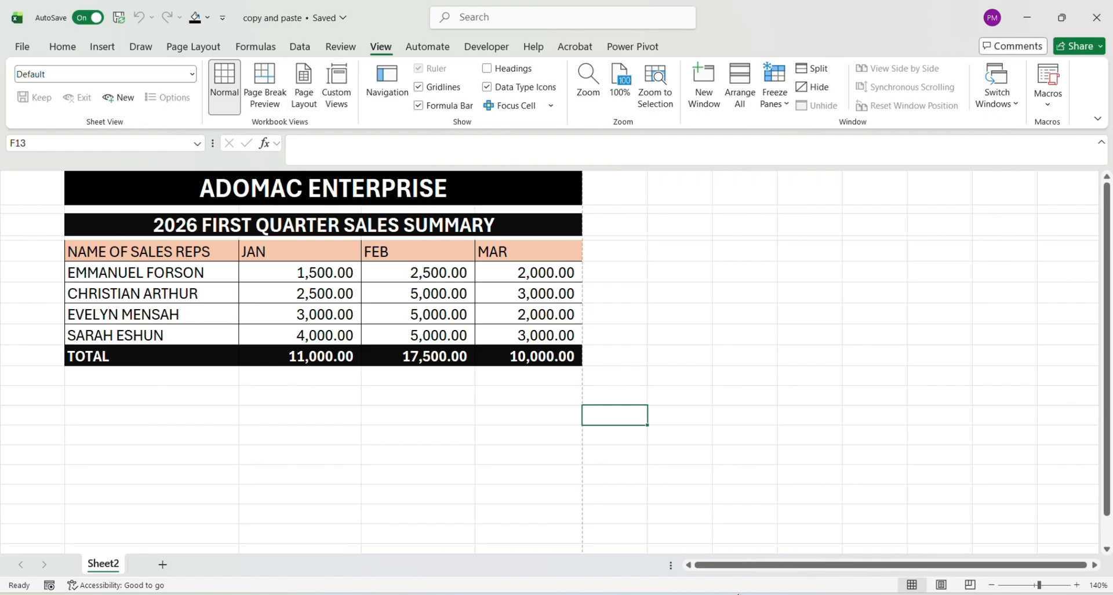
Step: Minimize the finished sales summary workbook and launch Excel with a new blank workbook in a maximized window
mouse_move(733, 594)
click(1032, 24)
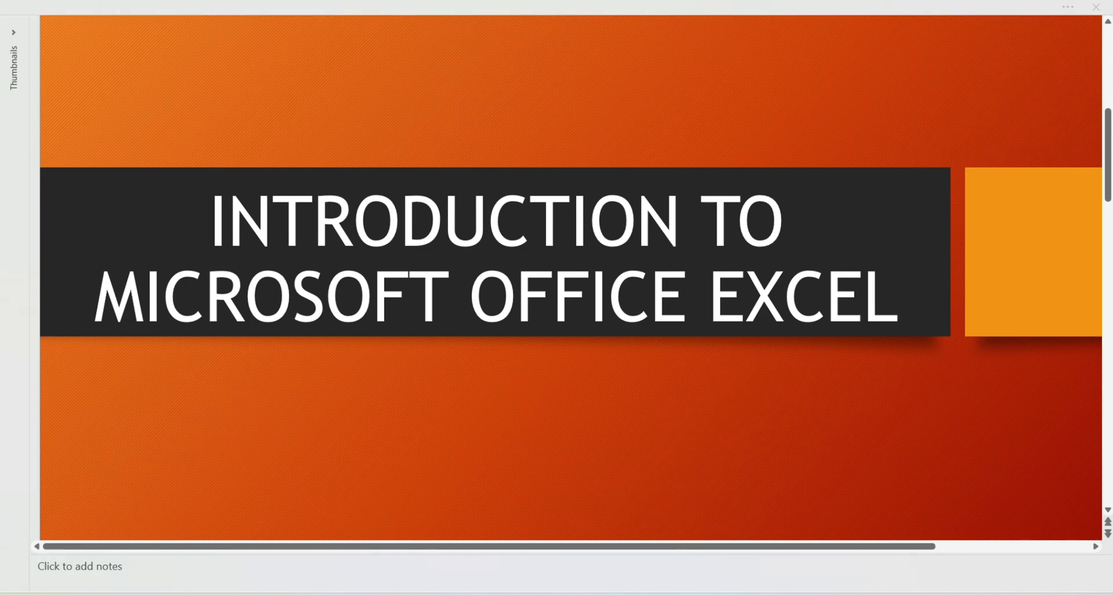
key(super)
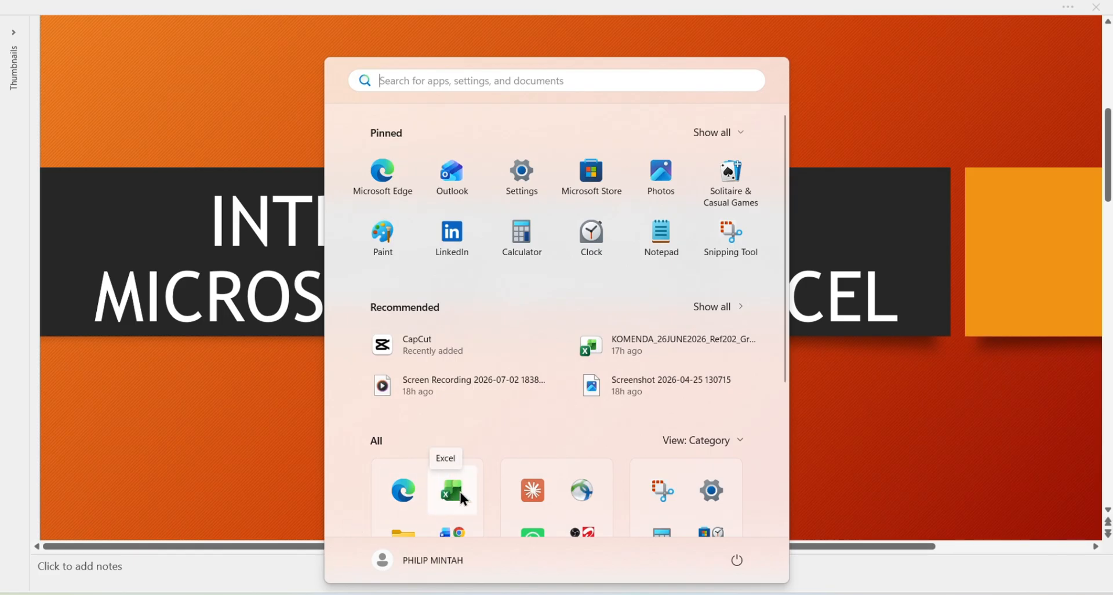
click(434, 84)
text(E)
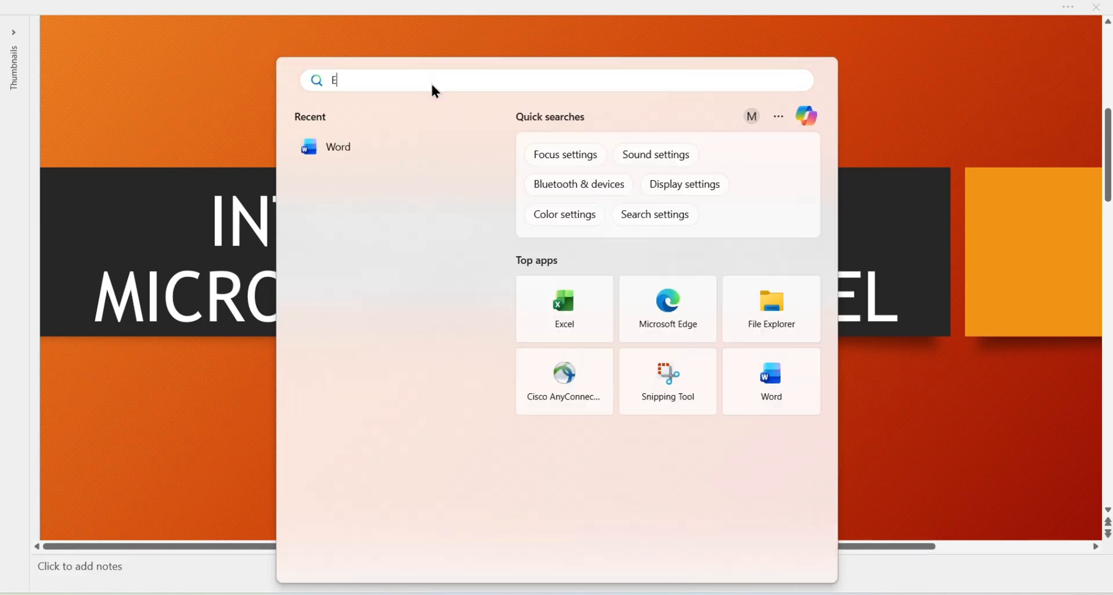
text(XCEL)
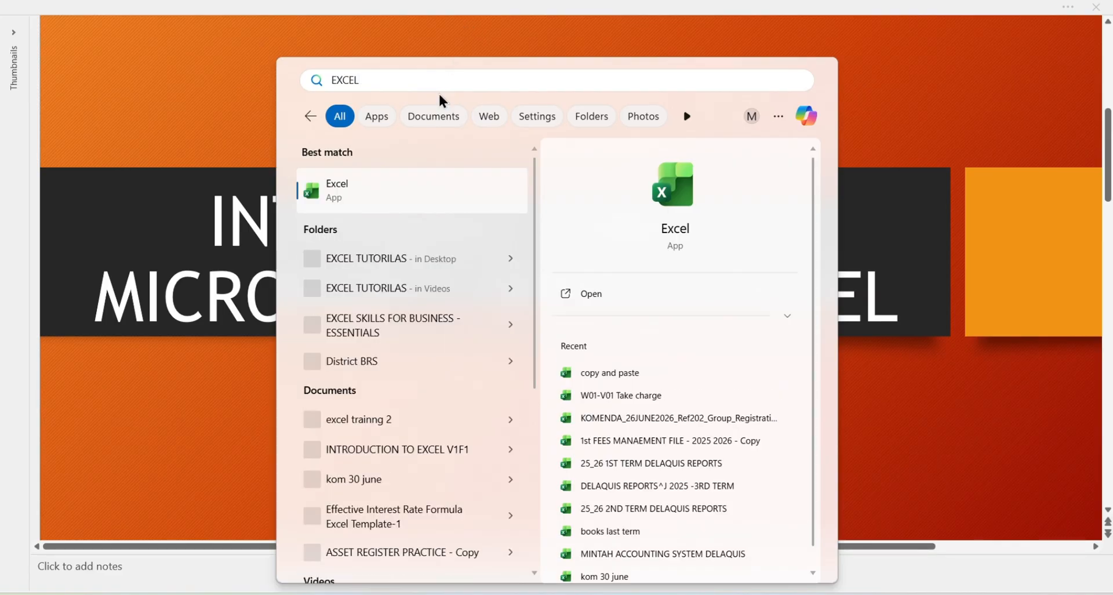
click(670, 200)
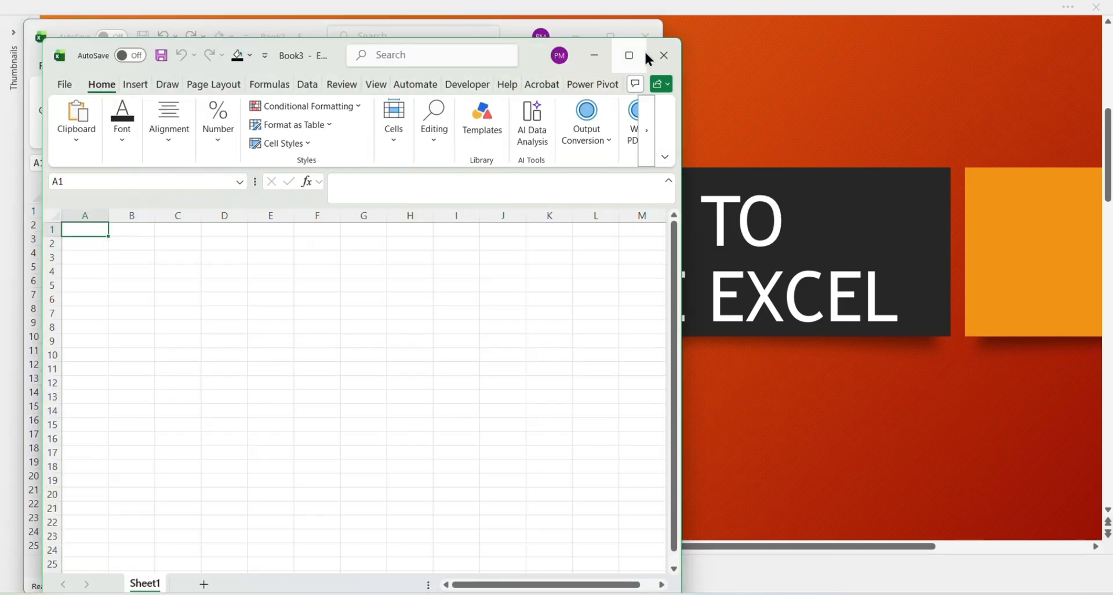
click(631, 55)
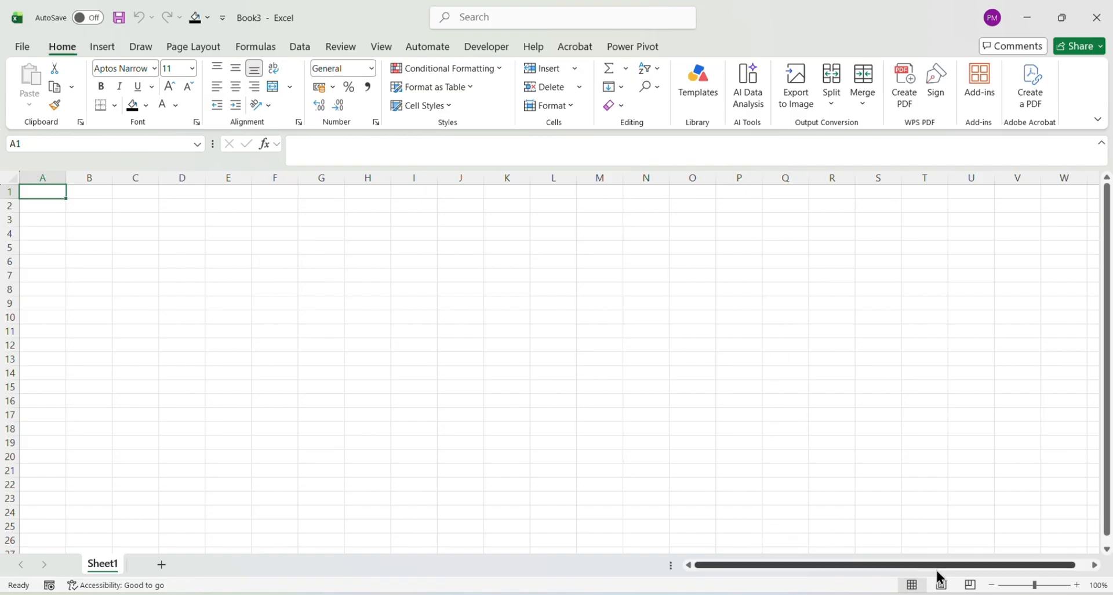
Step: Enlarge the blank worksheet's zoom level to 240%
click(1078, 586)
click(1077, 585)
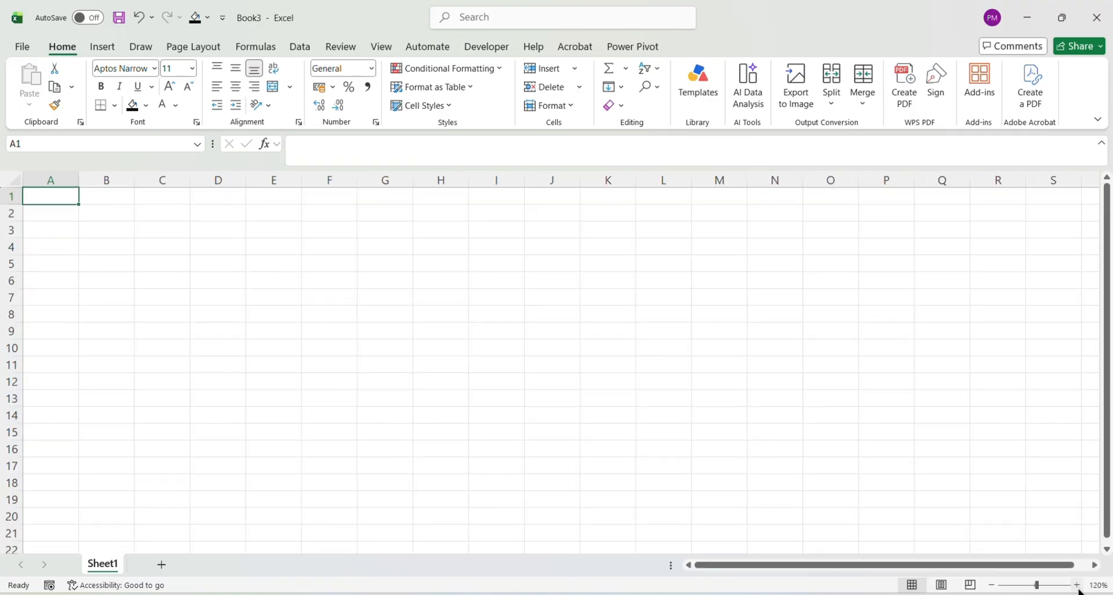
click(1078, 585)
click(1078, 586)
click(1078, 585)
click(1077, 586)
click(1077, 585)
click(1077, 584)
click(1077, 585)
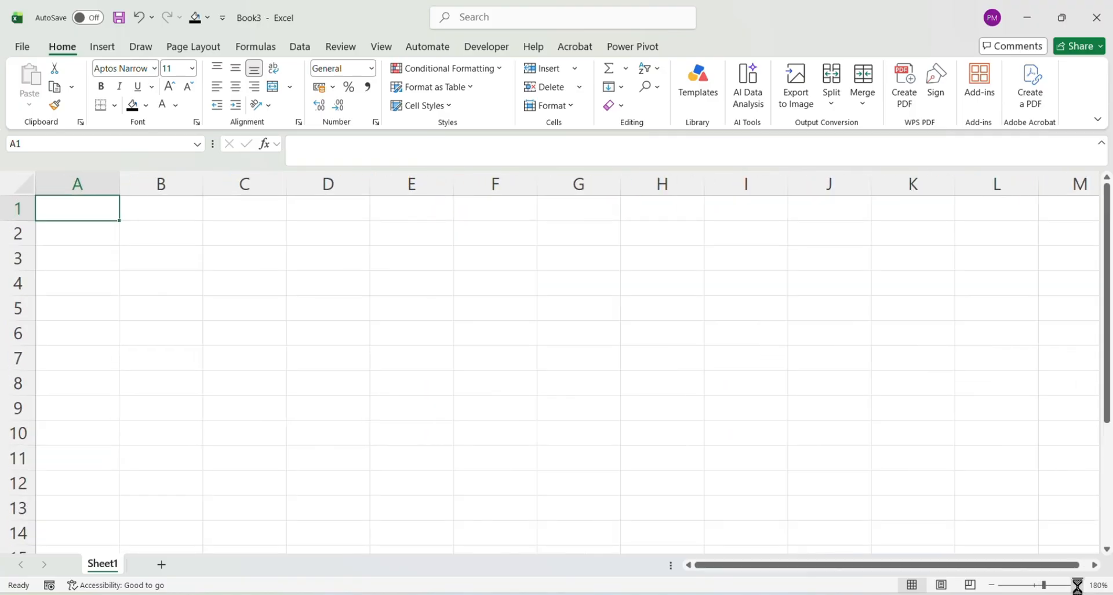
click(1077, 585)
click(1077, 585)
click(1077, 584)
click(1076, 585)
click(1077, 585)
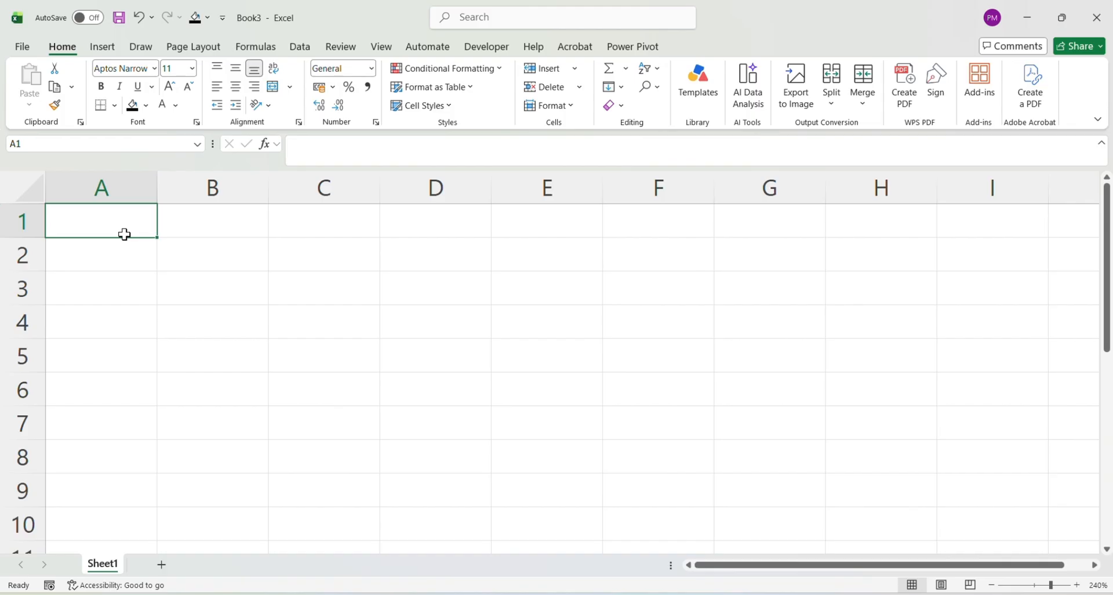
Step: Enter the company title "ADOMAC ENTERPRISE" in cell A1
text(ADOM)
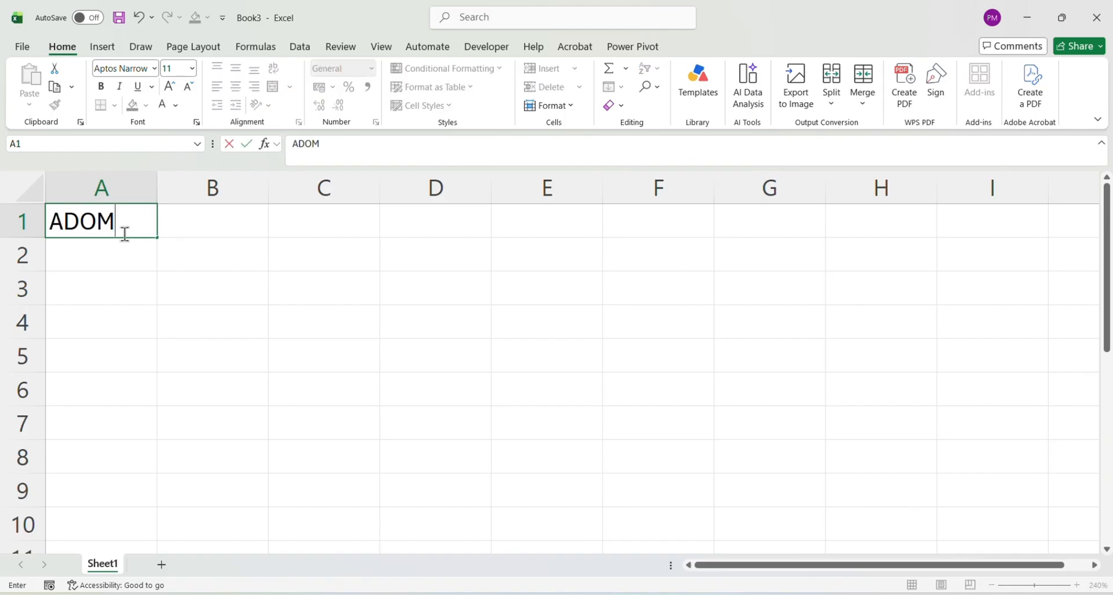
text(AC ENT)
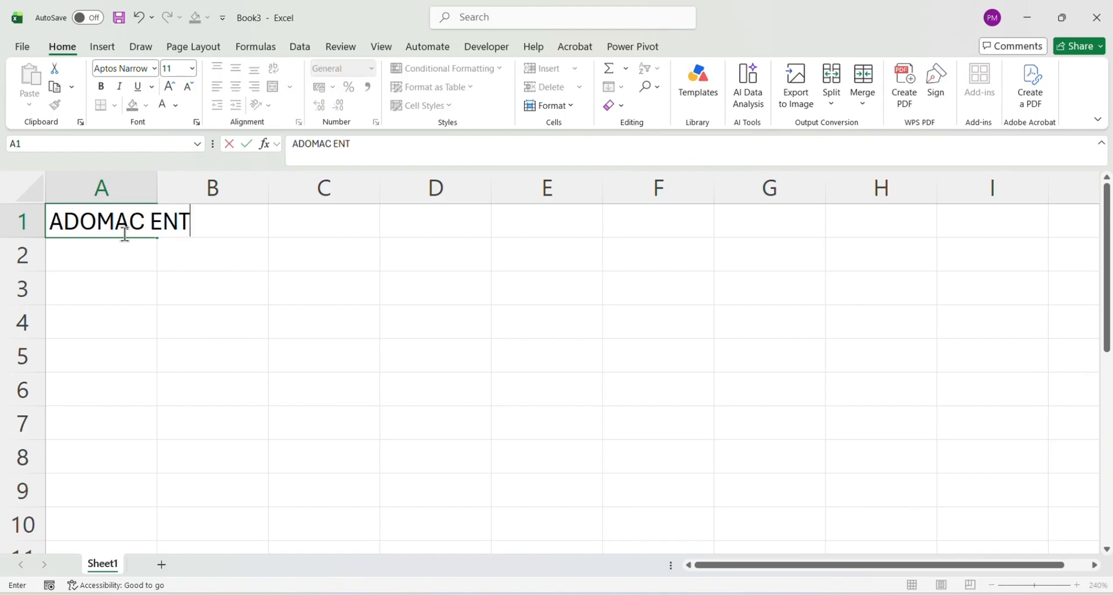
text(ERPRISE)
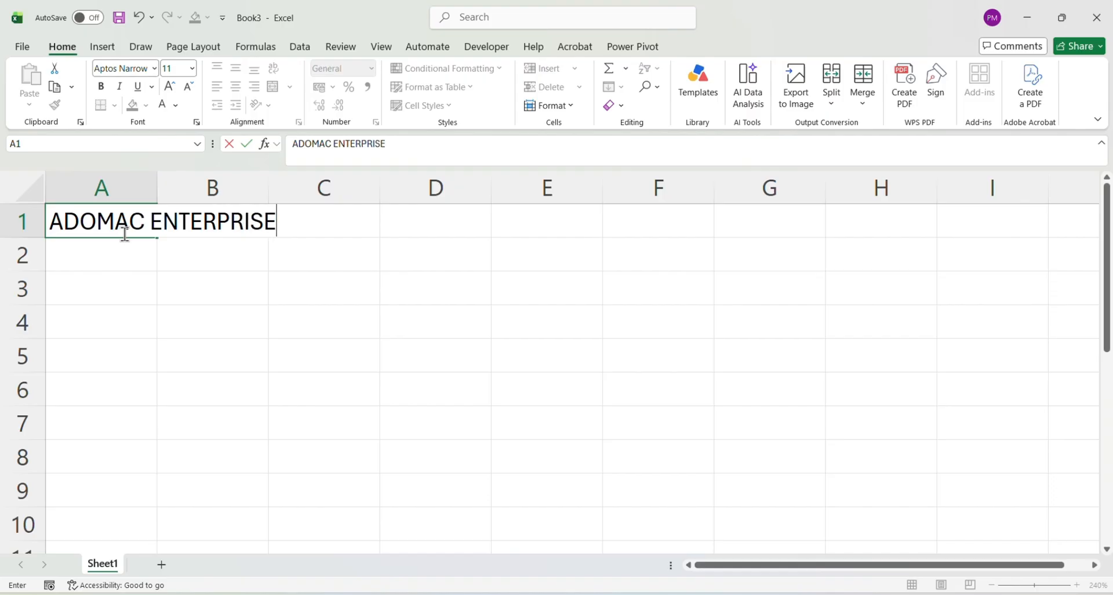
key(Return)
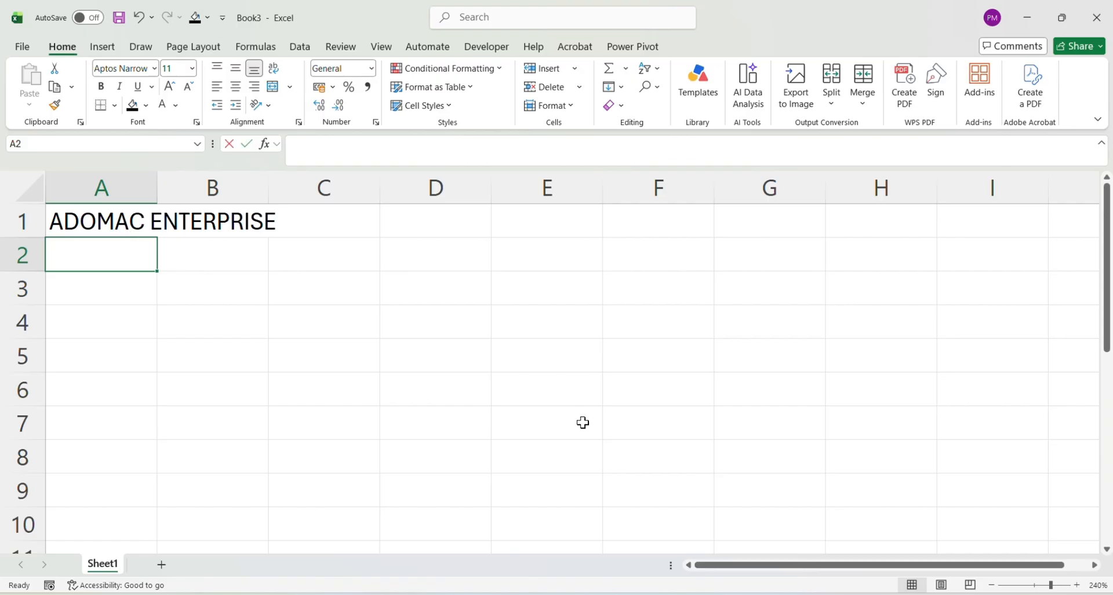
Step: Enter the report title "2026 FIRST QUARTAR SALES SUMMARY" in cell A2
text(2026)
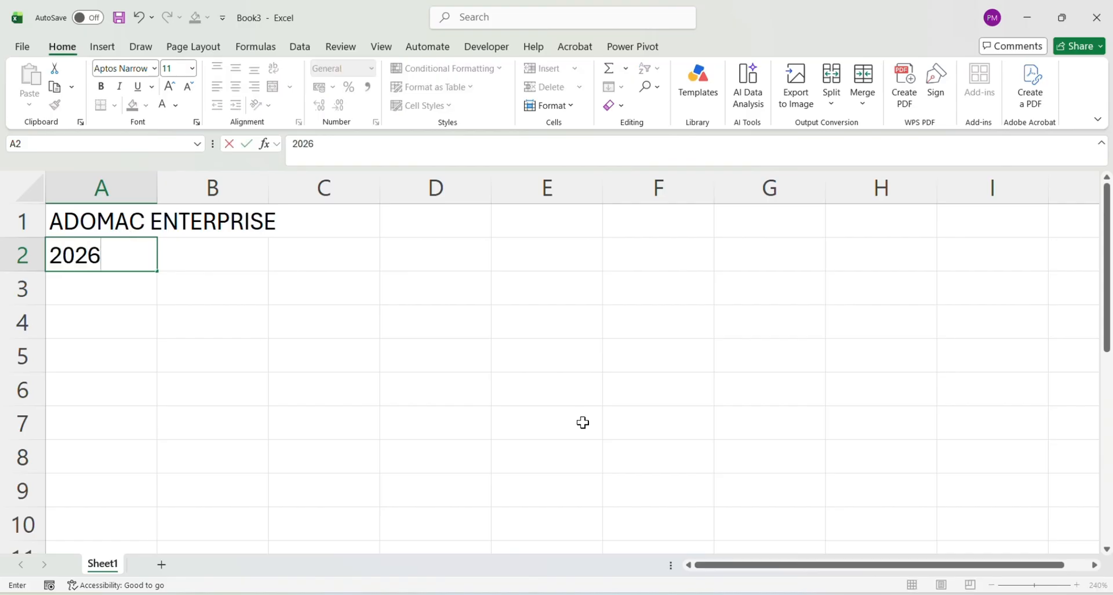
text( FIRST)
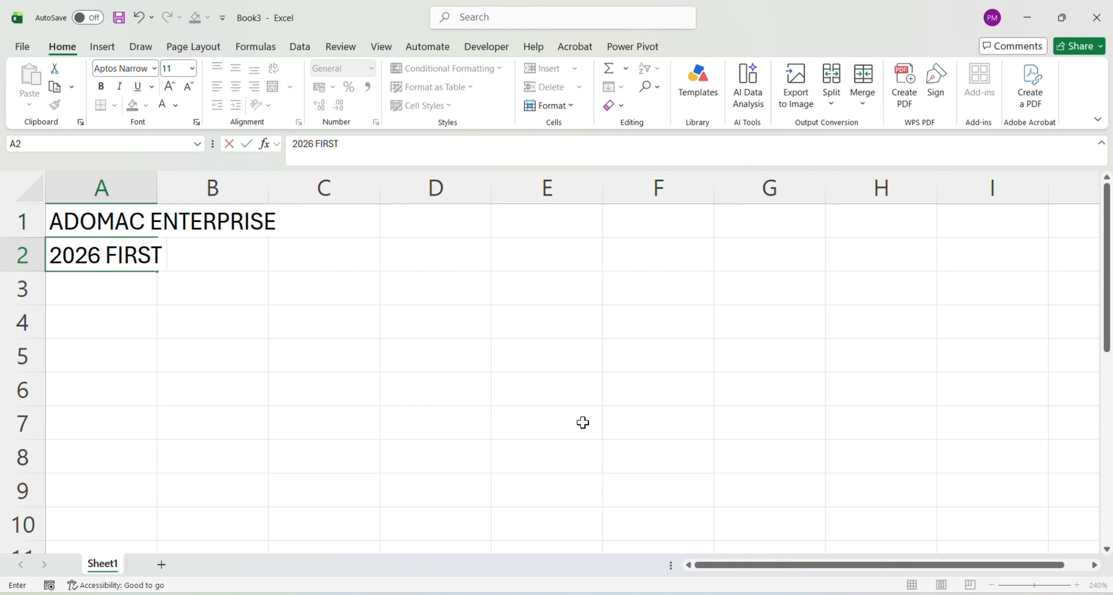
text( QUARTA)
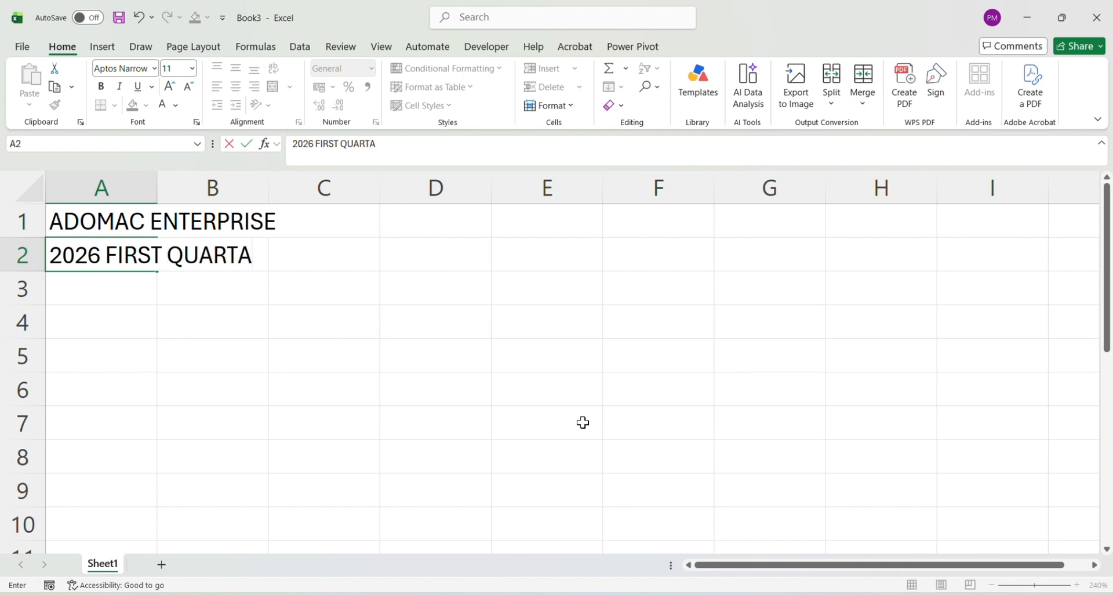
text(R SALW)
key(BackSpace)
text(E)
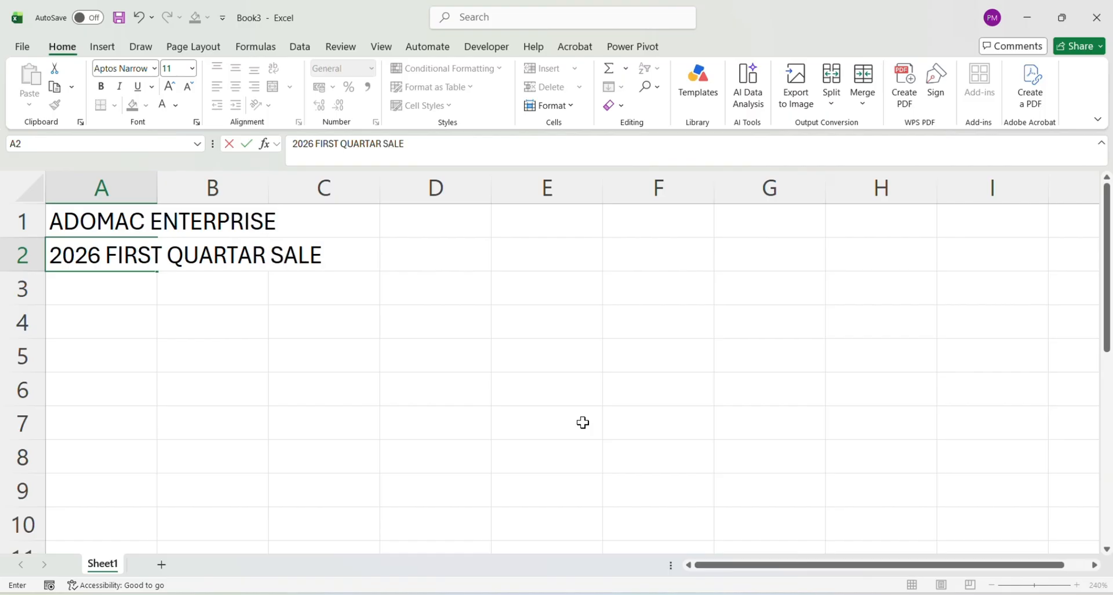
text(S SUM)
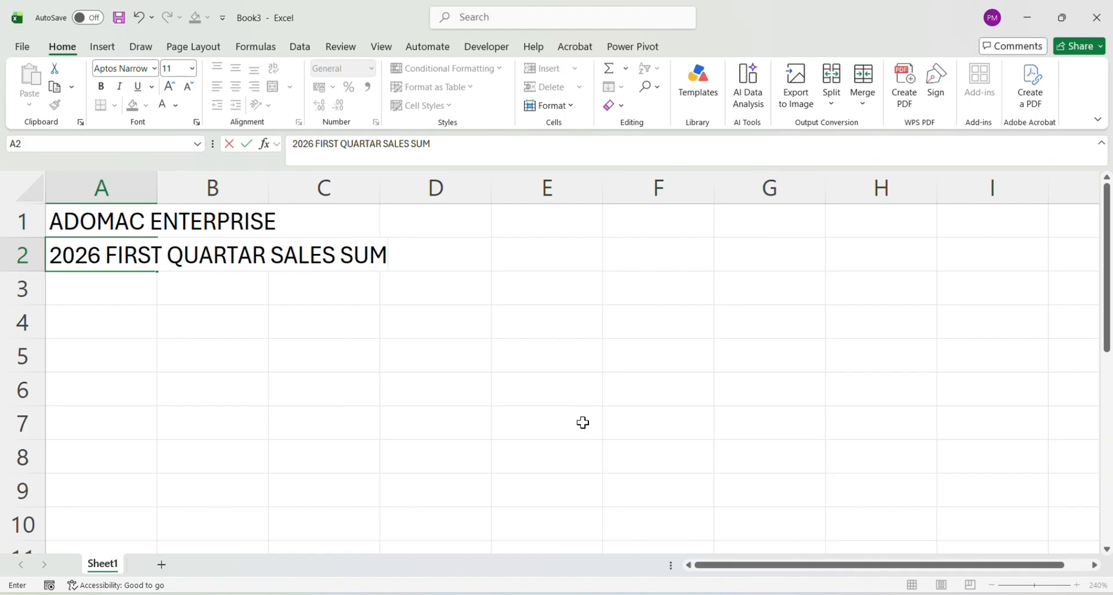
text(MARY)
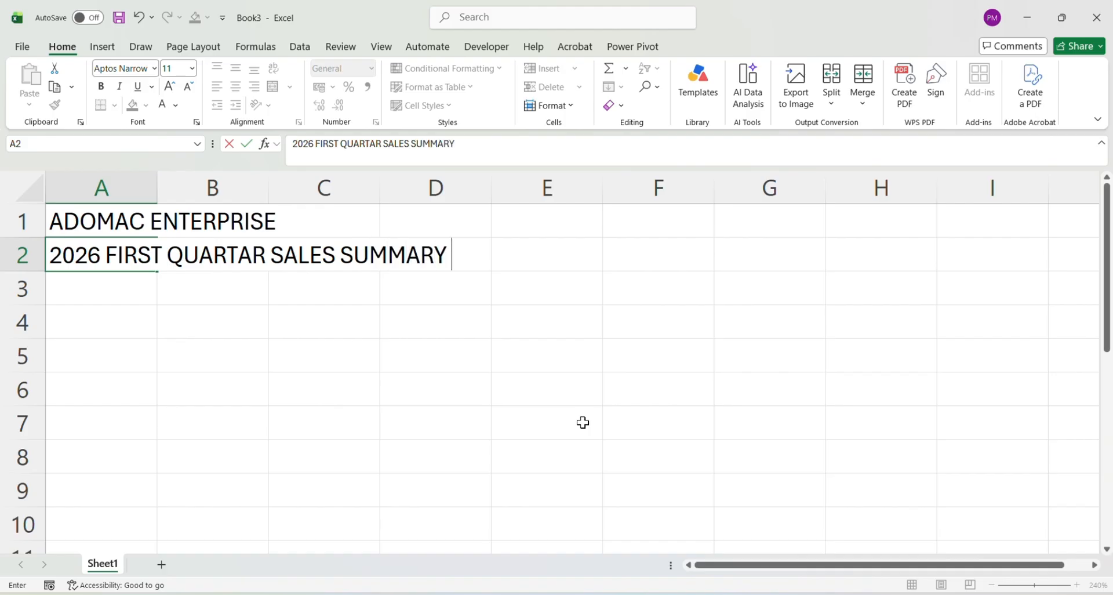
key(Return)
text(\)
key(BackSpace)
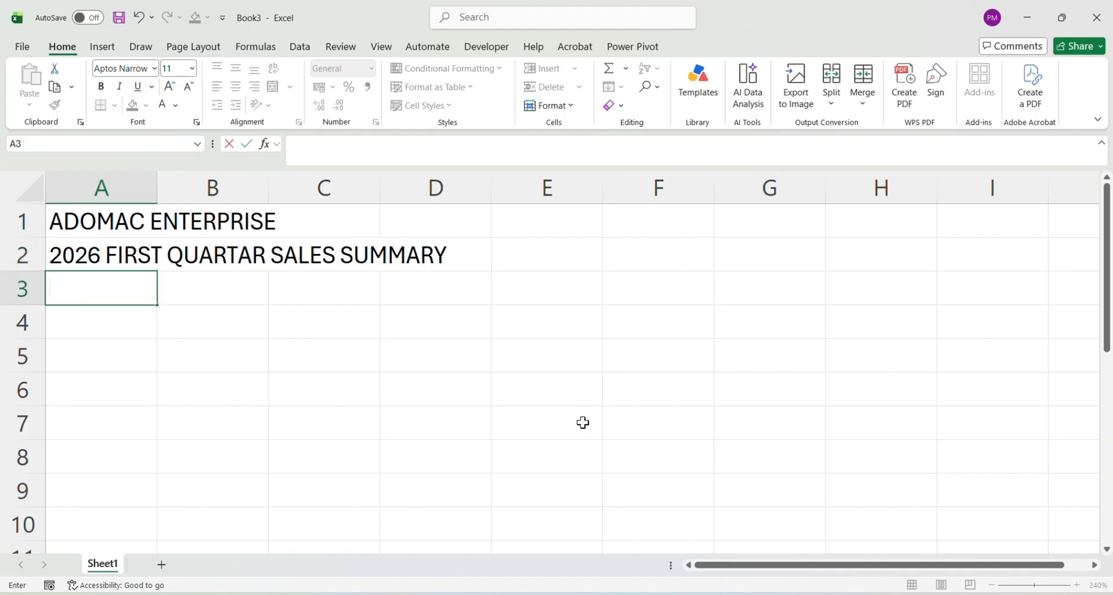
Step: Enter the column heading "NAMES OF SLAES REPR" in cell A3
text(NAMES OF )
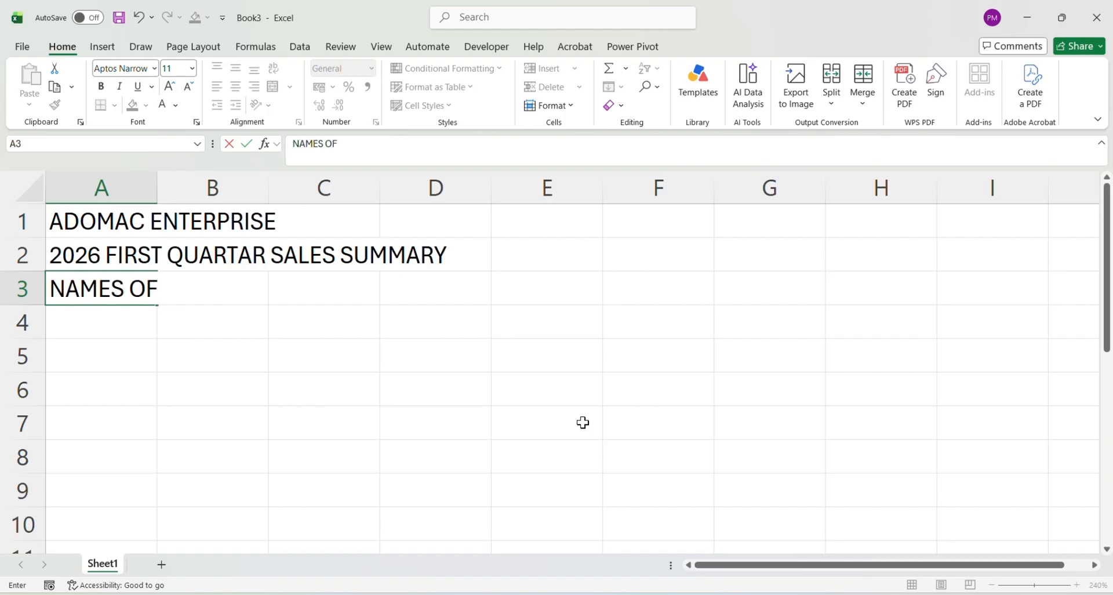
text(SLAES)
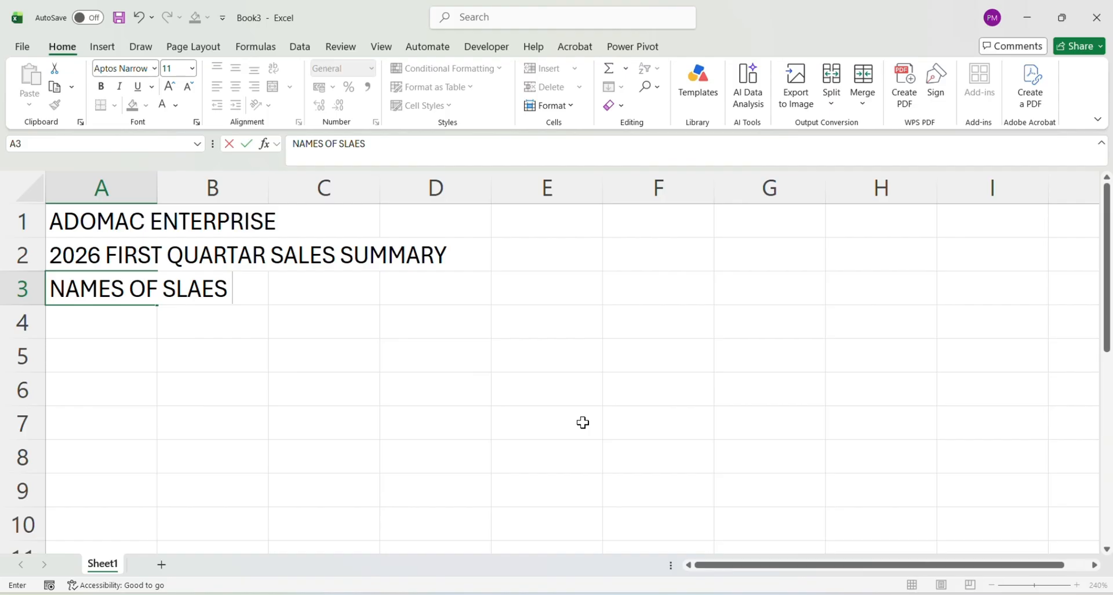
text( REPR)
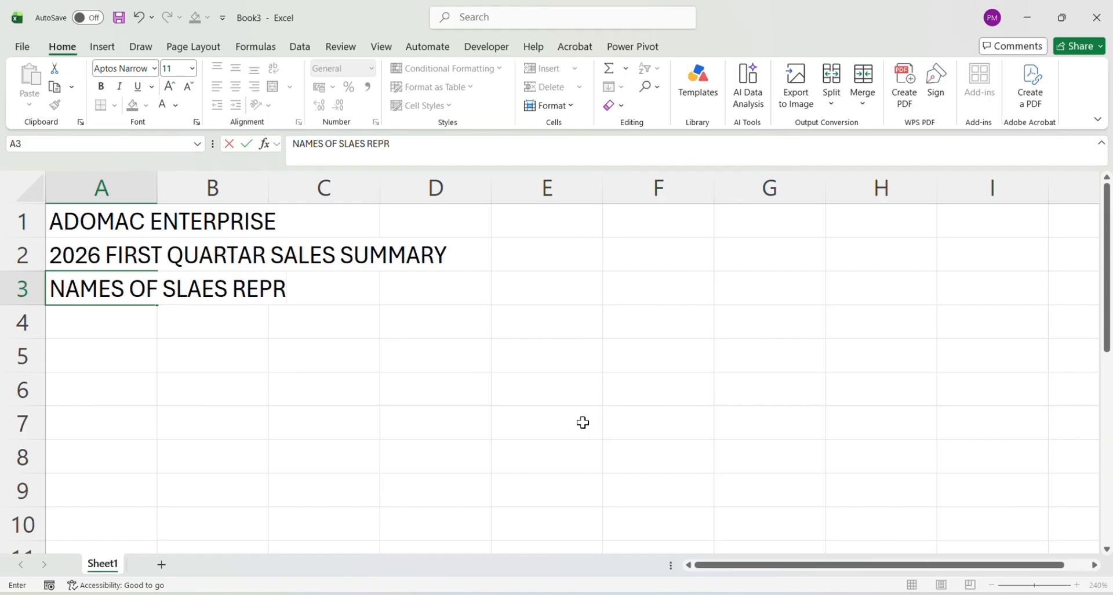
key(Return)
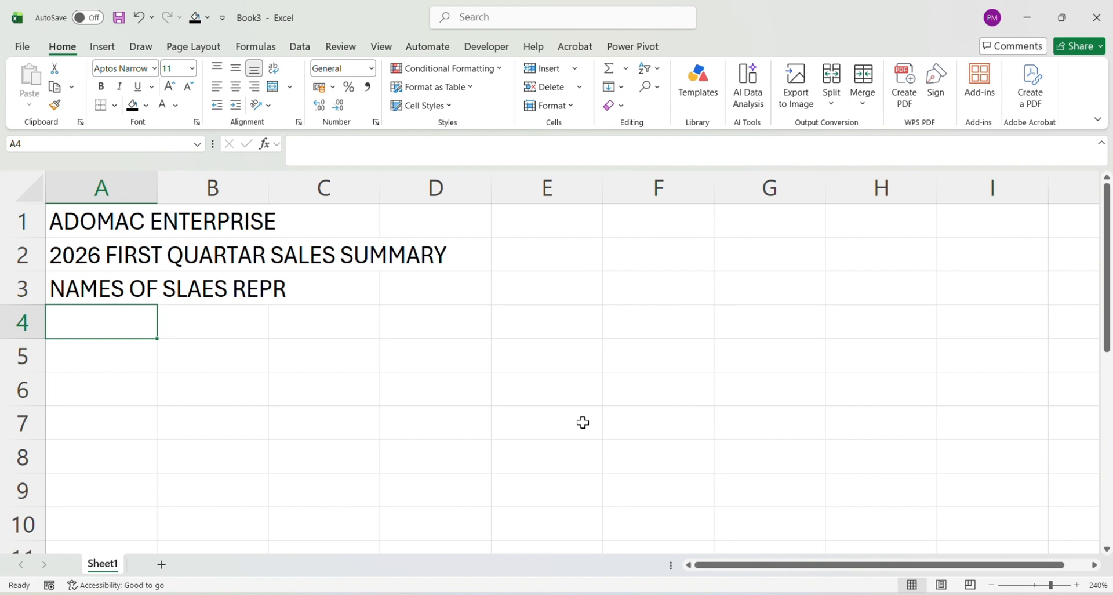
Step: Enter the four sales representatives' names in cells A4 to A7, one name per row
text(E)
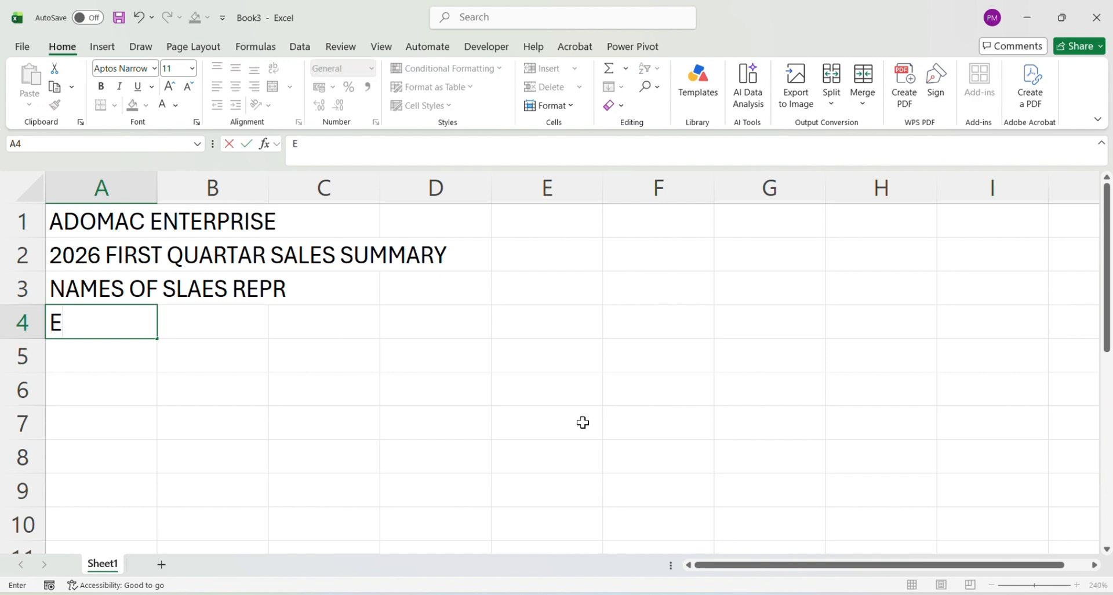
text(MMANUEL)
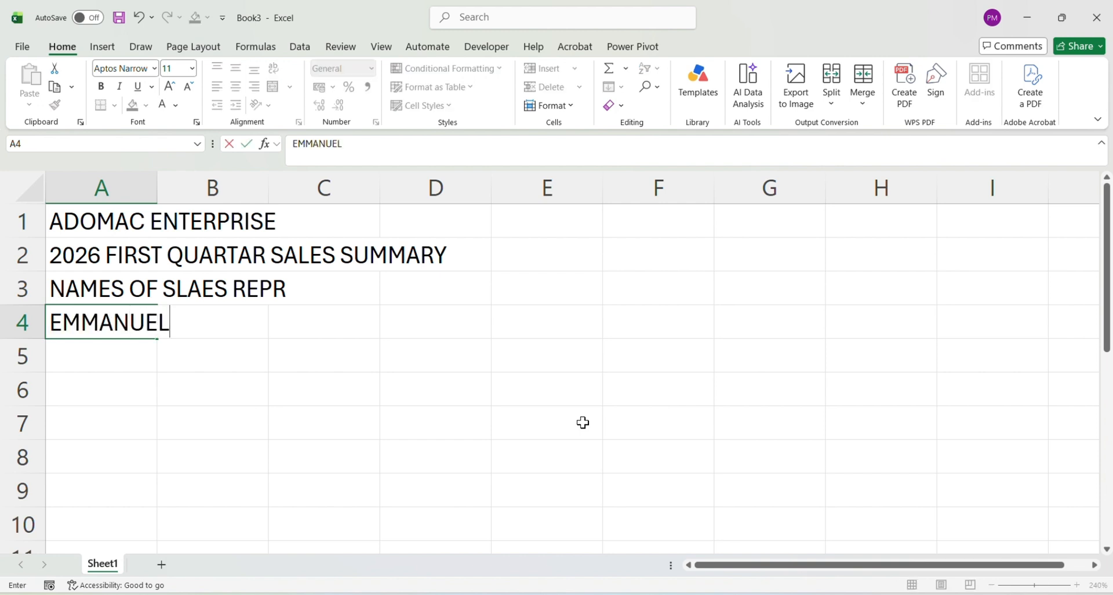
text( FORSON)
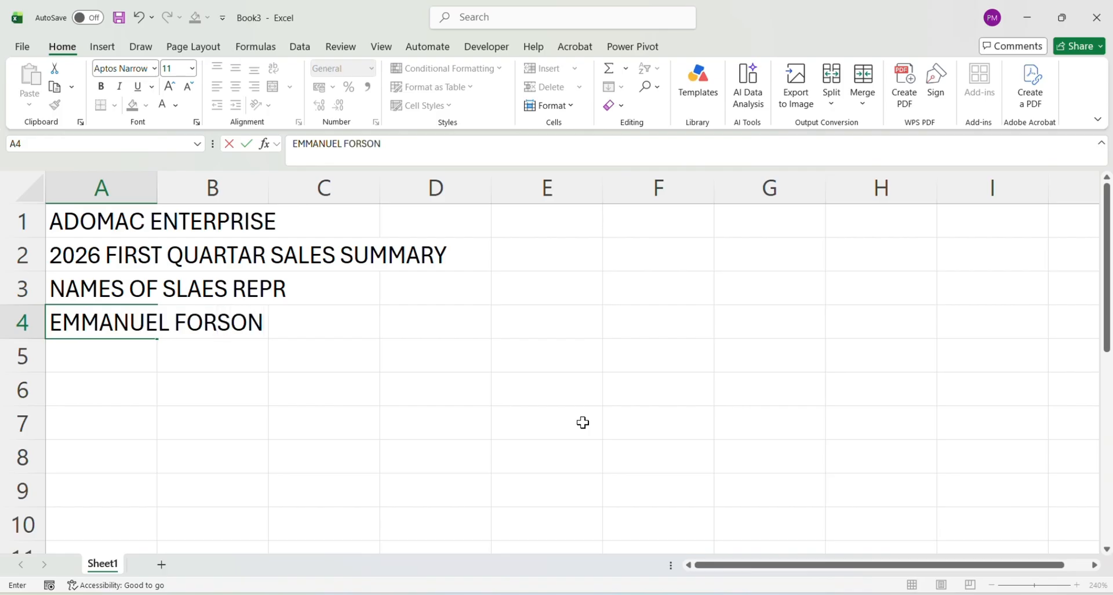
key(Return)
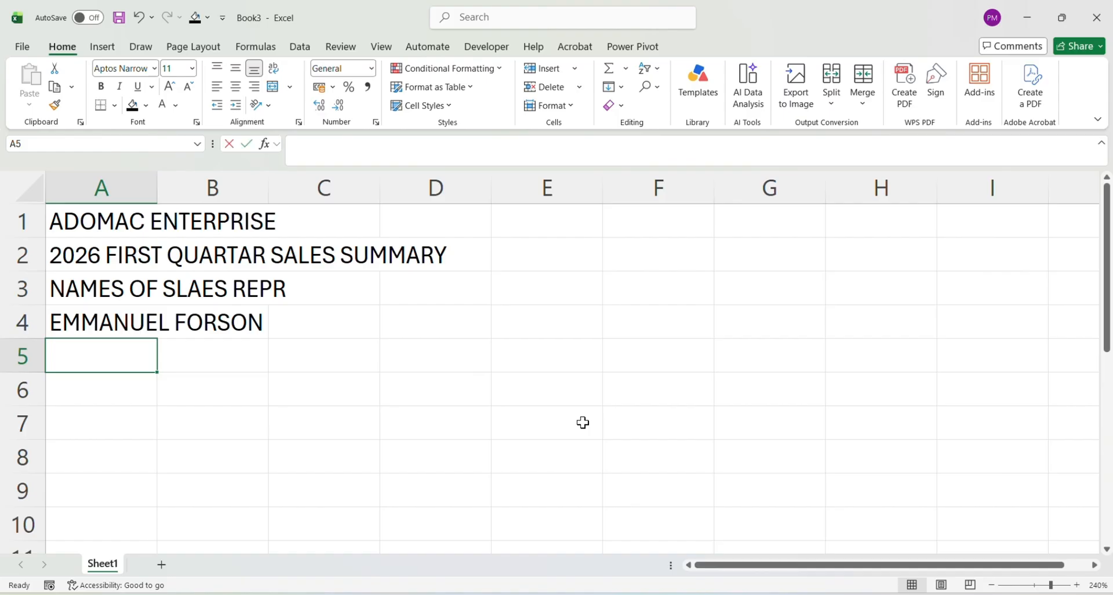
text(CHRI)
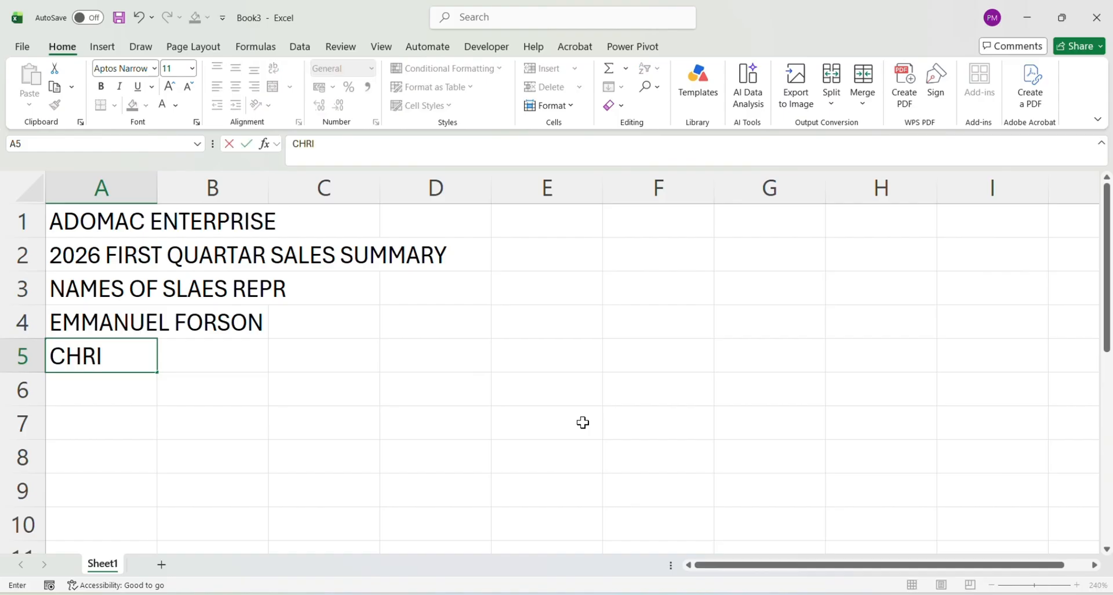
text(STIAN)
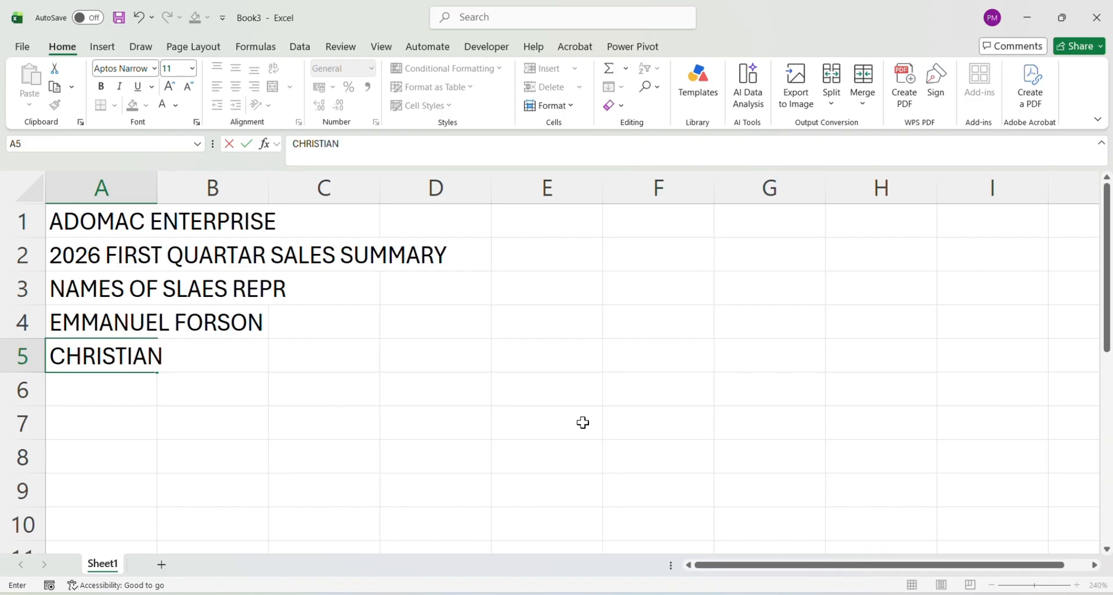
key(Return)
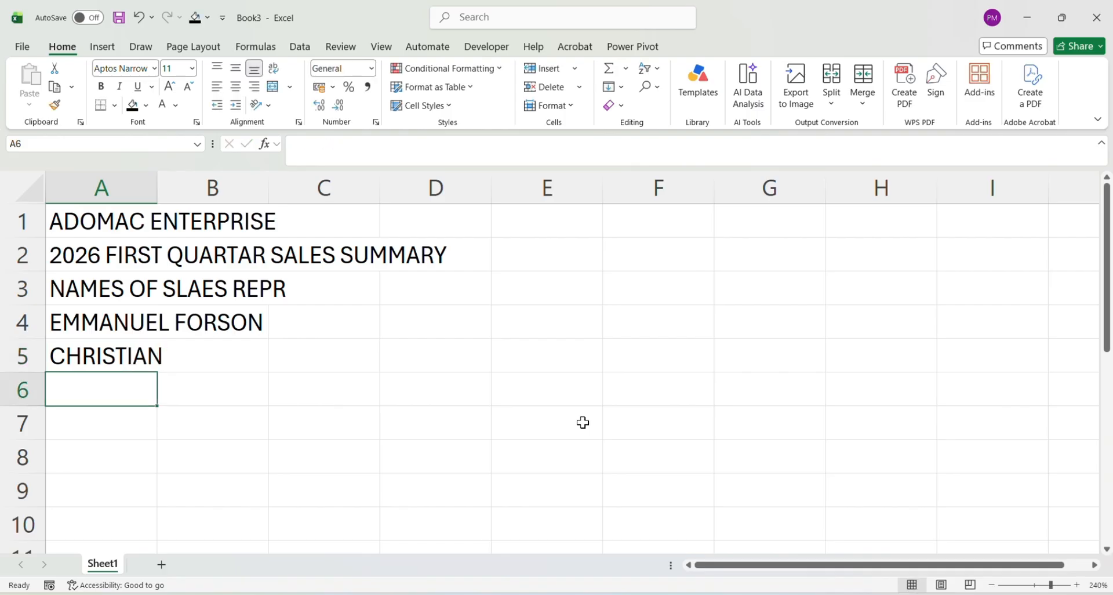
text(EVE)
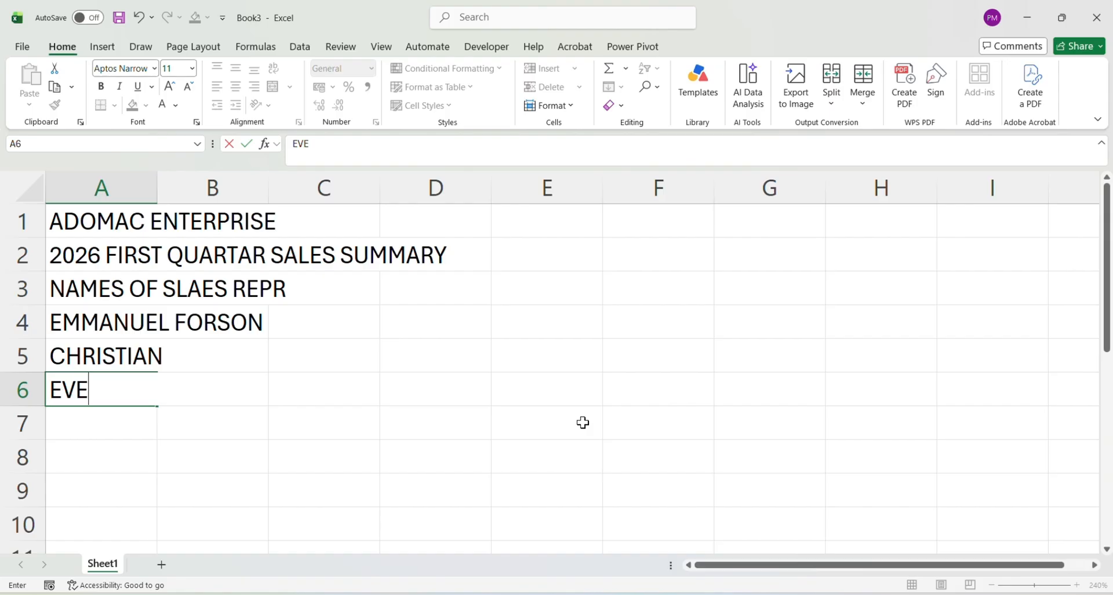
text(LYN)
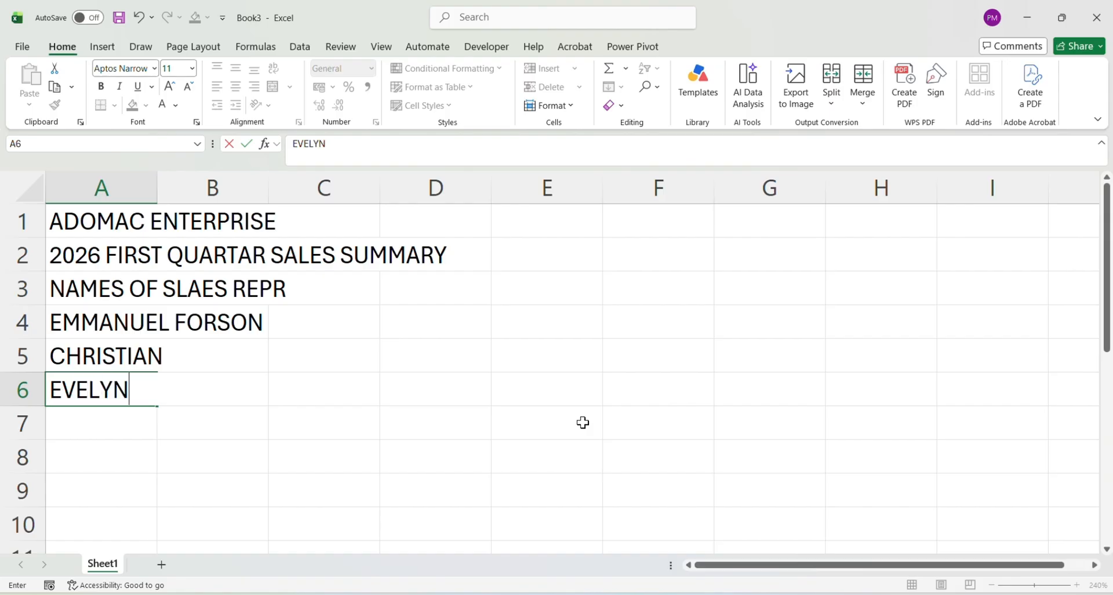
key(Return)
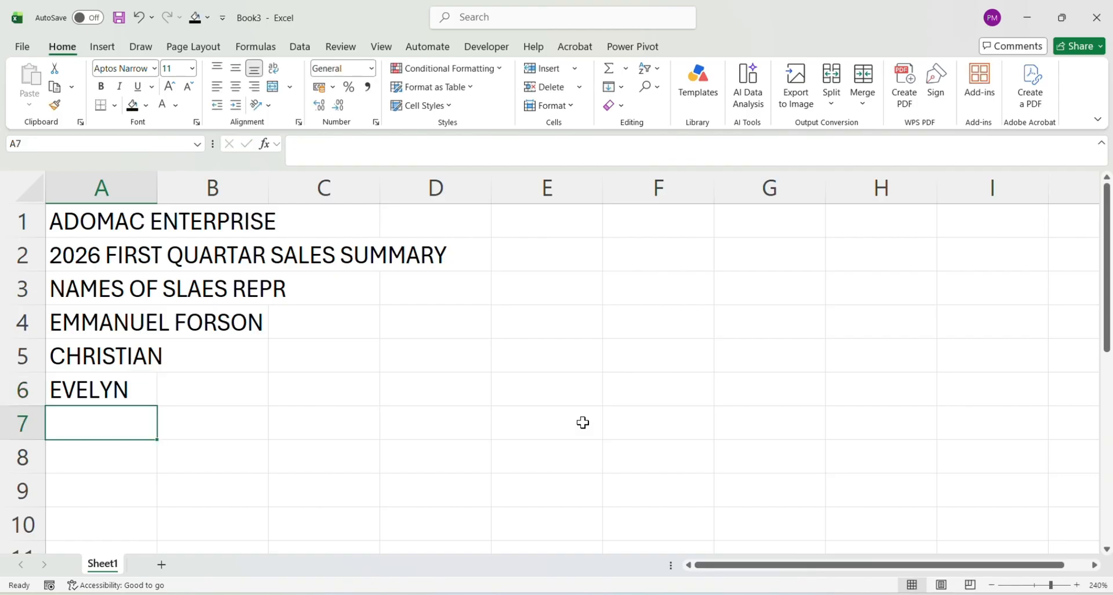
text(SARAH)
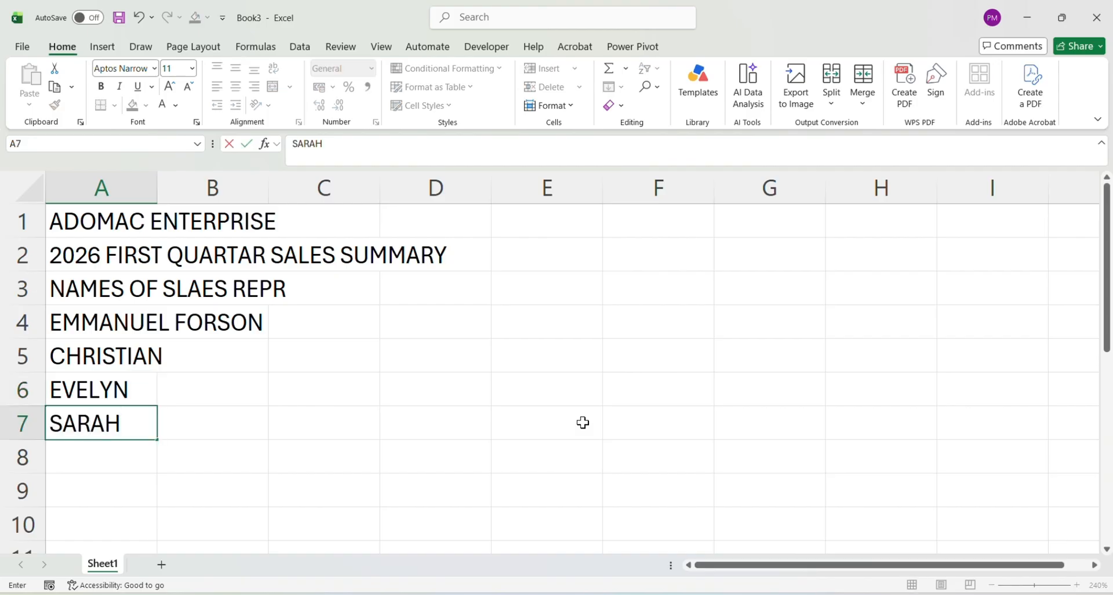
text( ESHUN)
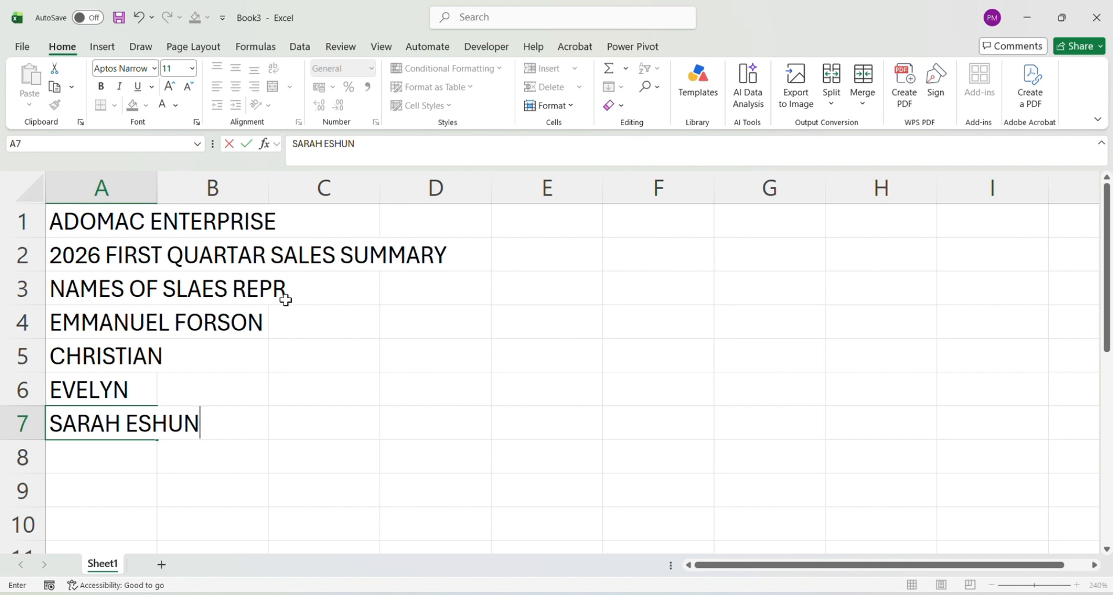
Step: Enter the month headings JAN, FEB and MAR in cells B3, C3 and D3
click(117, 291)
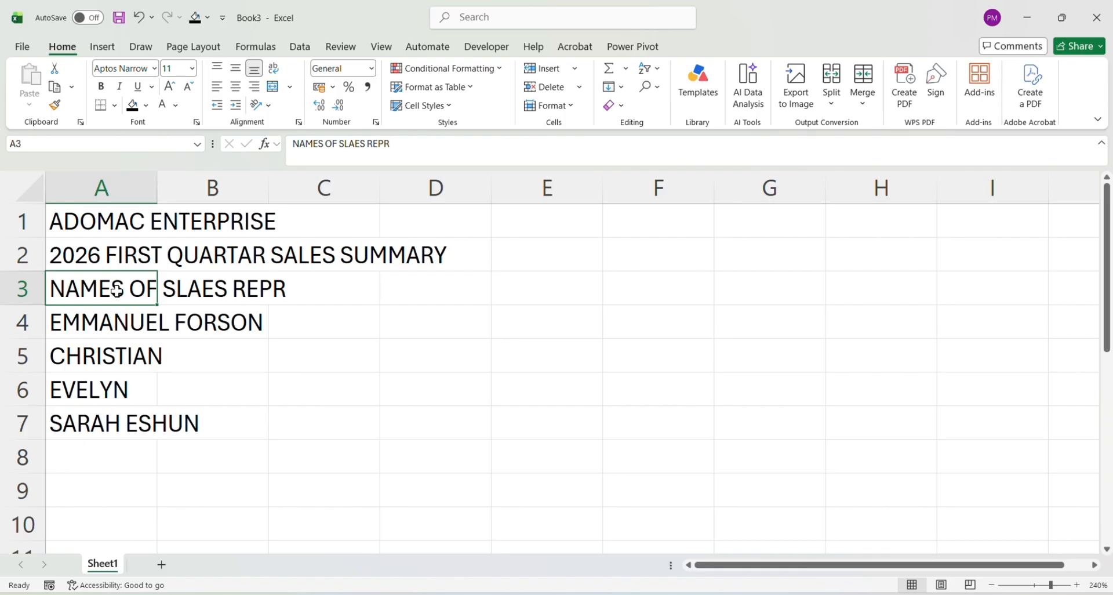
key(Right)
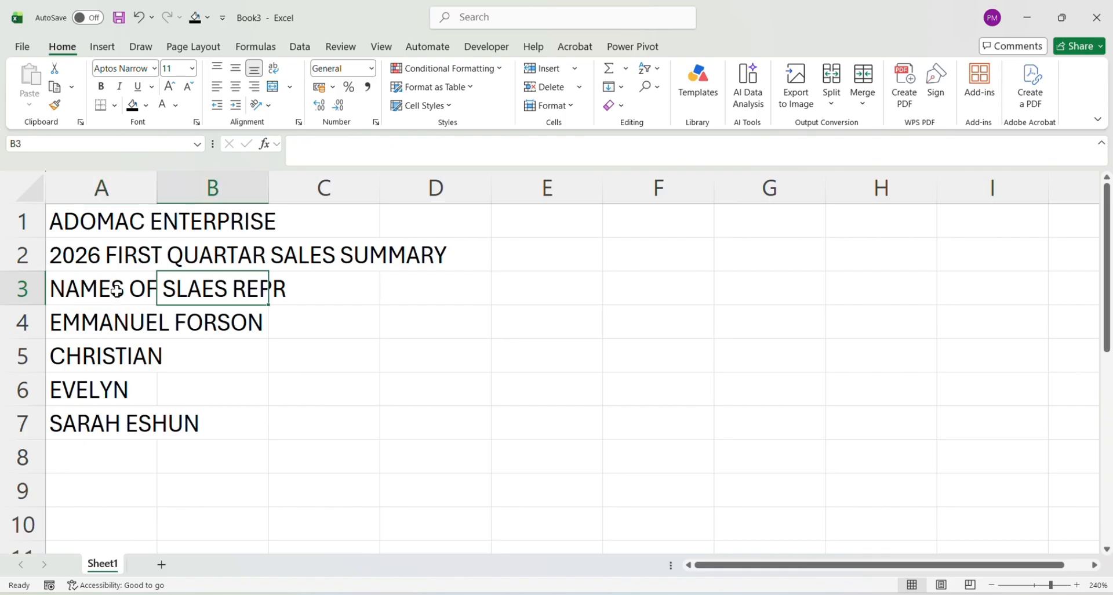
text(JAN)
key(Tab)
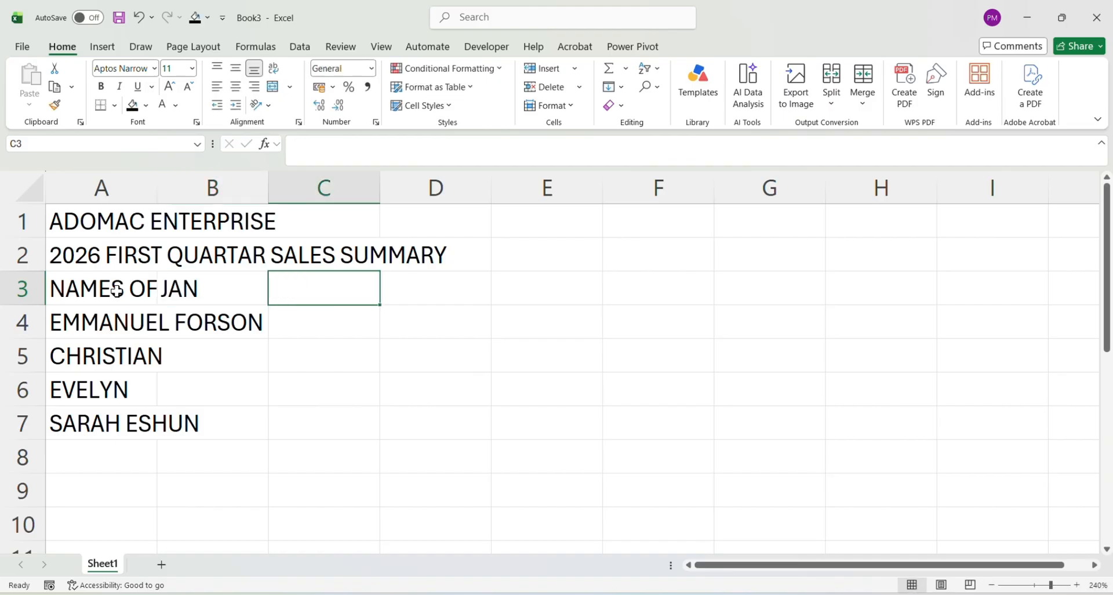
text(FEB)
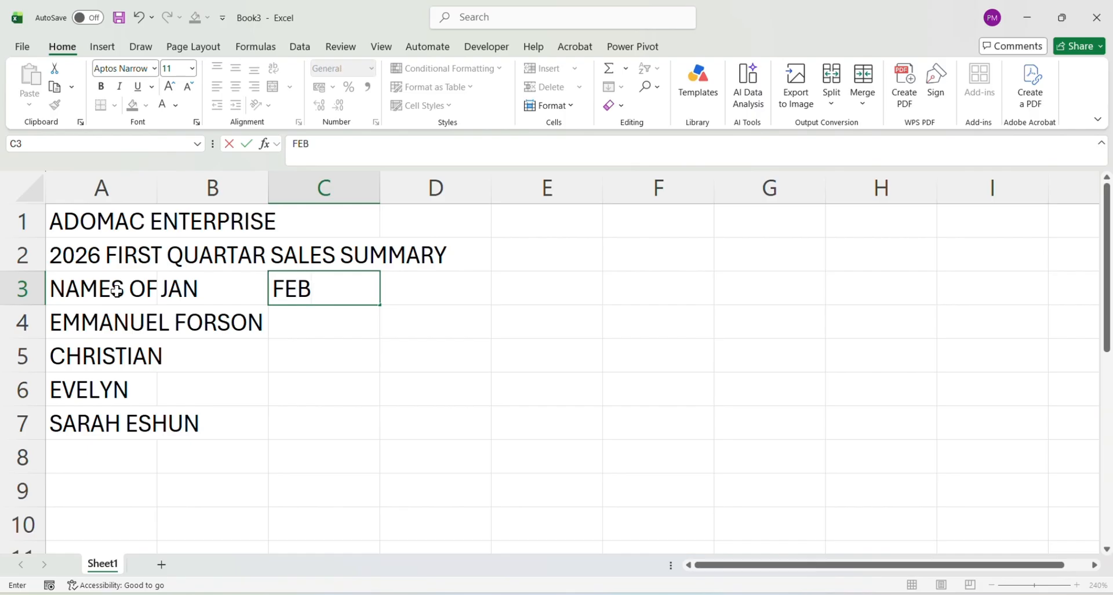
key(Tab)
text(MAR)
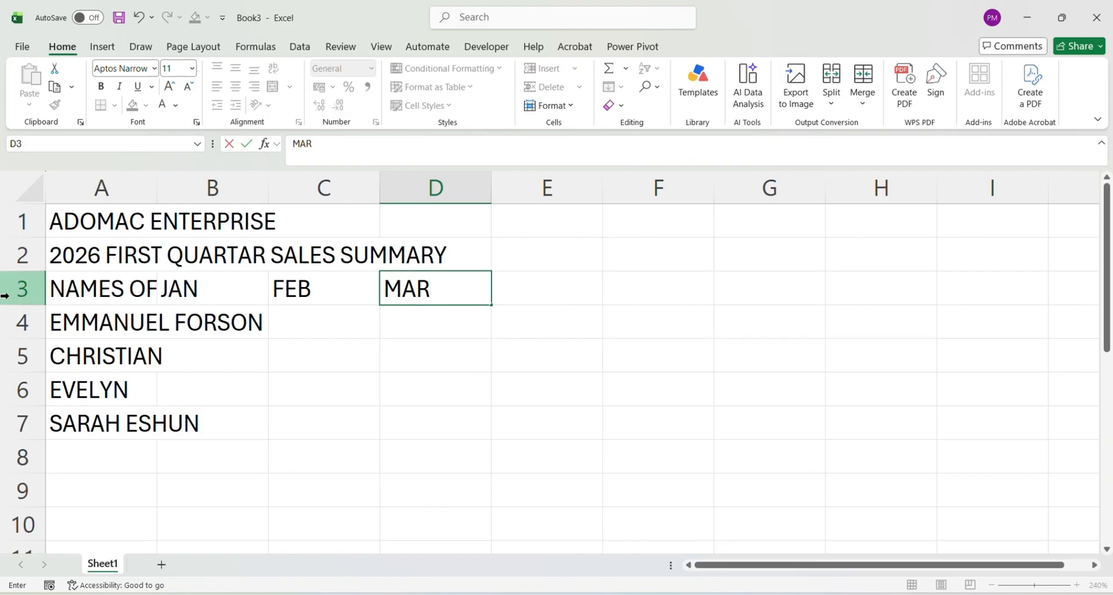
Step: Fill in the JAN sales figures 1500, 2500, 3000 and 4000 in cells B4 to B7
click(191, 320)
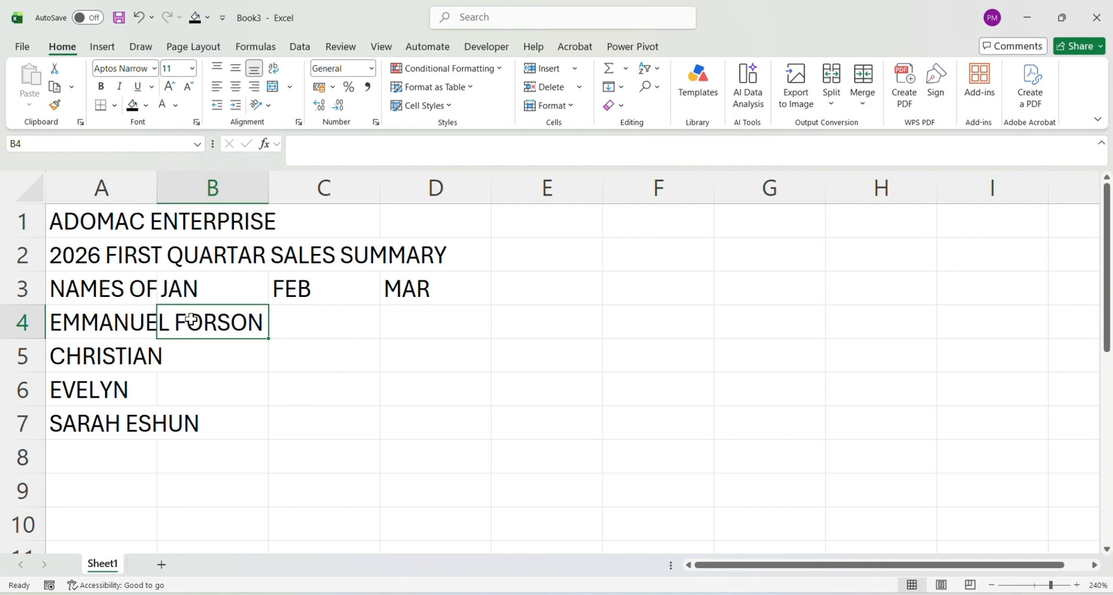
text(1500)
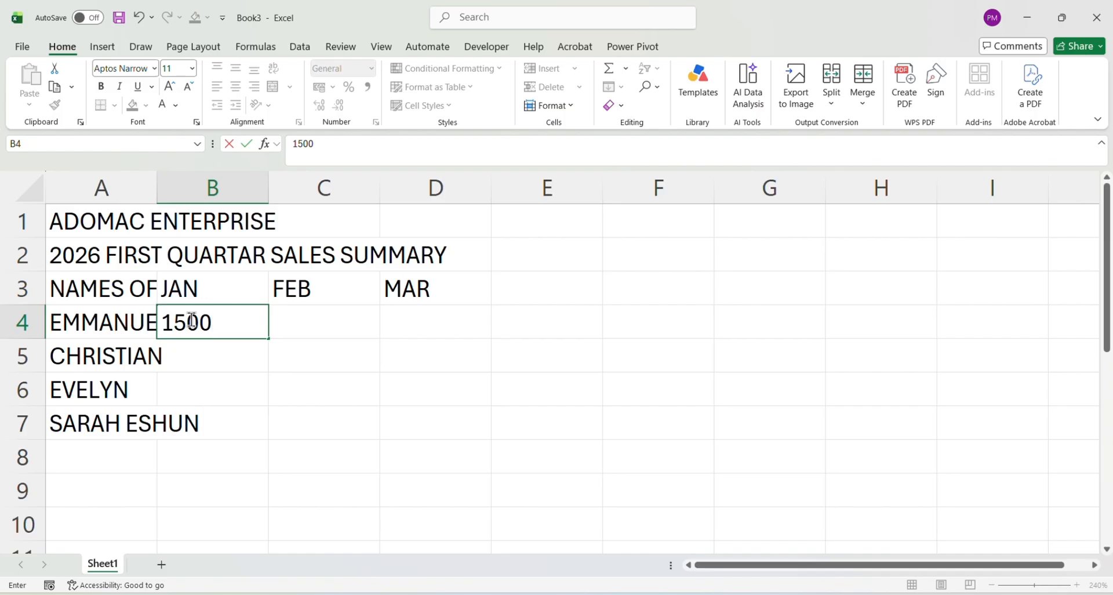
key(Return)
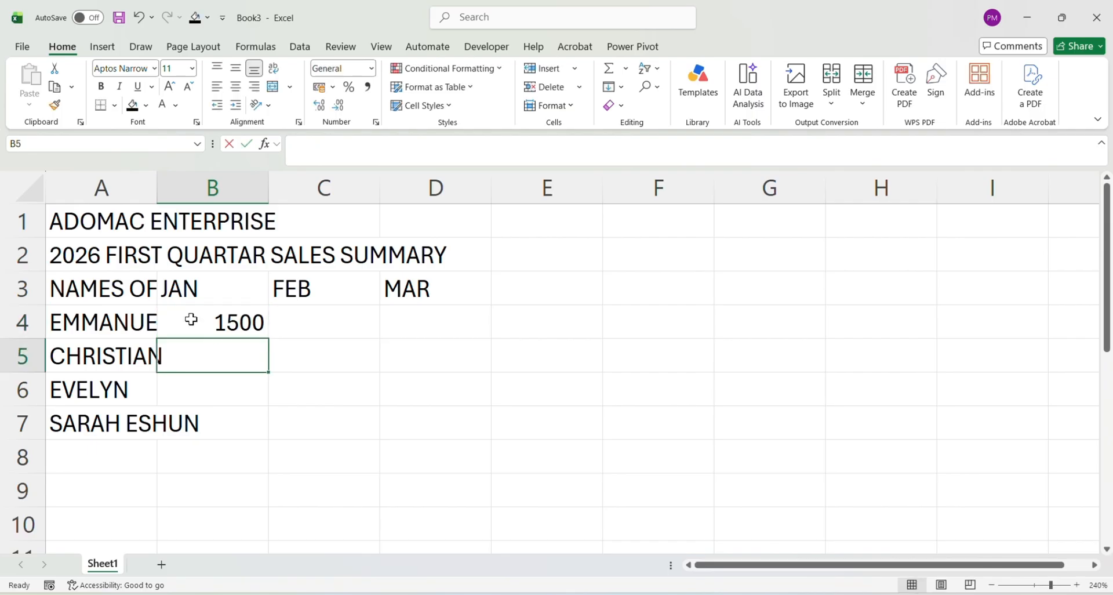
text(25000)
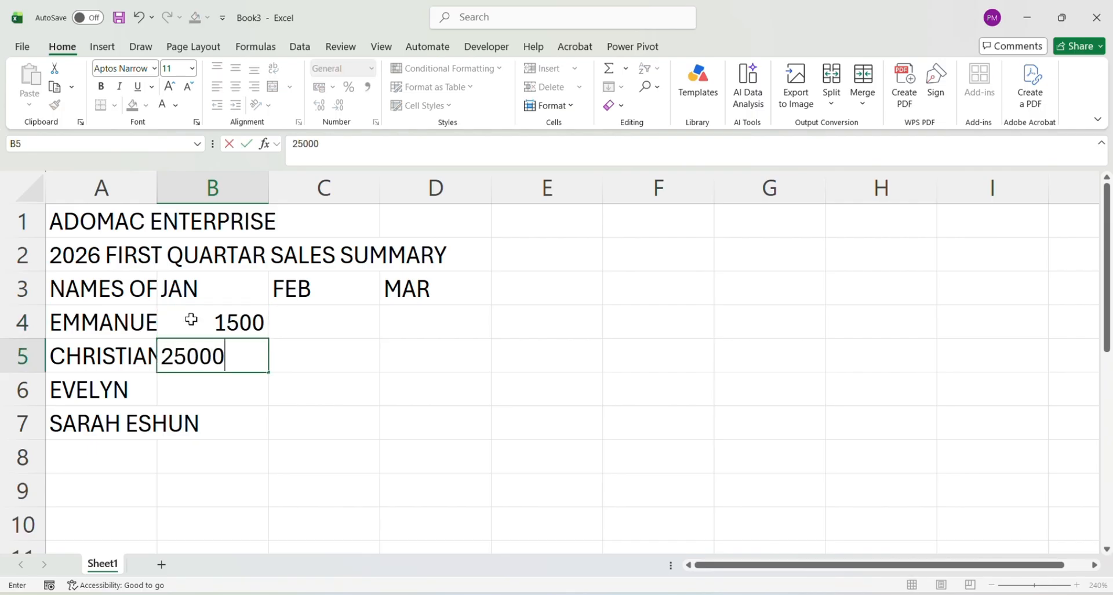
key(BackSpace)
key(Return)
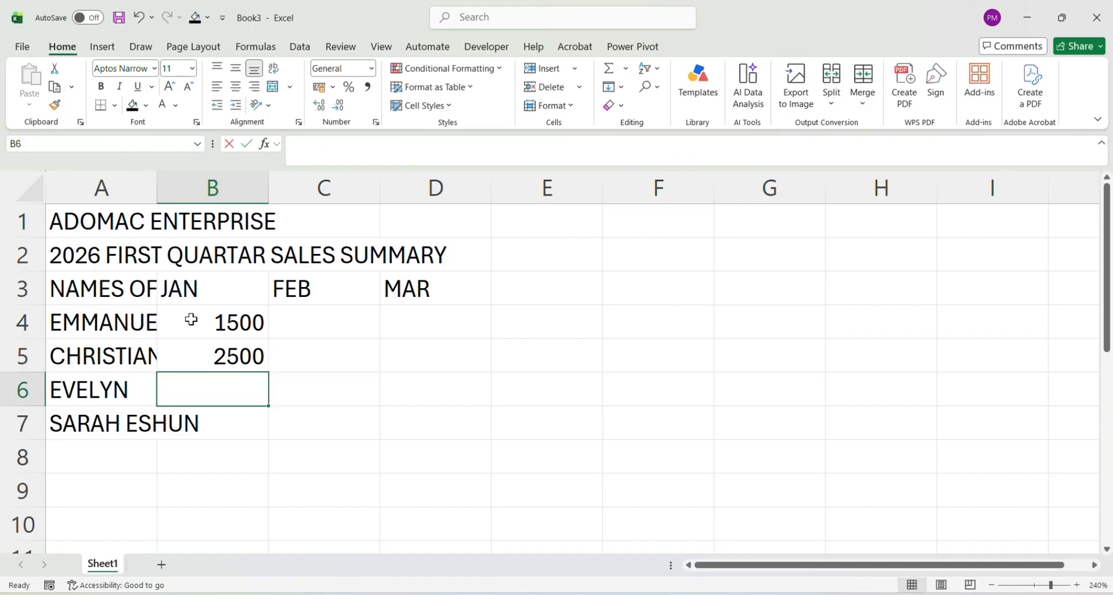
text(3000)
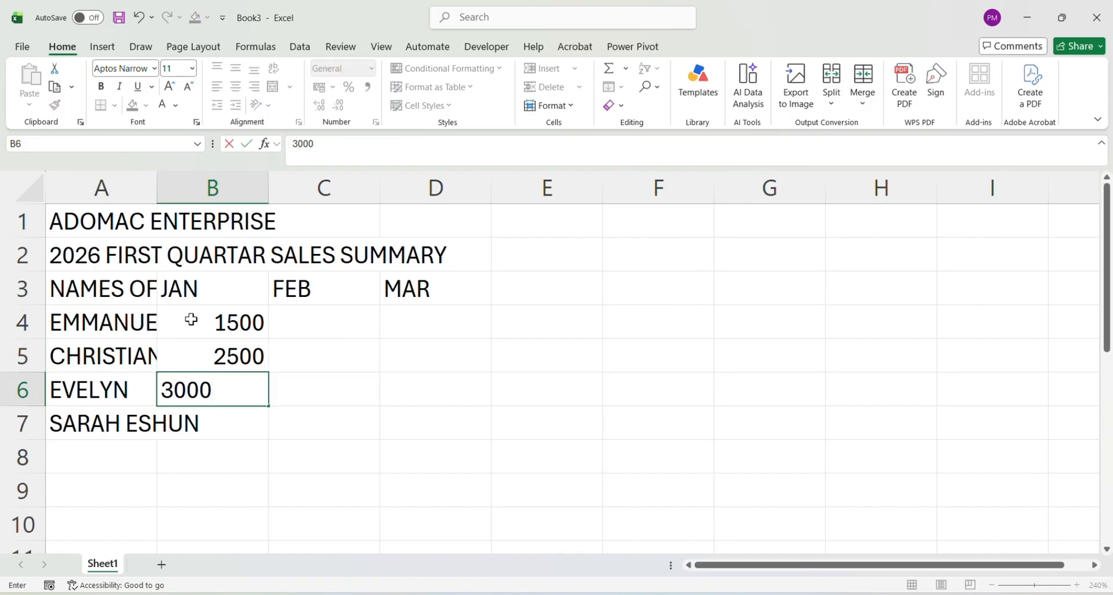
key(Return)
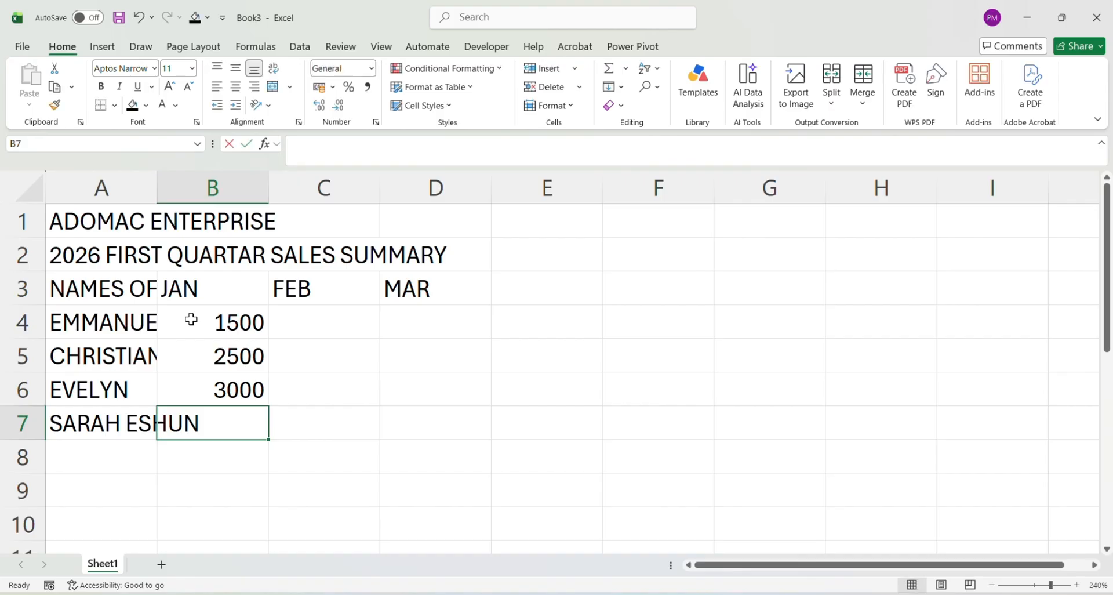
text(4000)
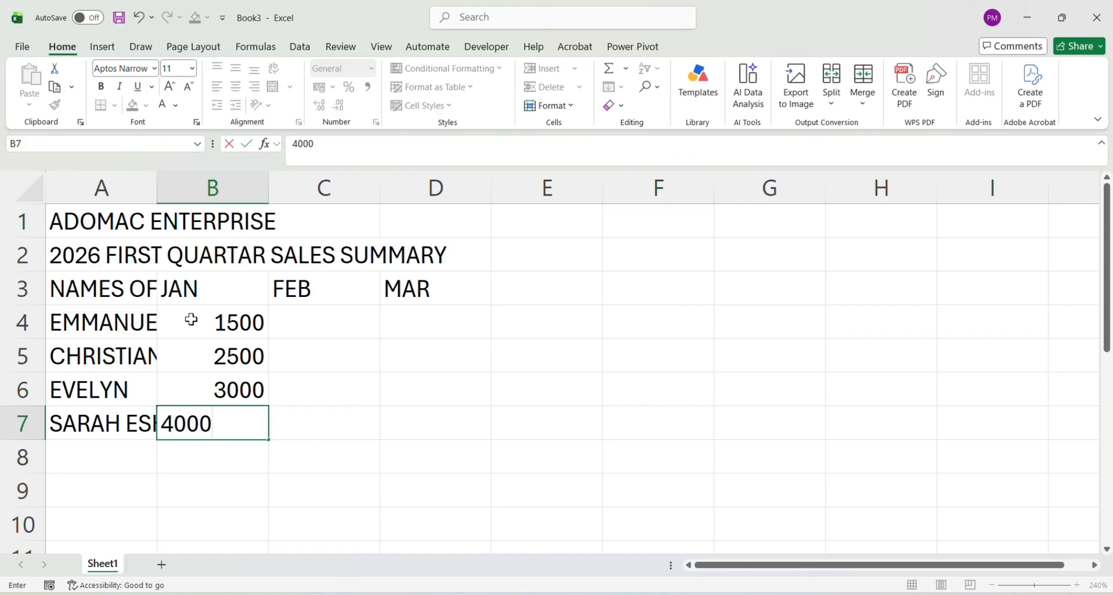
key(Return)
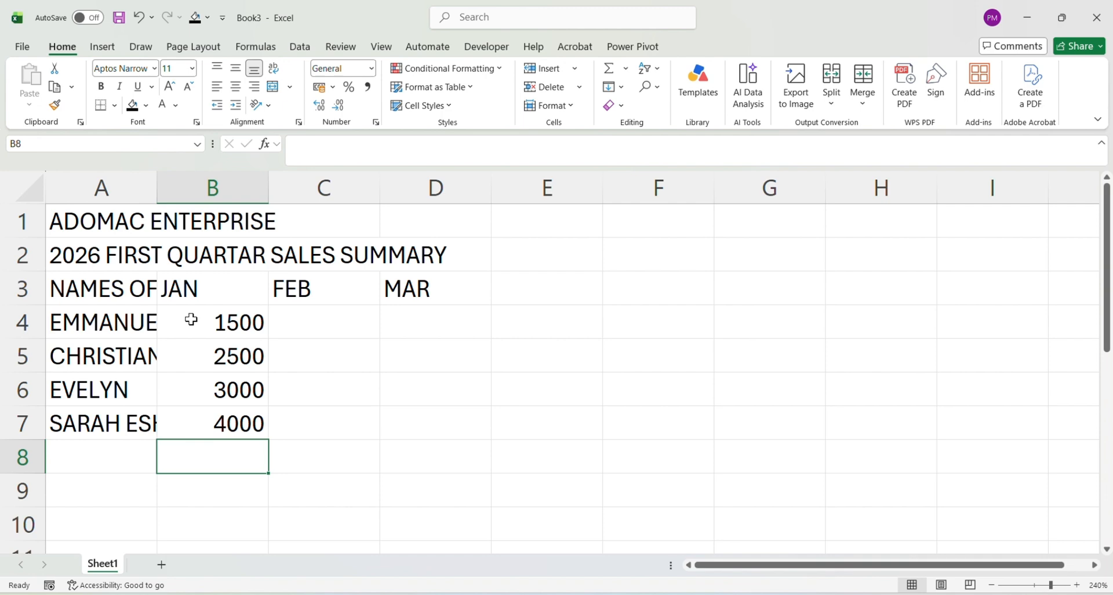
Step: Fill in the FEB sales figures 2500, 5000, 5000 and 5000 in cells C4 to C7
click(308, 316)
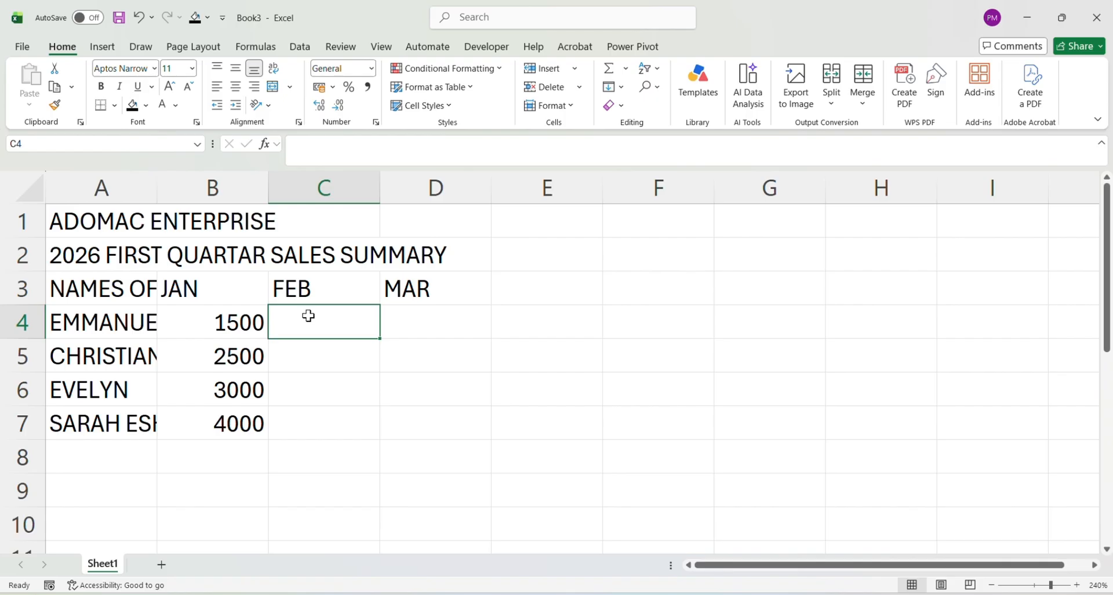
text(25)
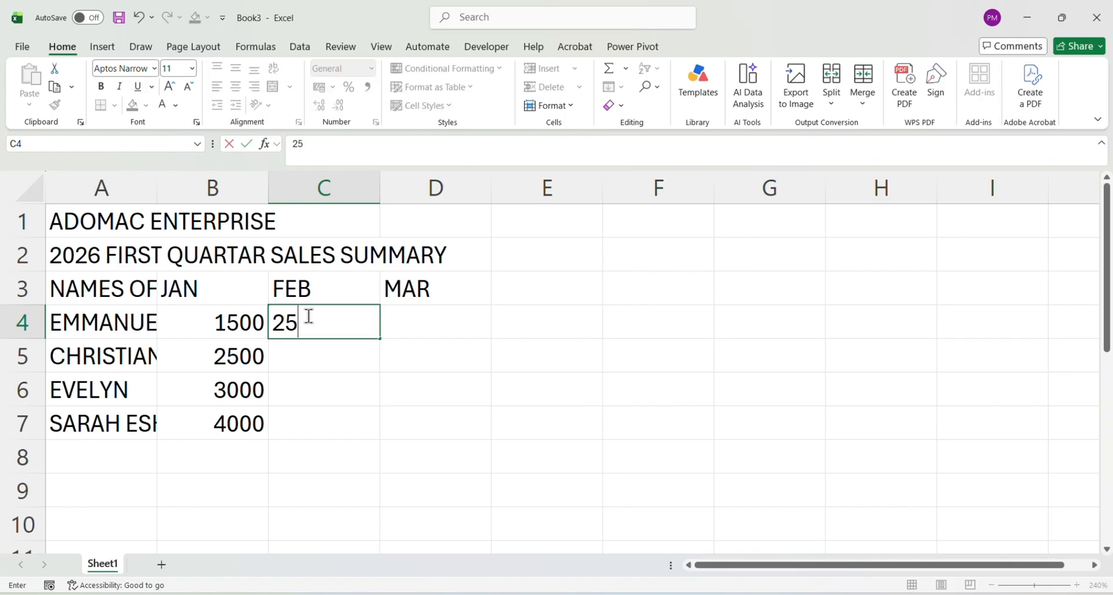
text(00)
key(Return)
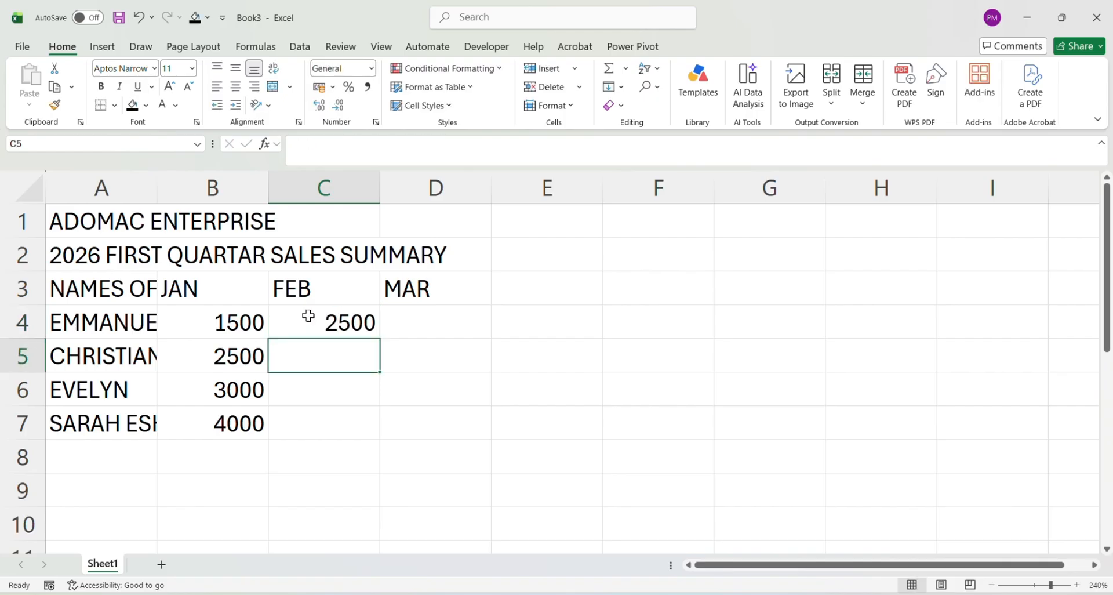
text(5000)
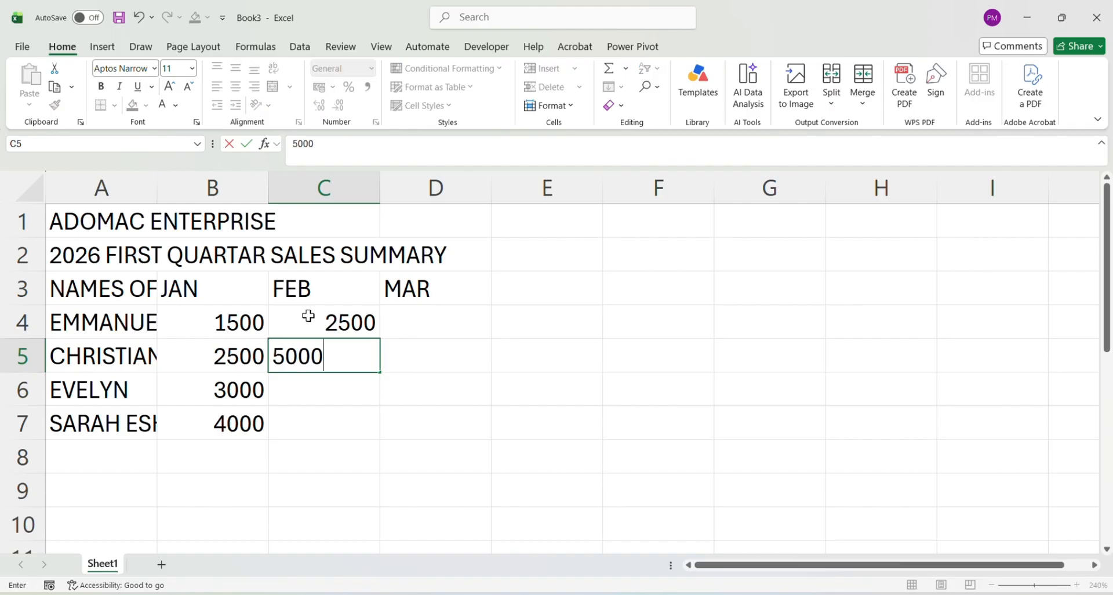
key(Return)
text(500)
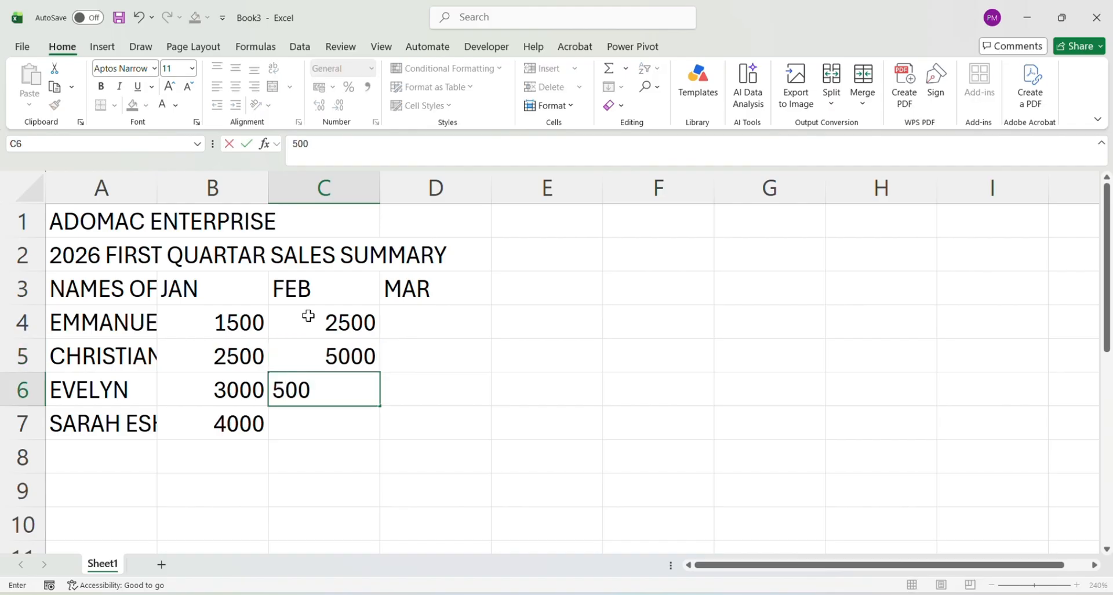
text(0)
key(Return)
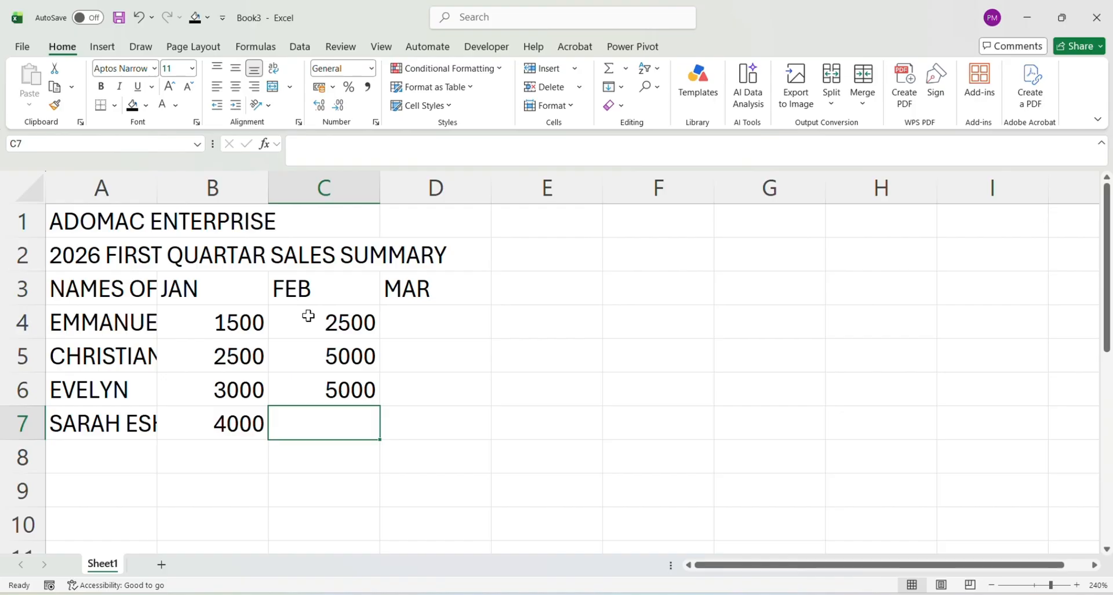
text(5000)
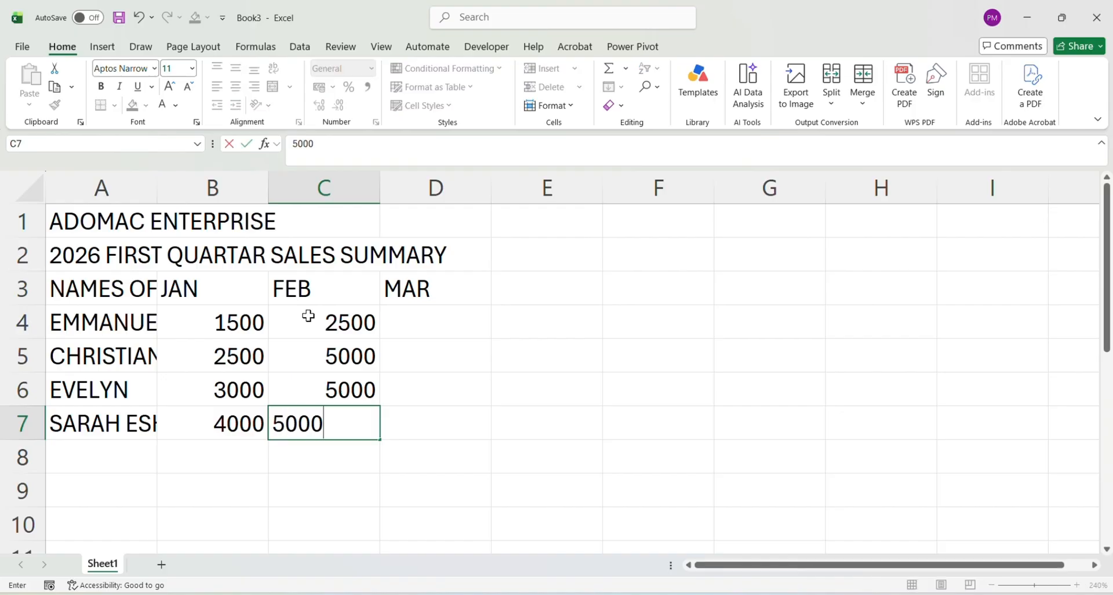
key(Return)
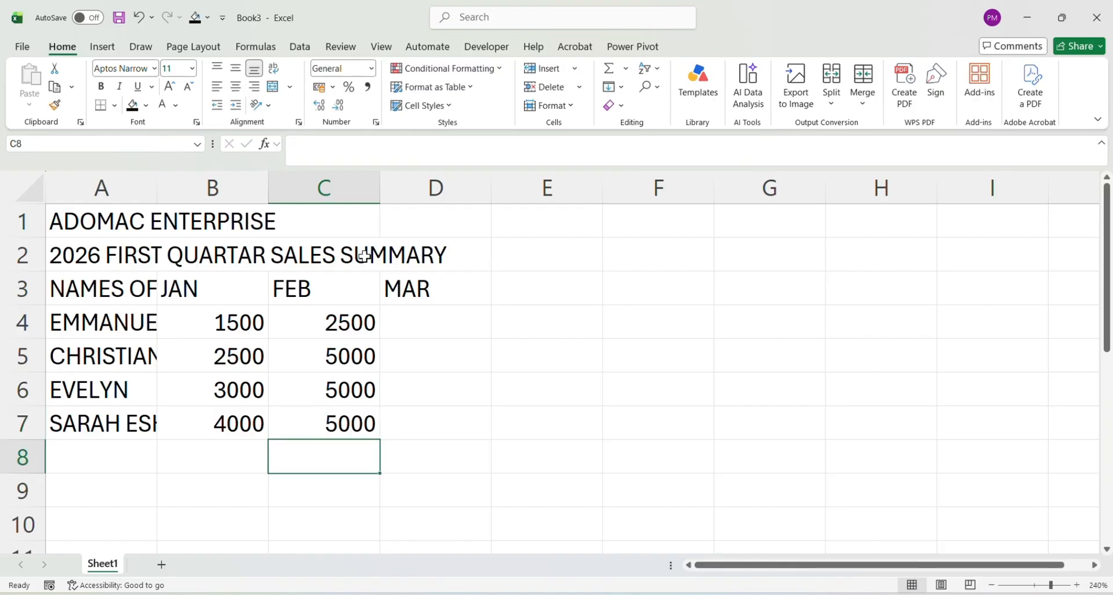
Step: Fill in the MAR sales figures 2000, 3000, 3000 and 25000 in cells D4 to D7
click(401, 313)
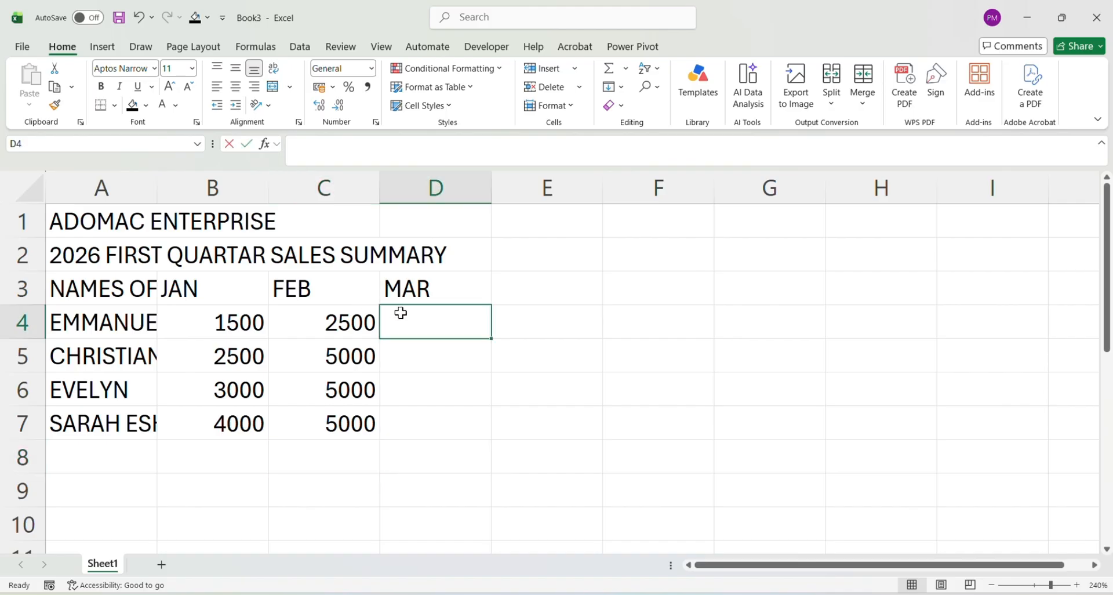
text(2000)
key(Return)
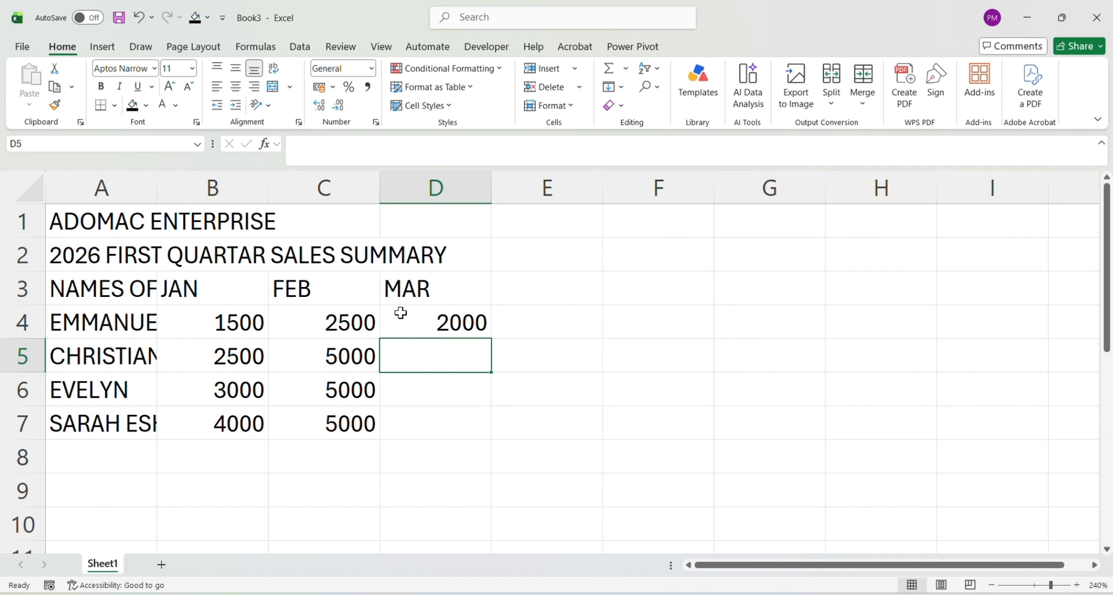
key(Return)
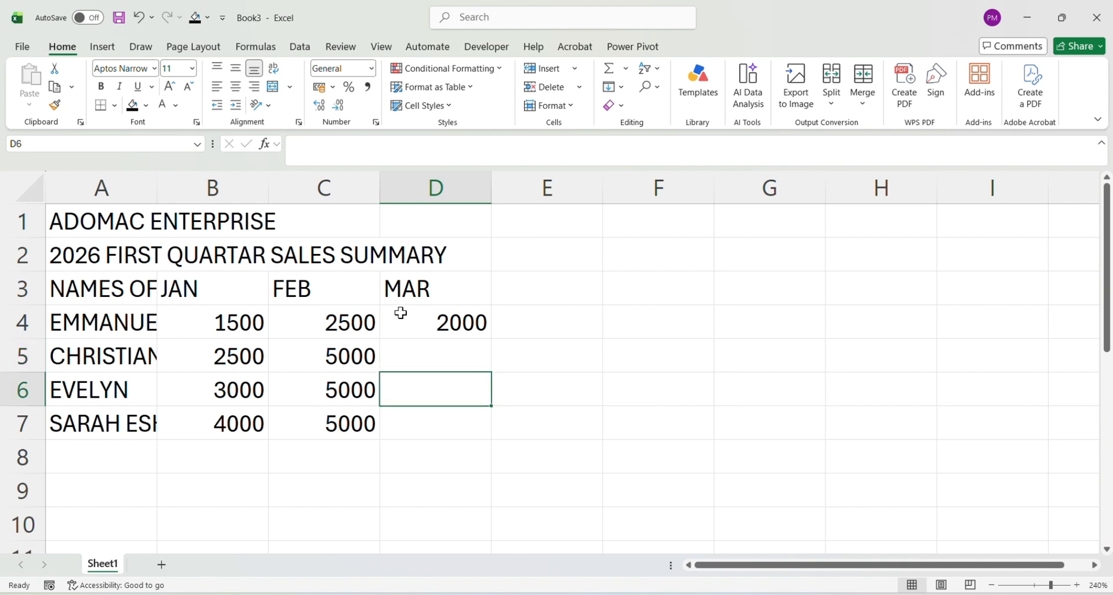
key(Up)
text(3000)
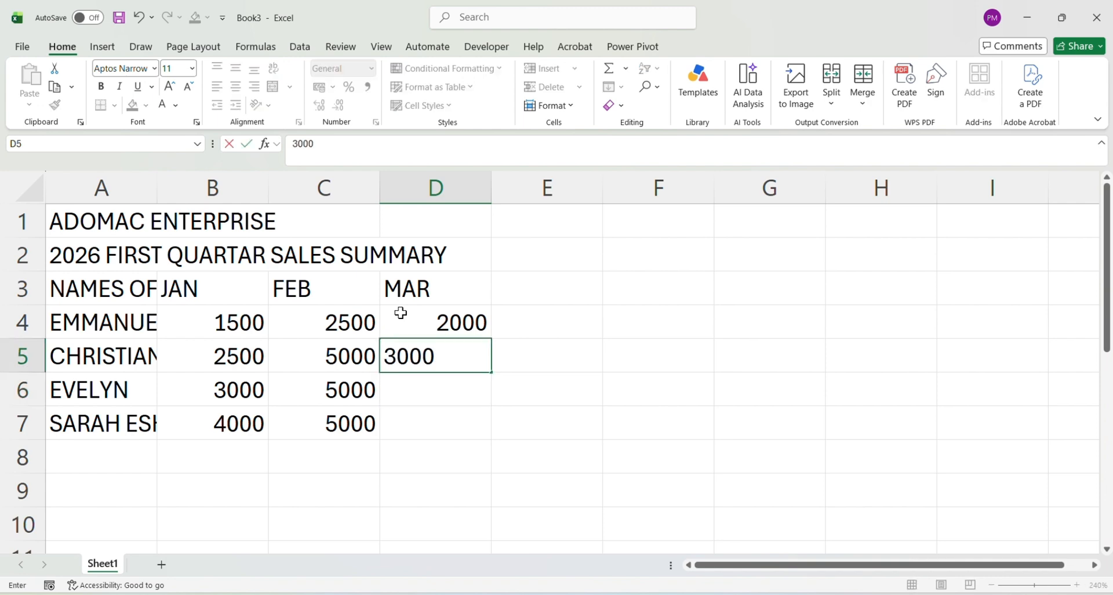
key(Return)
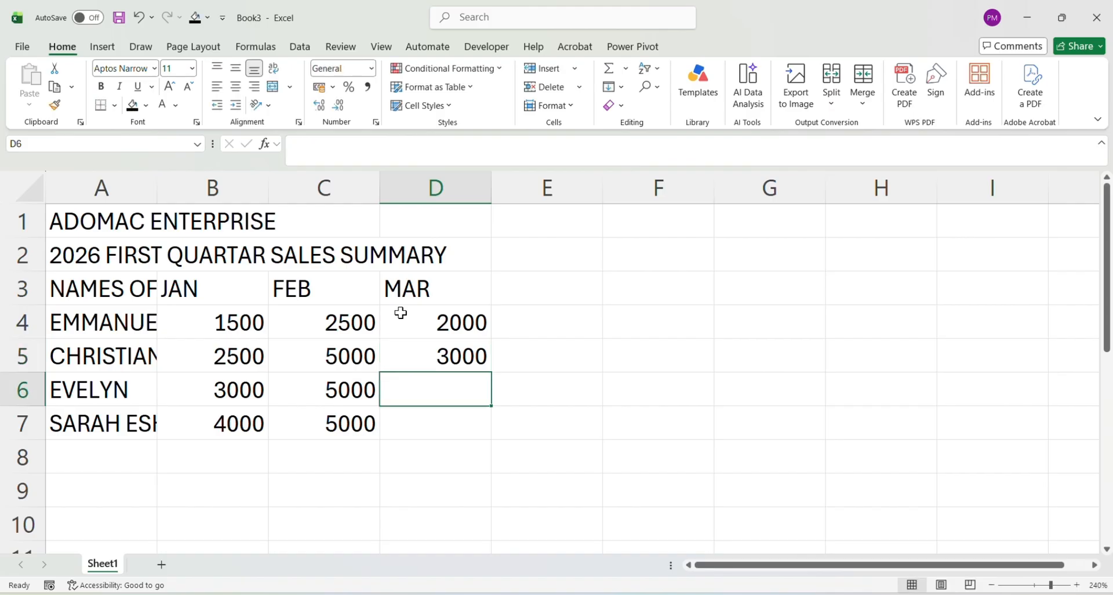
text(3000)
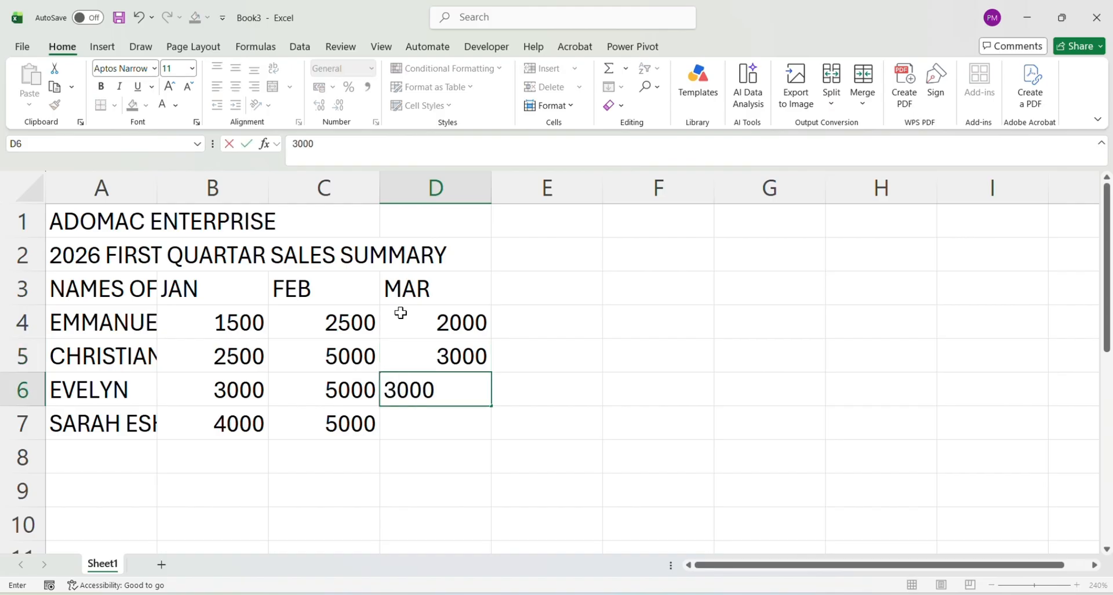
key(Return)
text(2)
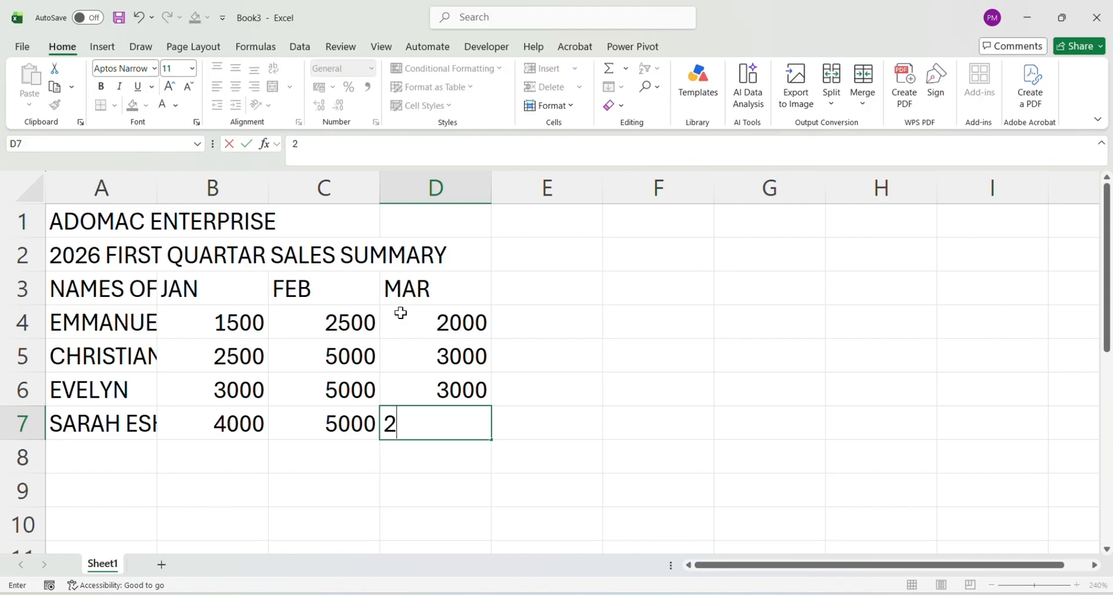
text(5000)
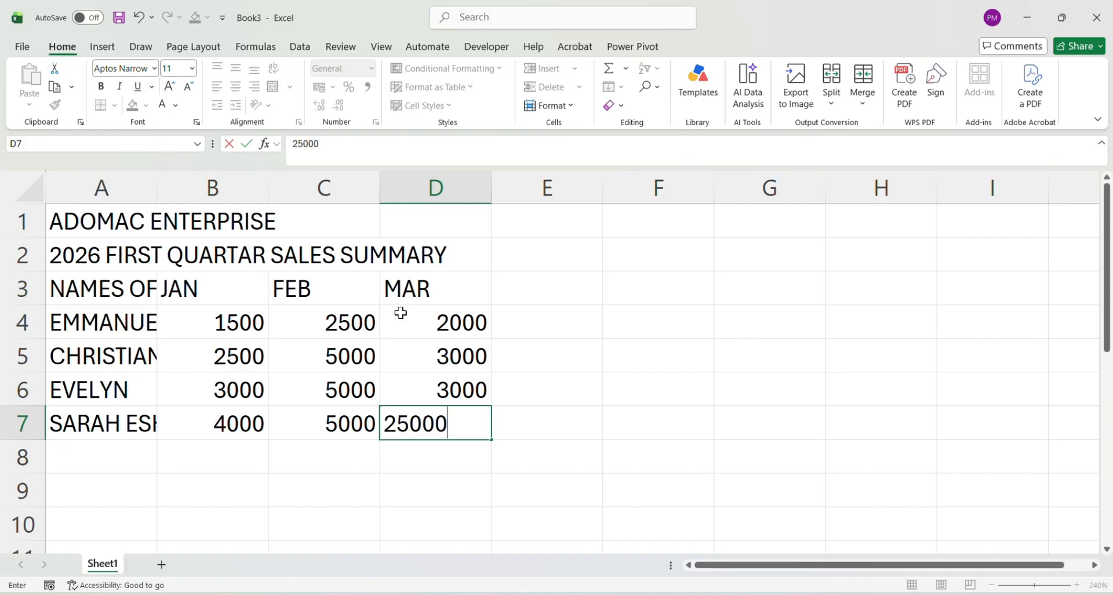
key(Return)
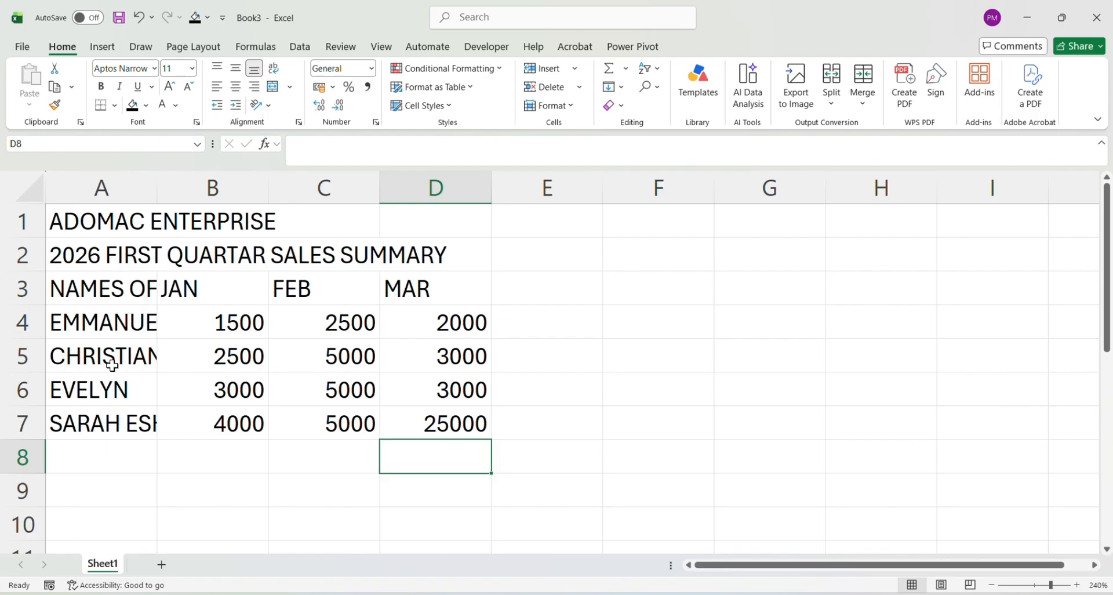
Step: Try widening column A by hand until the representatives' names fit, and undo the width changes
click(102, 292)
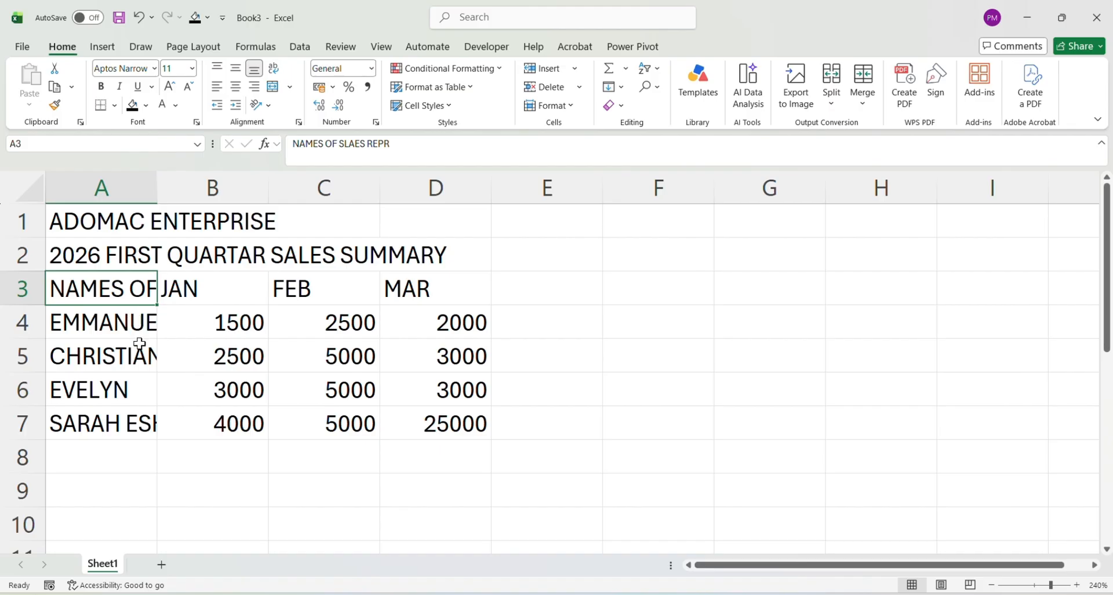
click(129, 321)
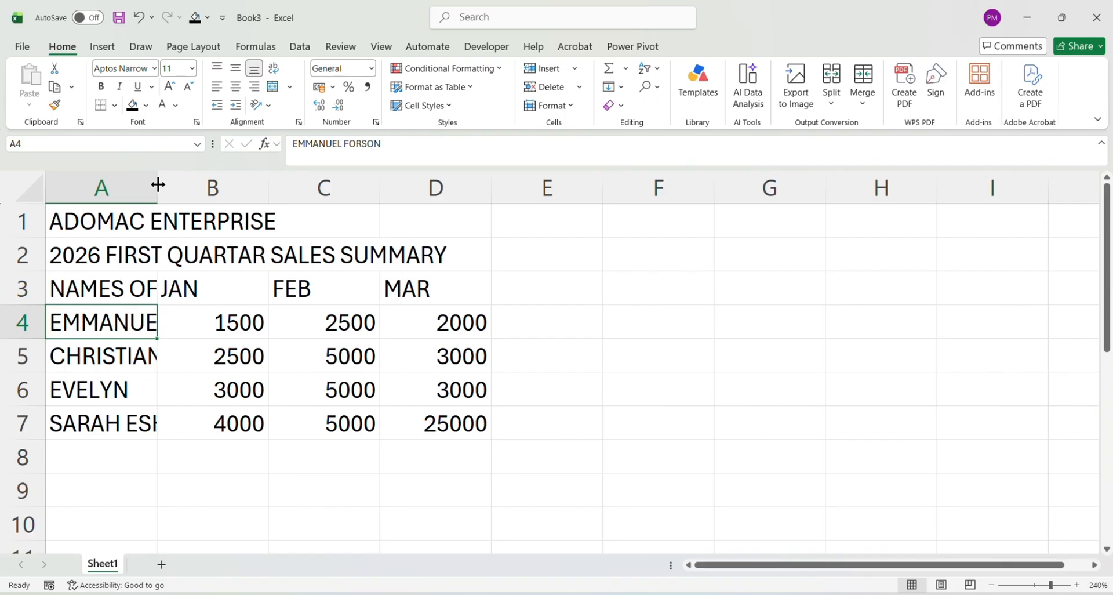
click(127, 180)
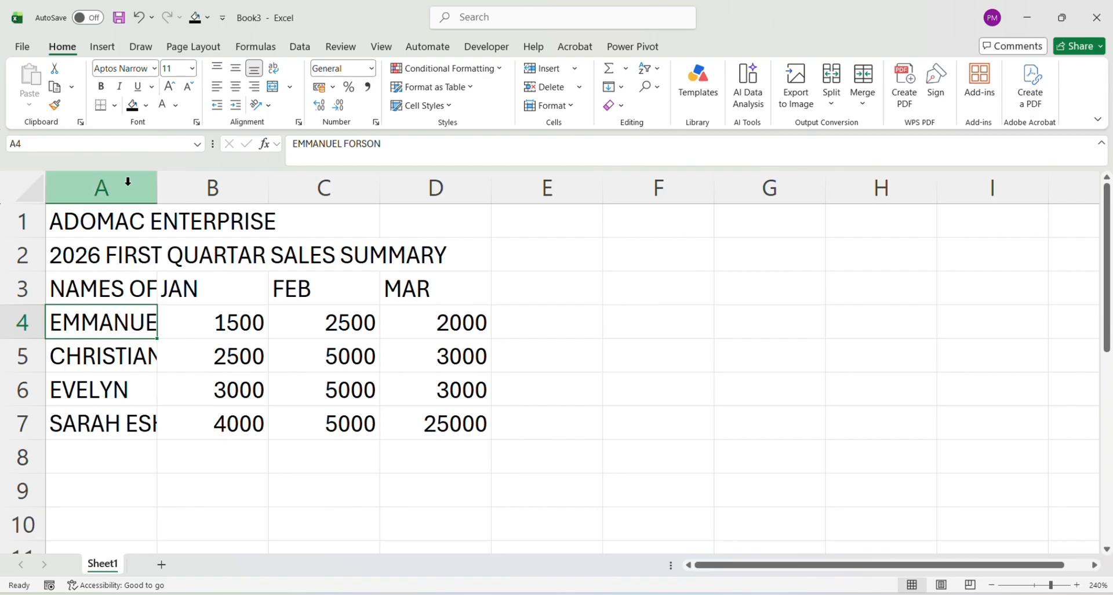
click(199, 176)
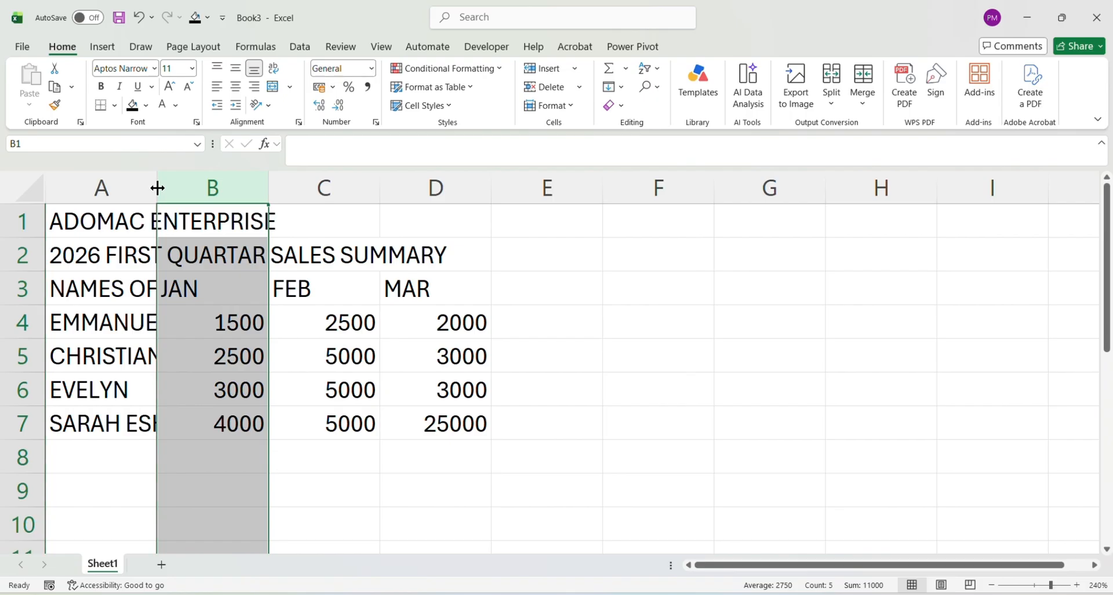
drag(157, 188, 307, 202)
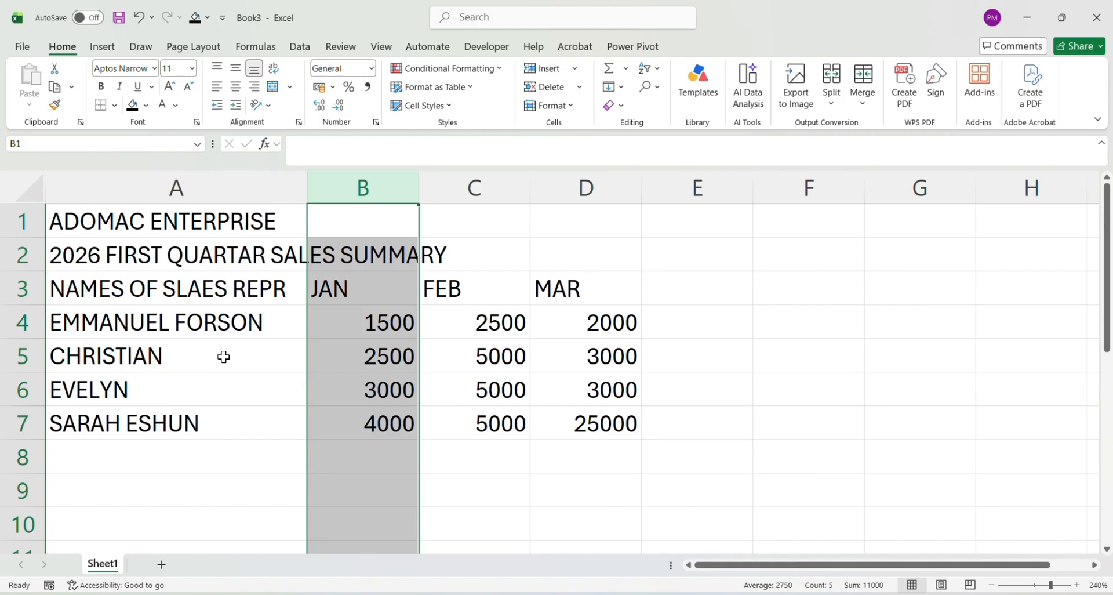
click(141, 20)
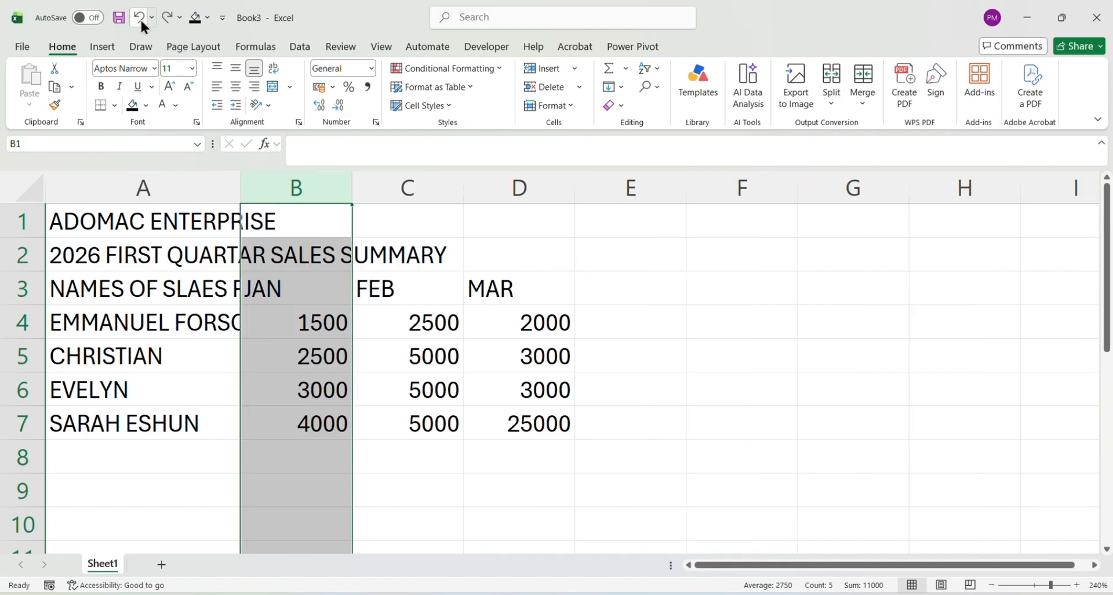
click(141, 19)
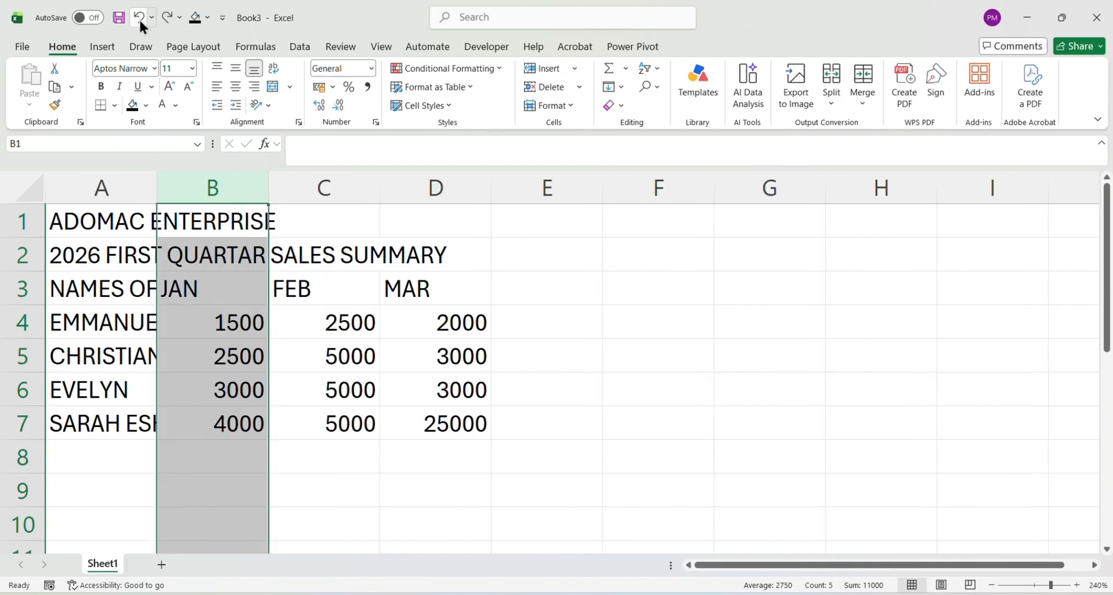
Step: AutoFit column A to its contents, and narrow it to just fit the heading in cell A3
double_click(158, 186)
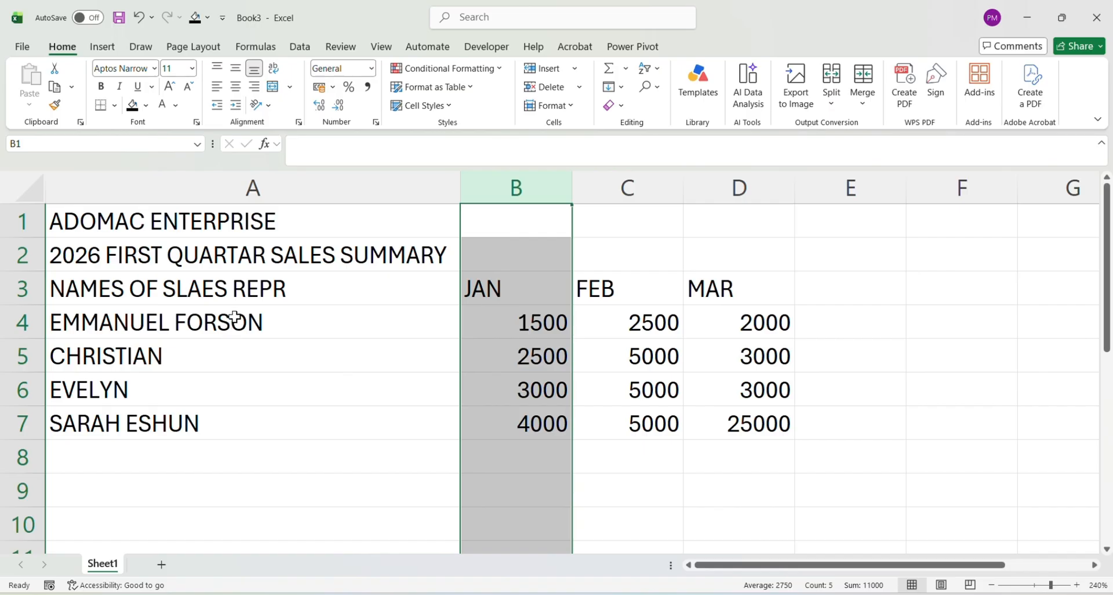
click(162, 254)
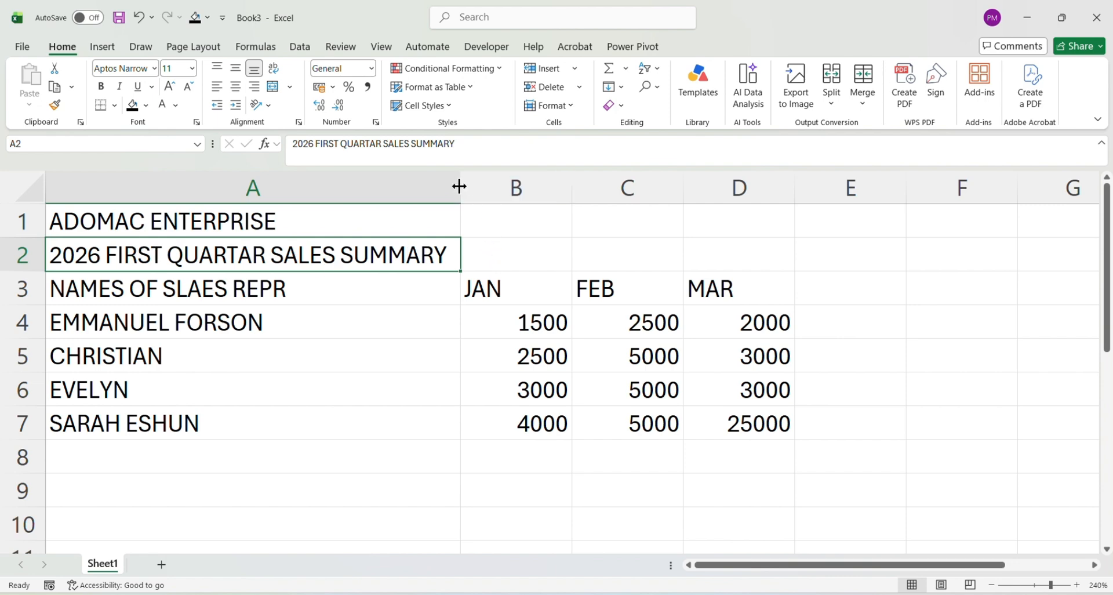
drag(457, 187, 293, 219)
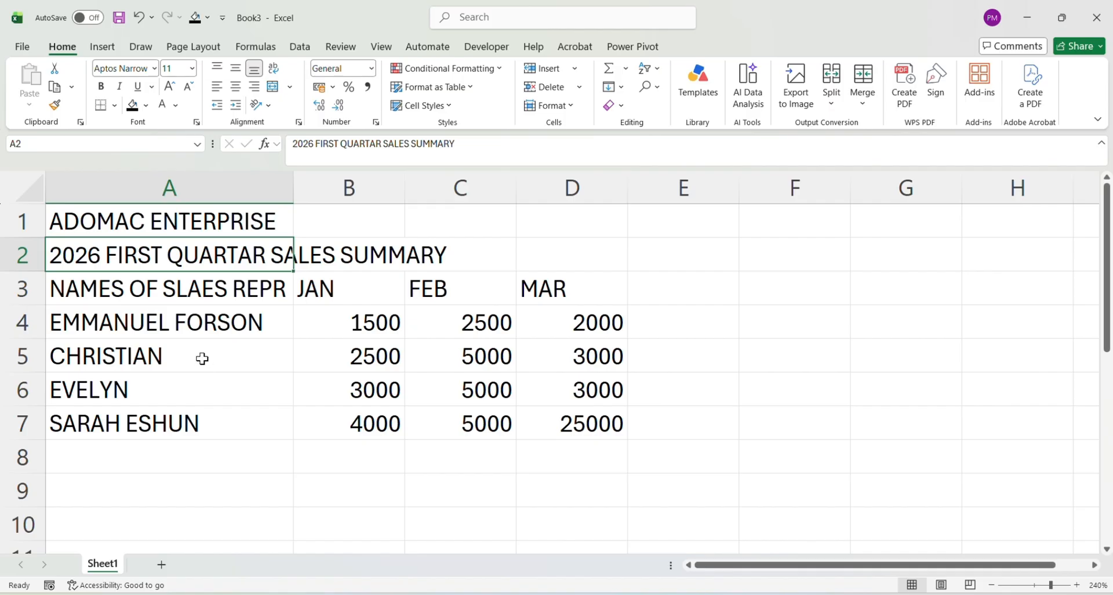
Step: Try overwriting the name in cell A5 with DF, and undo the replacement
click(192, 316)
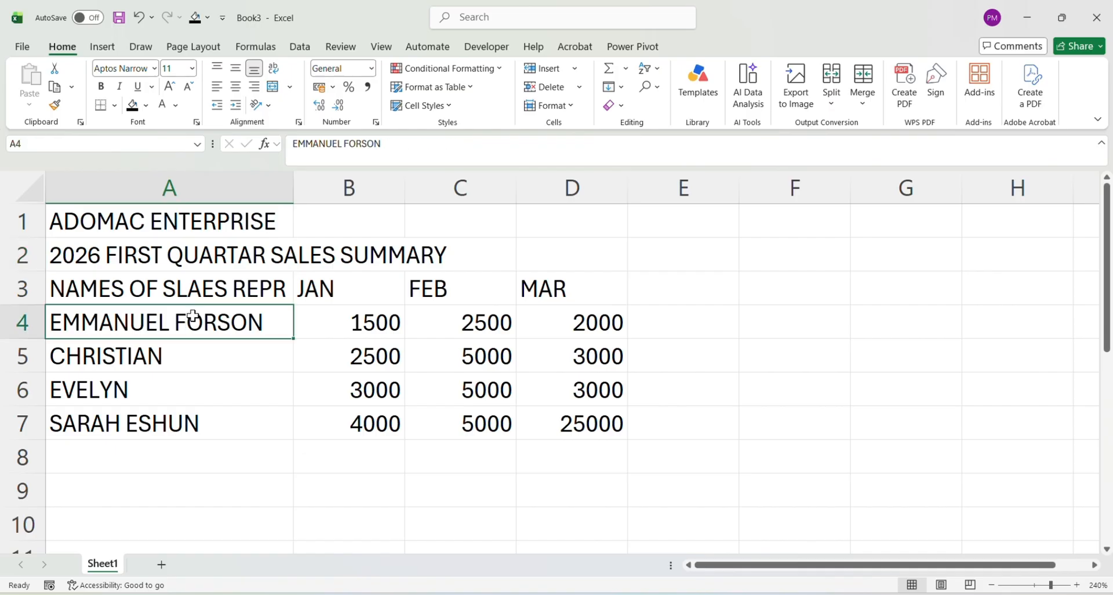
click(165, 359)
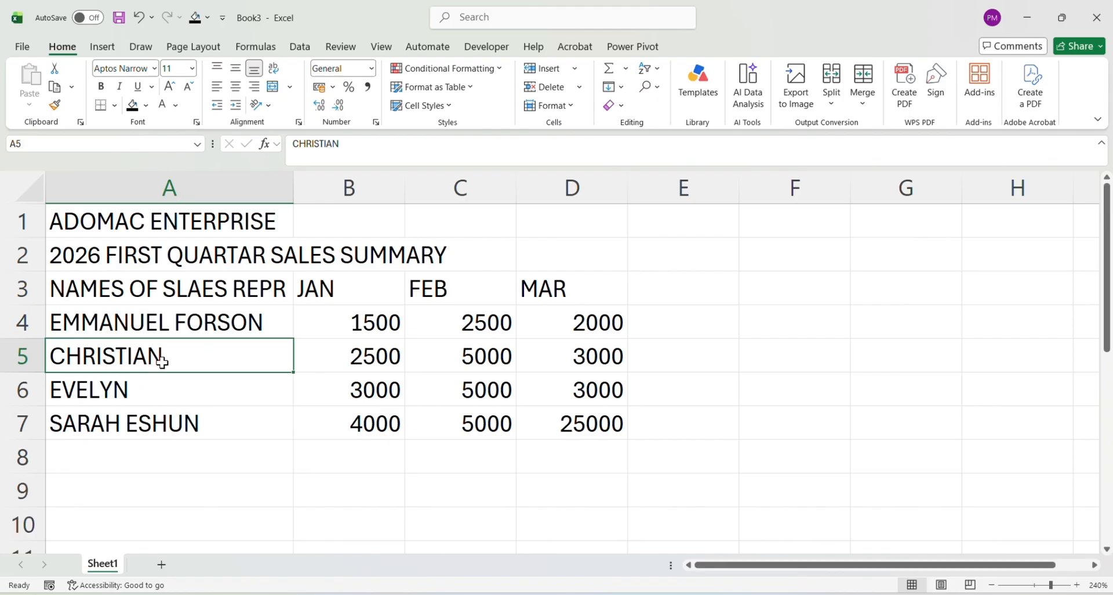
click(160, 394)
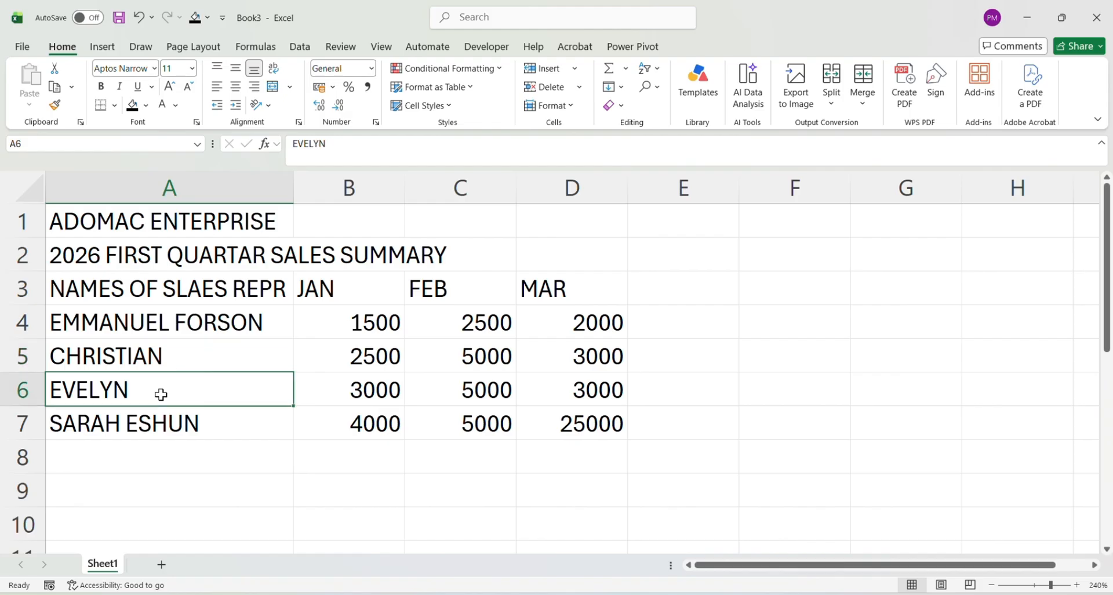
click(180, 361)
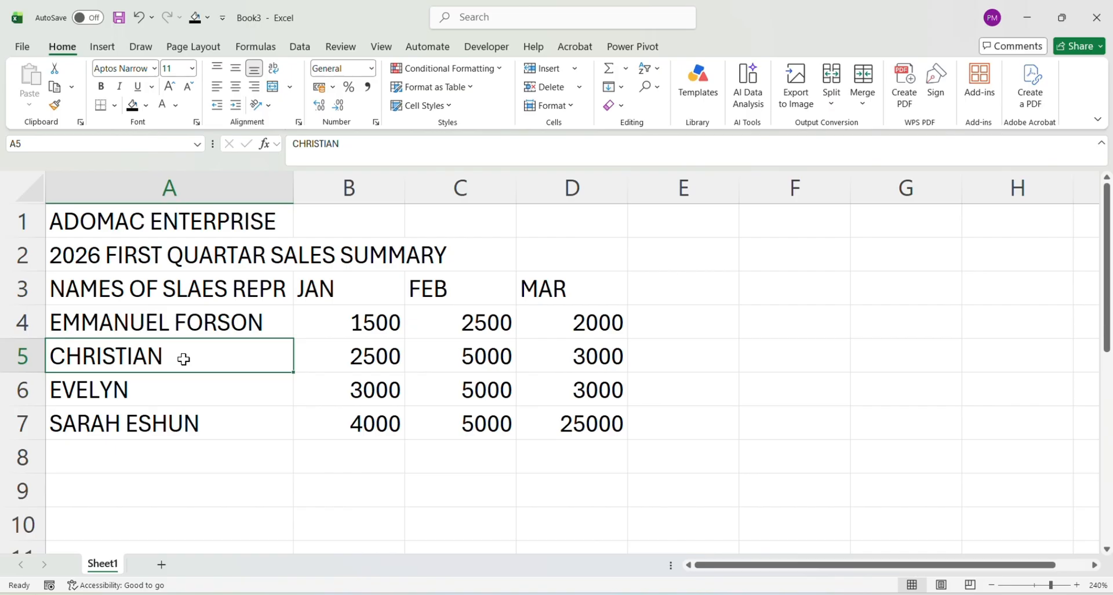
double_click(183, 359)
text(DF)
key(Return)
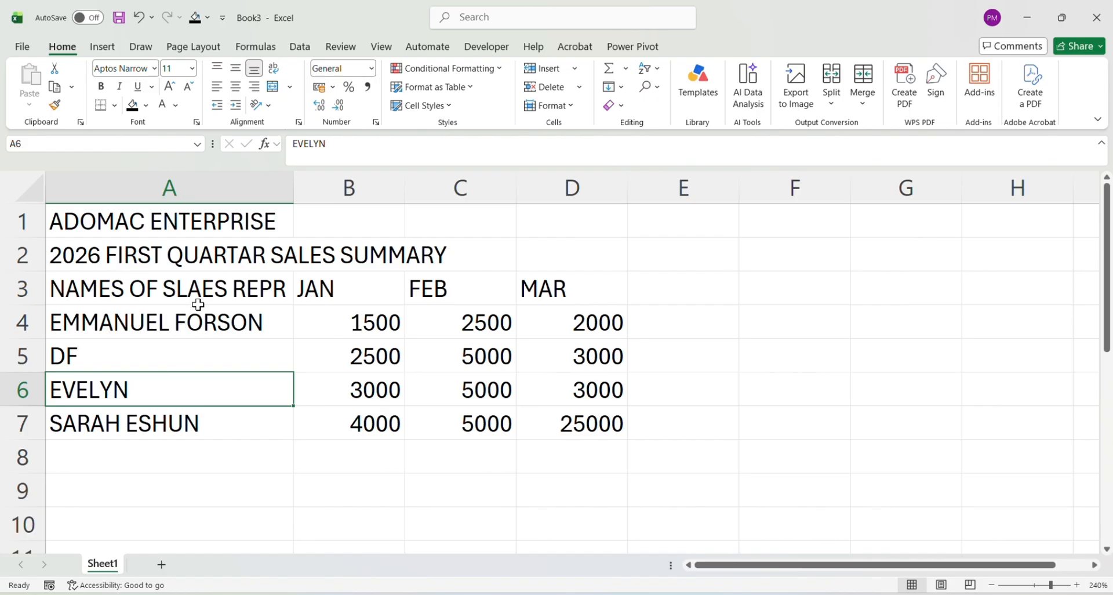
click(140, 18)
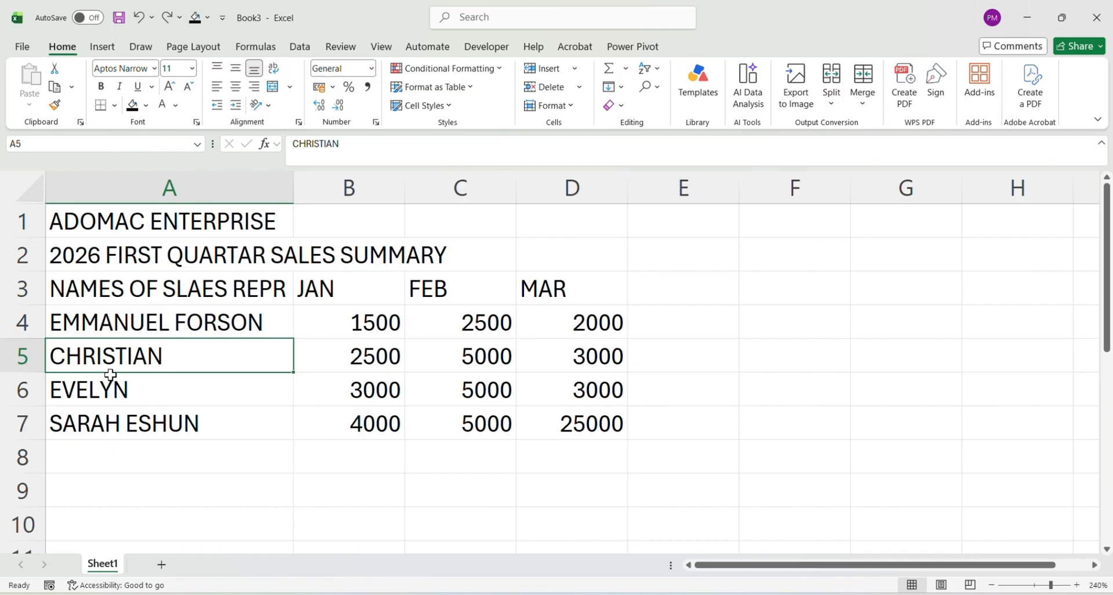
Step: Add the representative's surname after the existing first name in cell A5
double_click(165, 356)
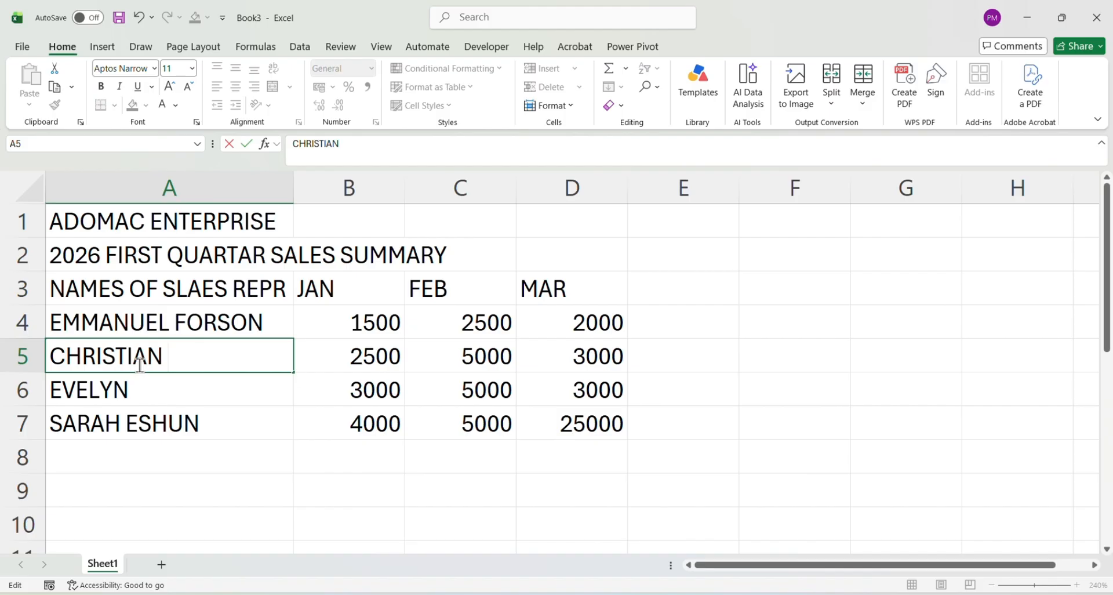
text(ARTHUR)
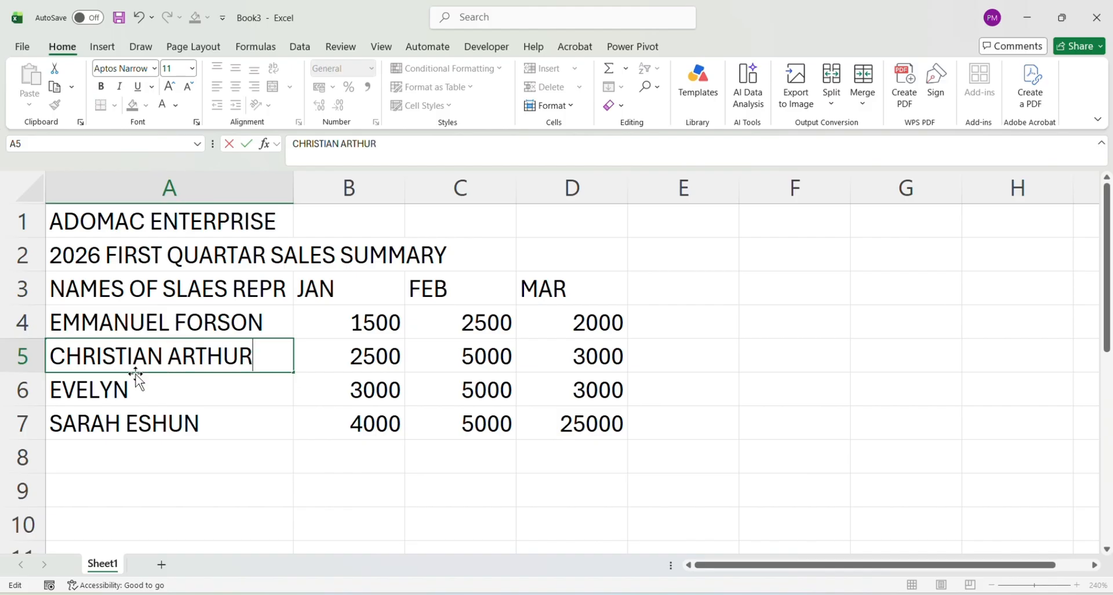
key(Return)
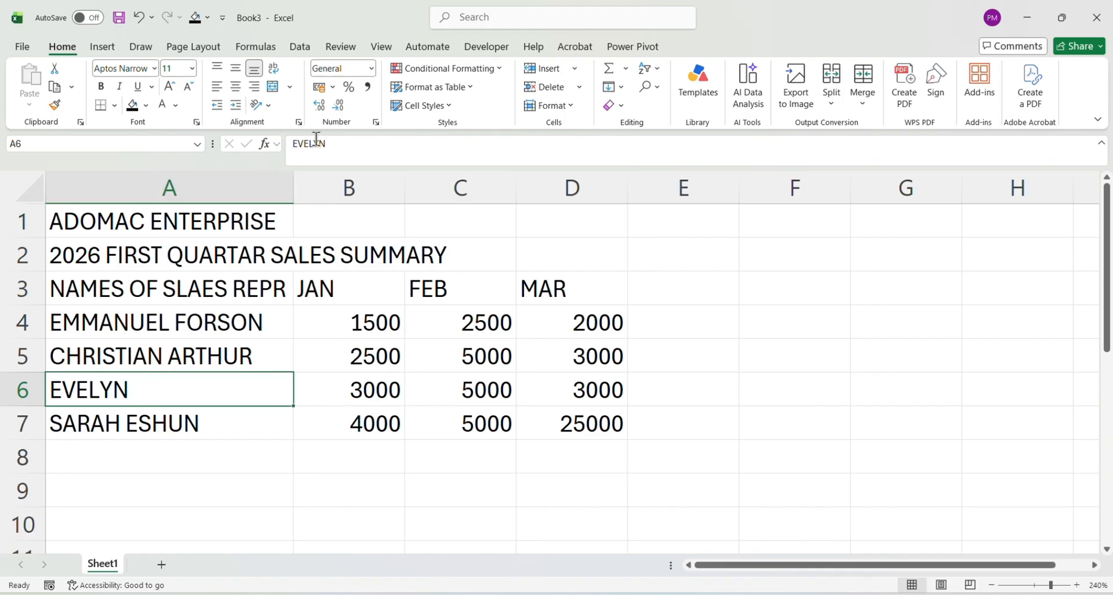
Step: Append the representative's surname to the first name in cell A6, correcting its spelling
click(337, 144)
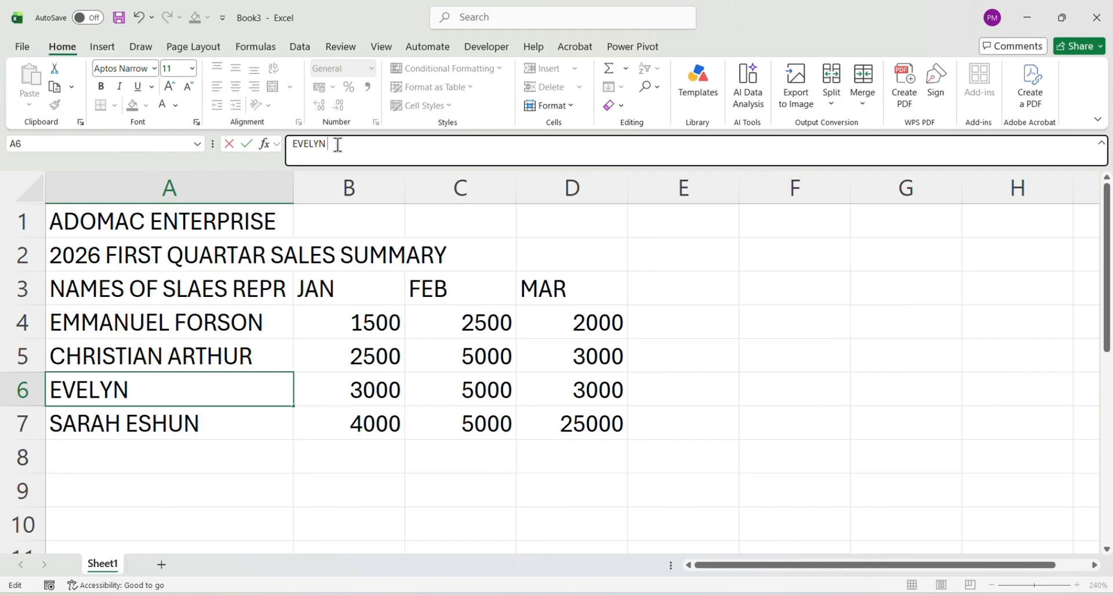
text(MENBS)
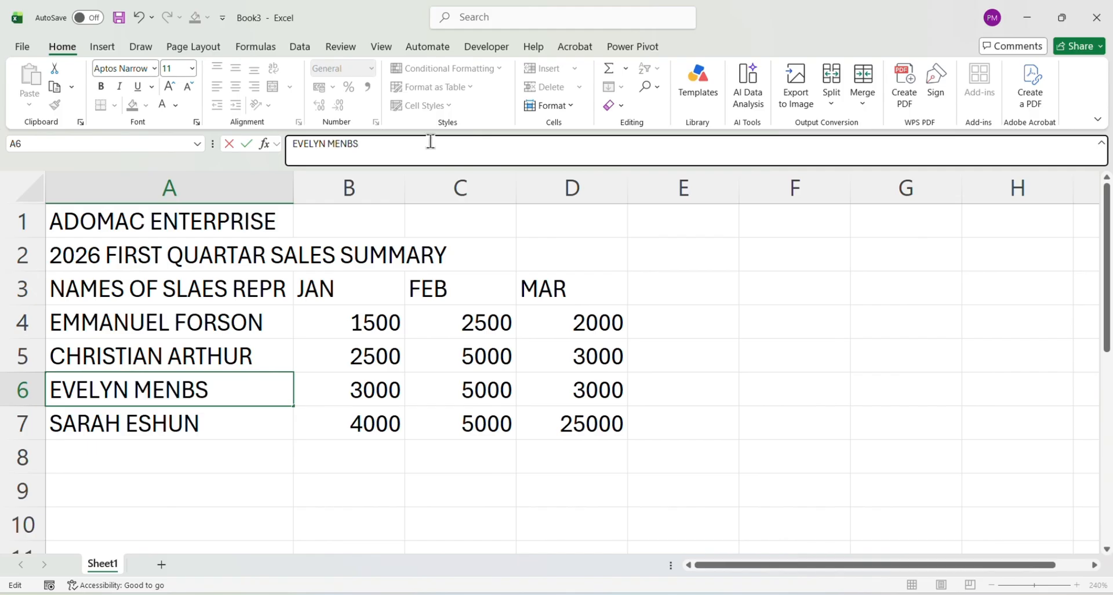
key(BackSpace)
key(BackSpace)
text(SAH)
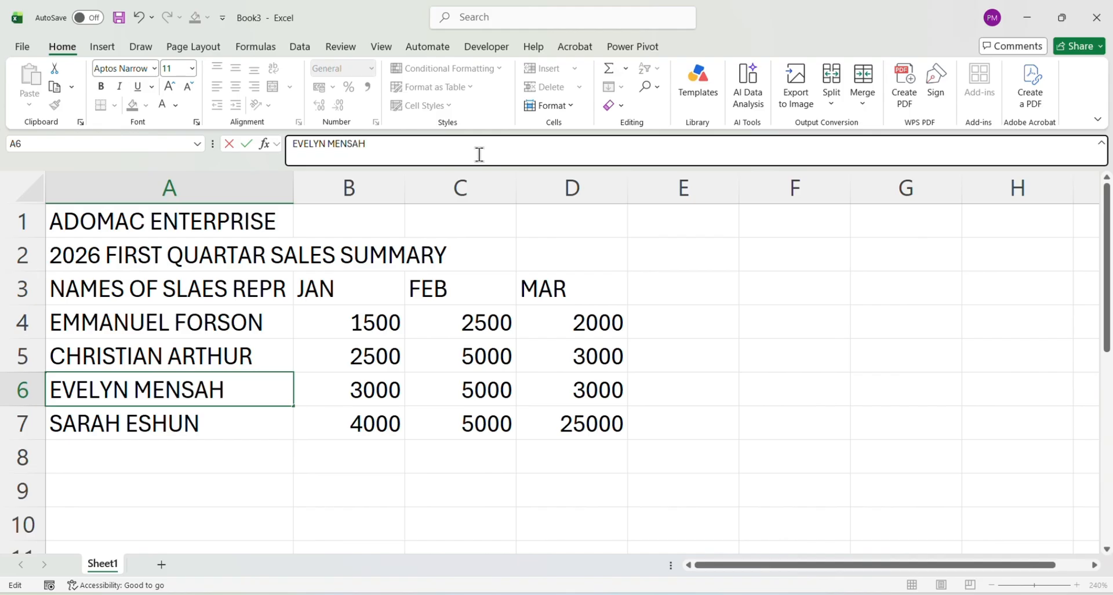
key(Return)
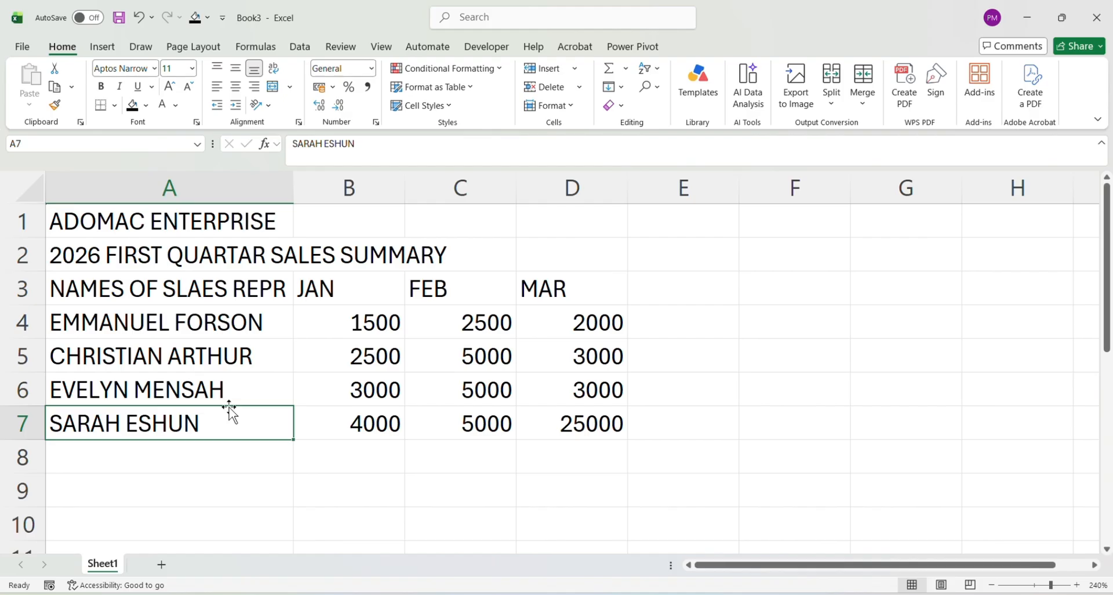
Step: Enter the row label TOTAL in cell A8 and move to cell B8 beneath the JAN figures
click(135, 464)
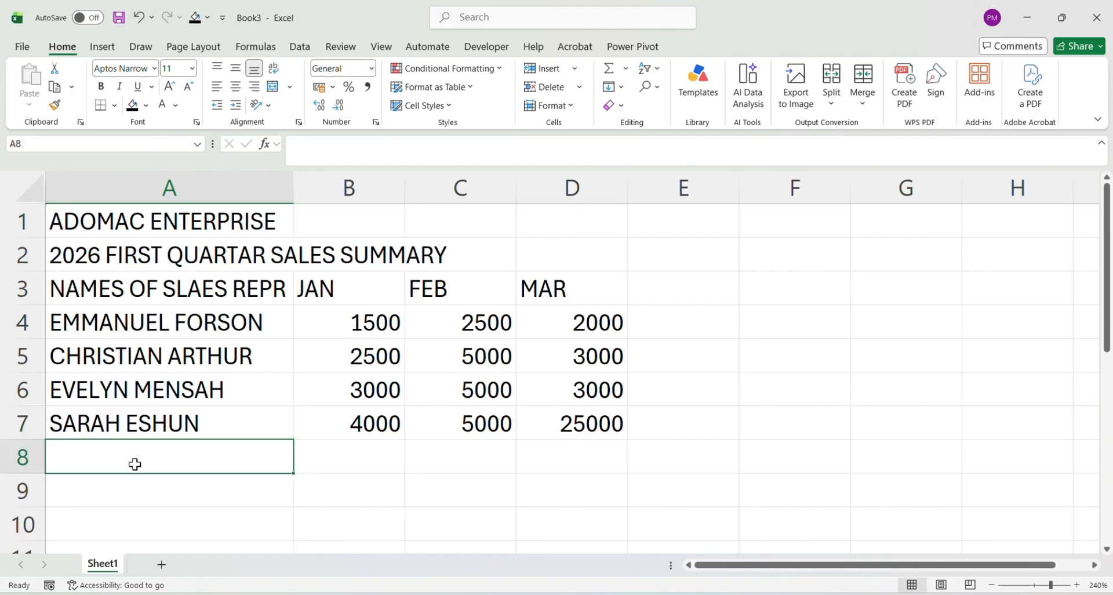
text(TOTAL)
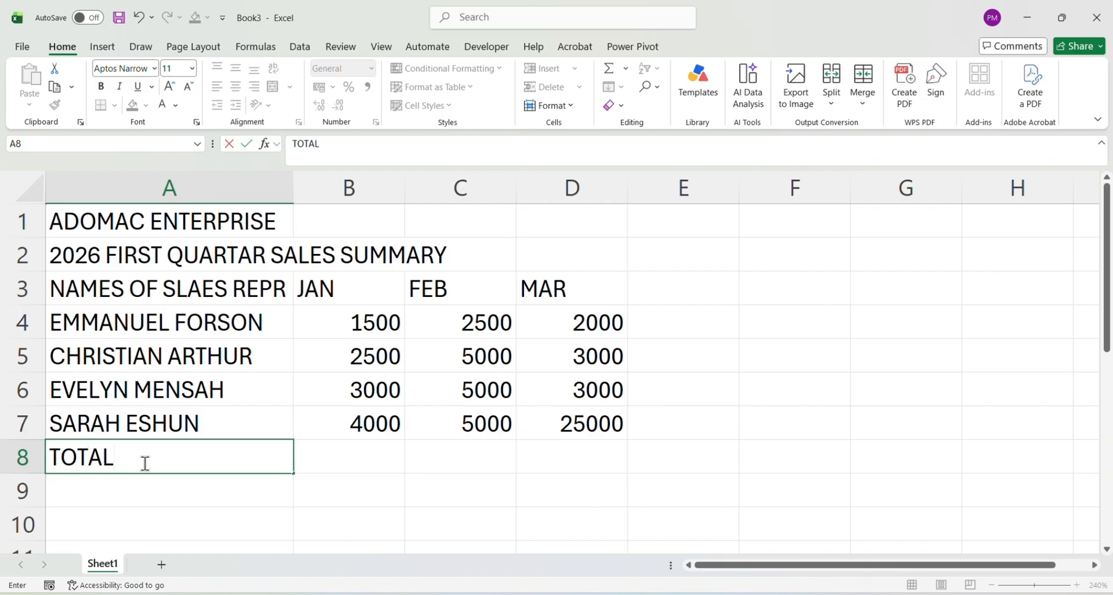
click(374, 445)
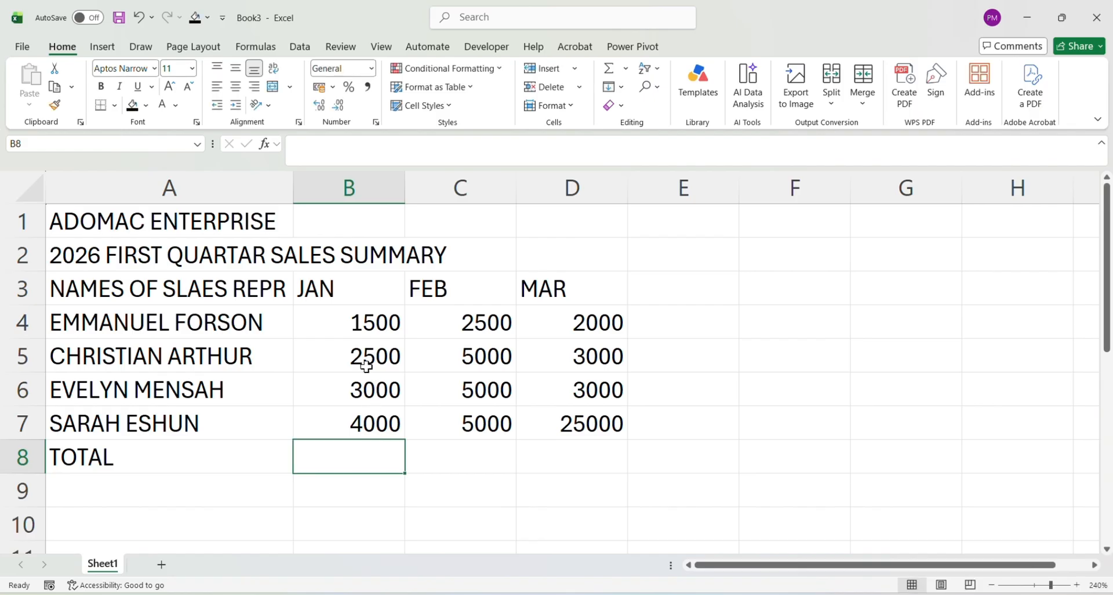
Step: Try totalling the JAN and FEB sales in cells B8 and C8 with AutoSum, and undo both totals
drag(355, 325, 357, 444)
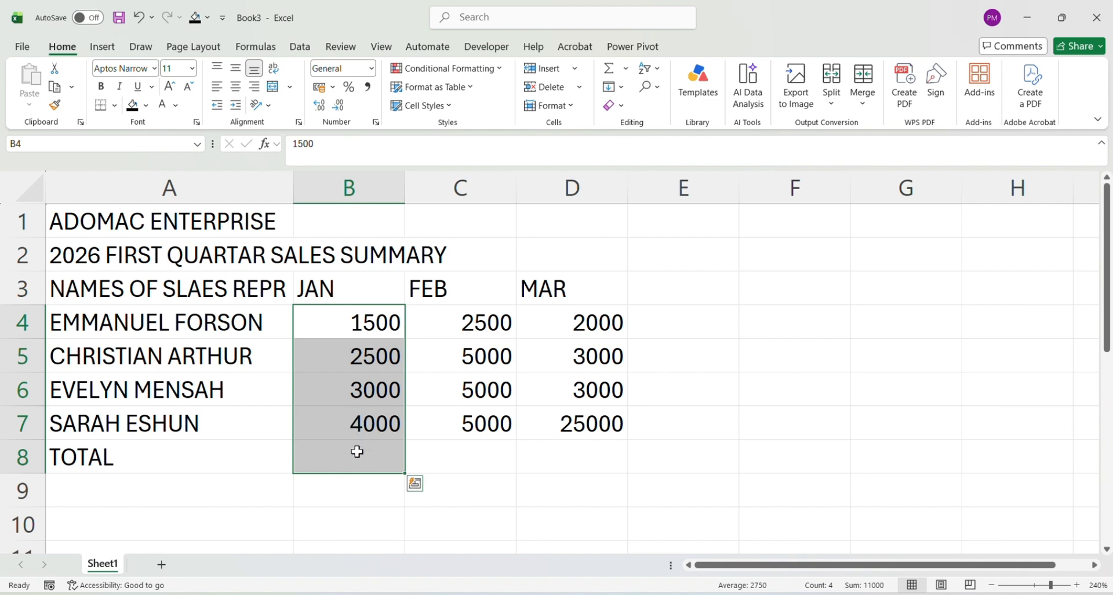
click(357, 452)
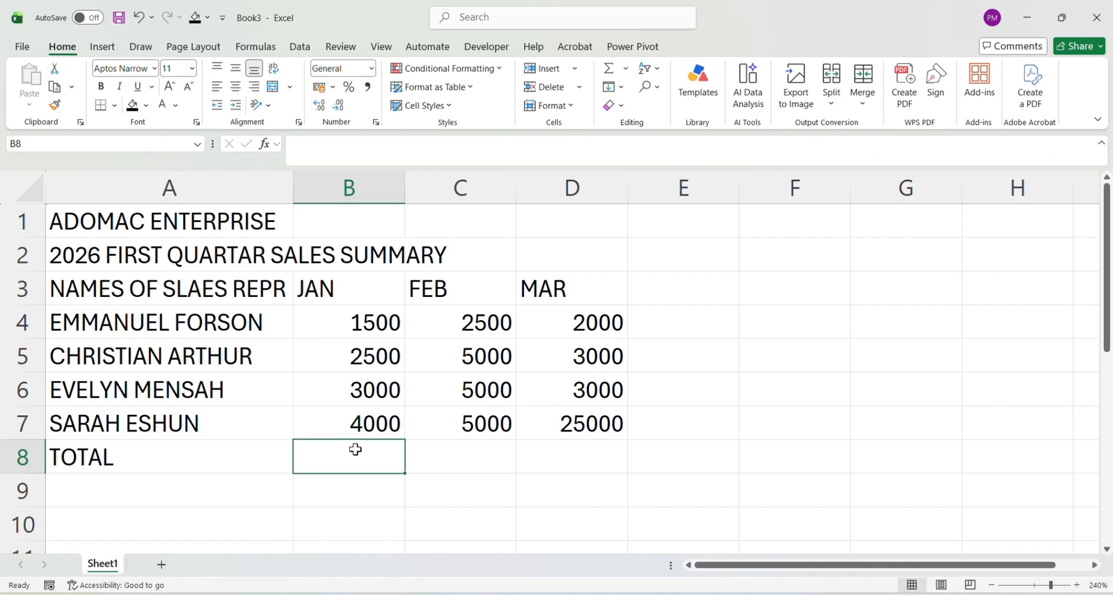
click(609, 68)
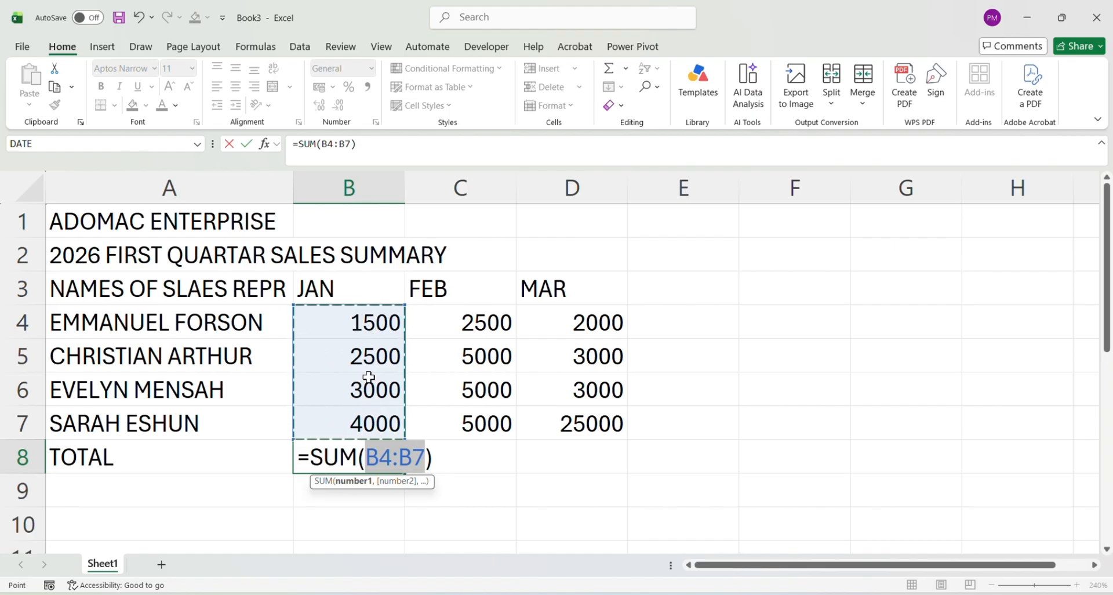
key(Return)
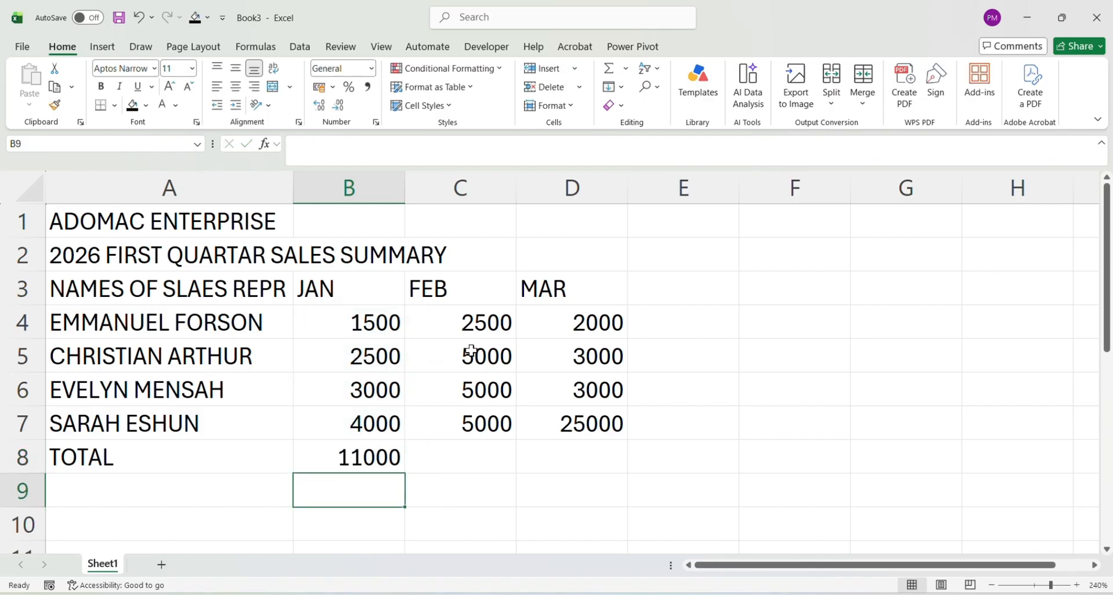
click(454, 322)
drag(454, 322, 455, 449)
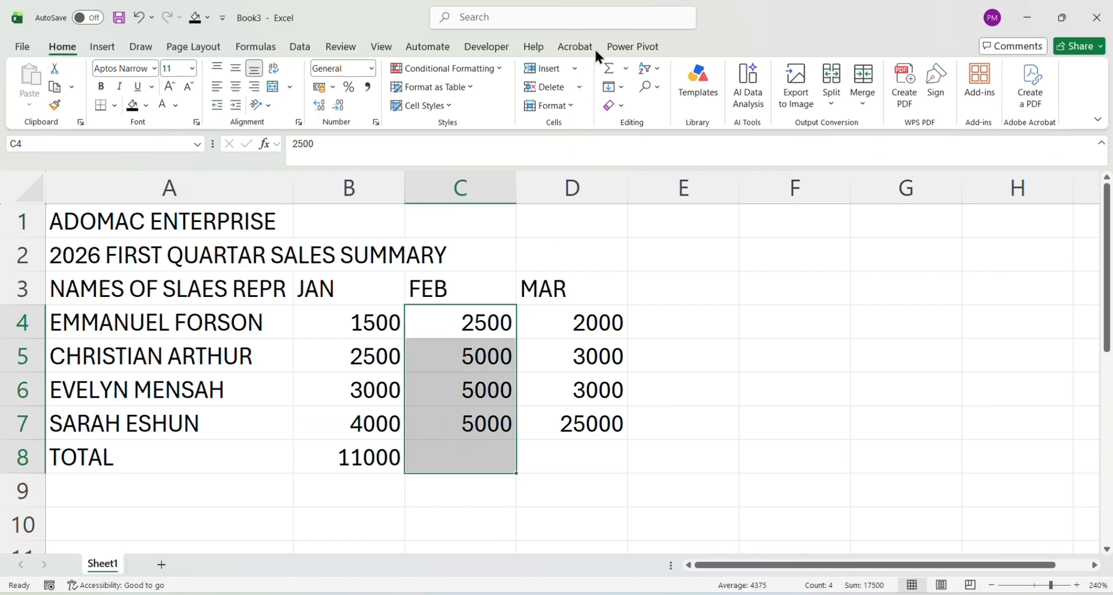
click(608, 67)
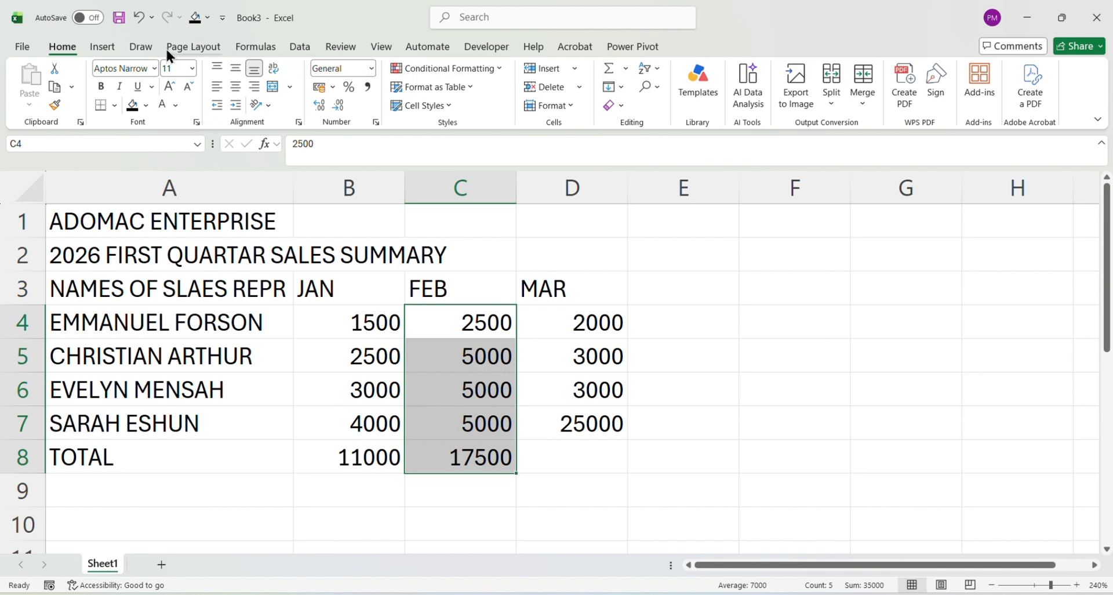
click(140, 18)
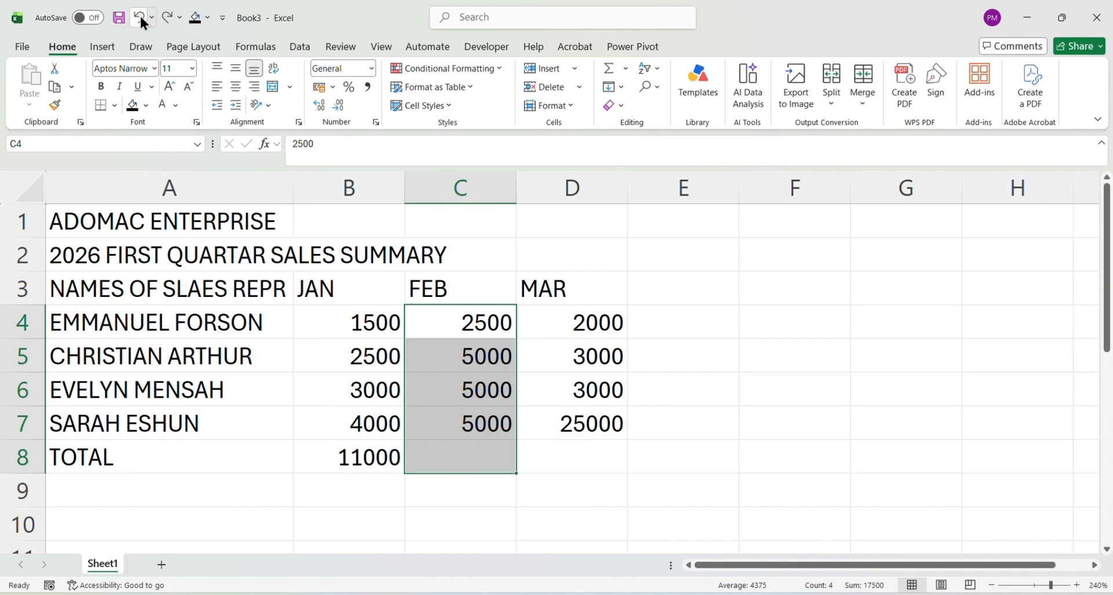
click(140, 16)
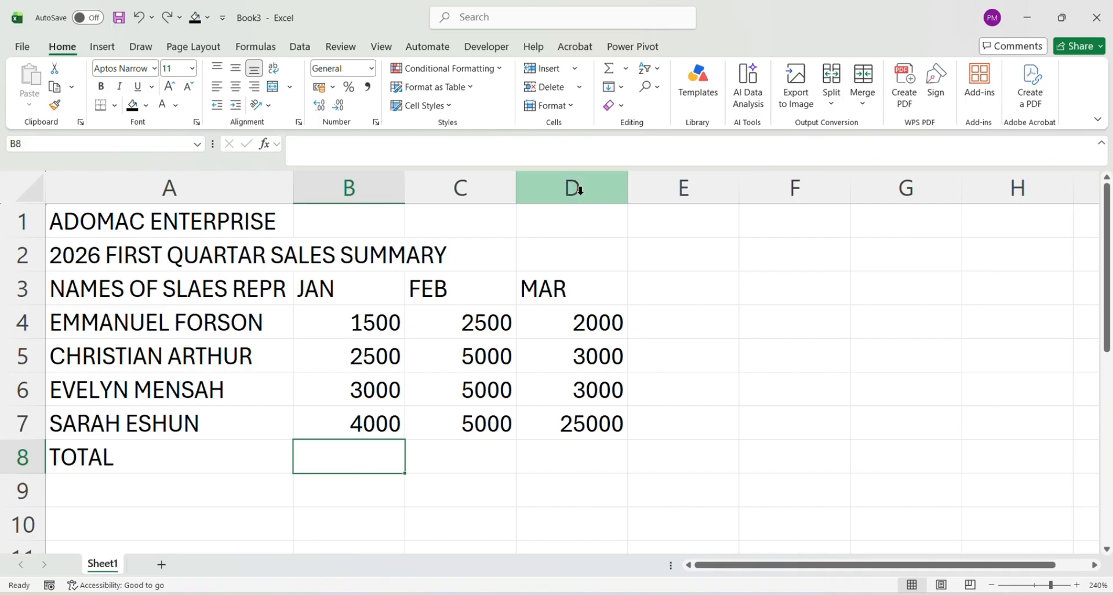
Step: Total the JAN sales in B8 and the FEB sales in C8 with AutoSum, covering rows 4 to 7
click(607, 67)
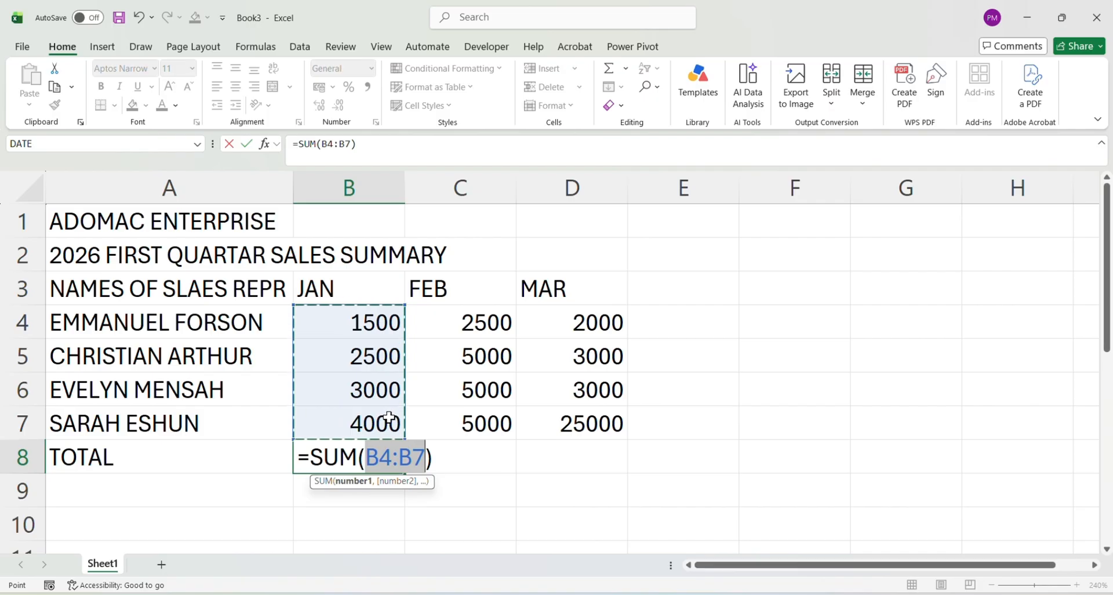
key(Return)
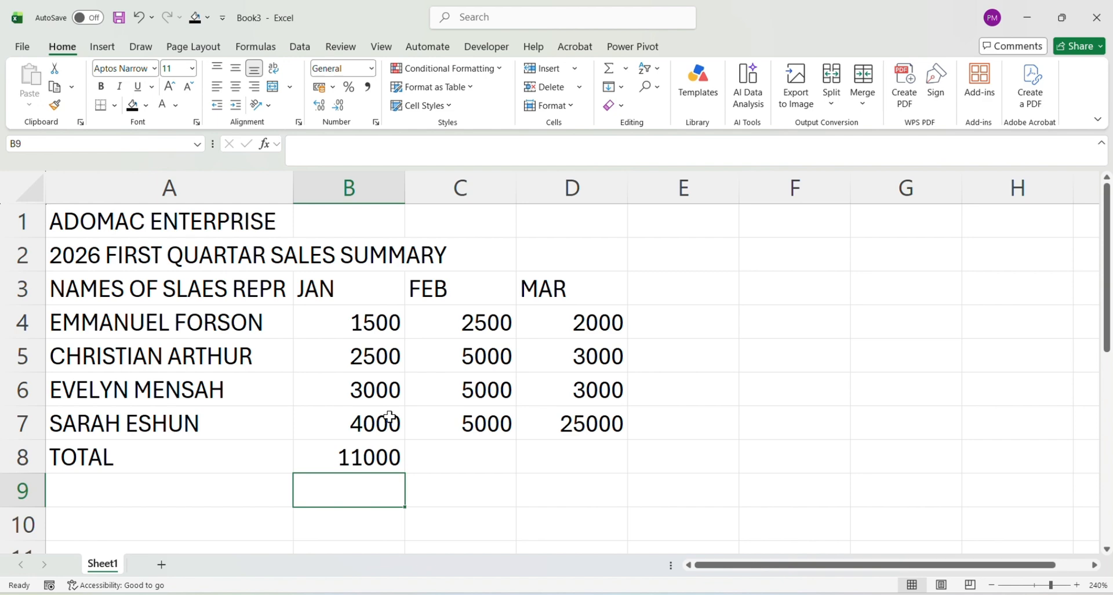
click(472, 323)
drag(475, 322, 478, 456)
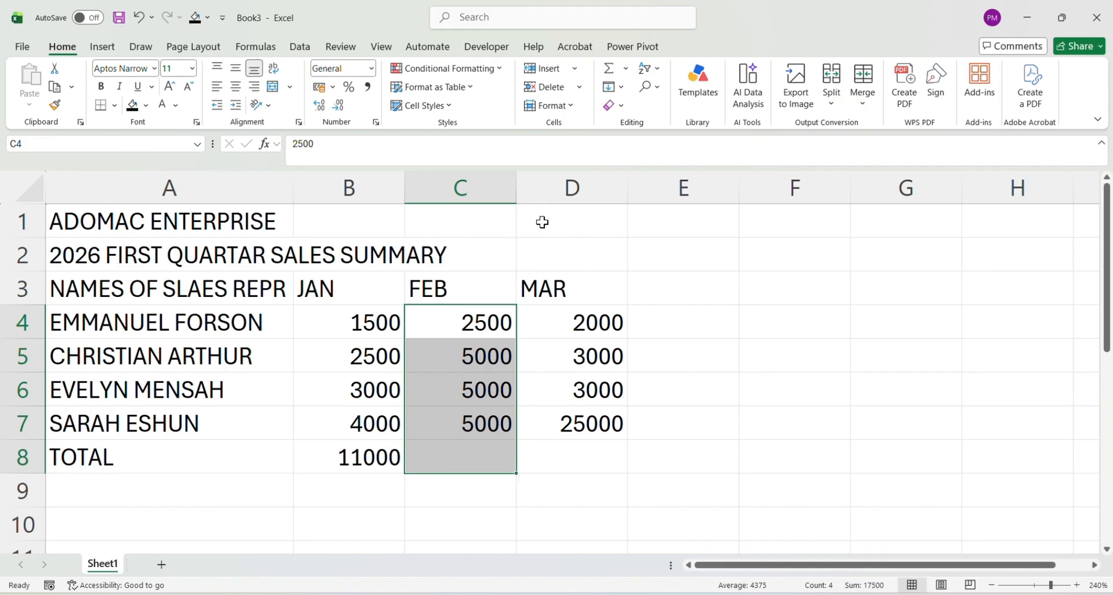
click(611, 65)
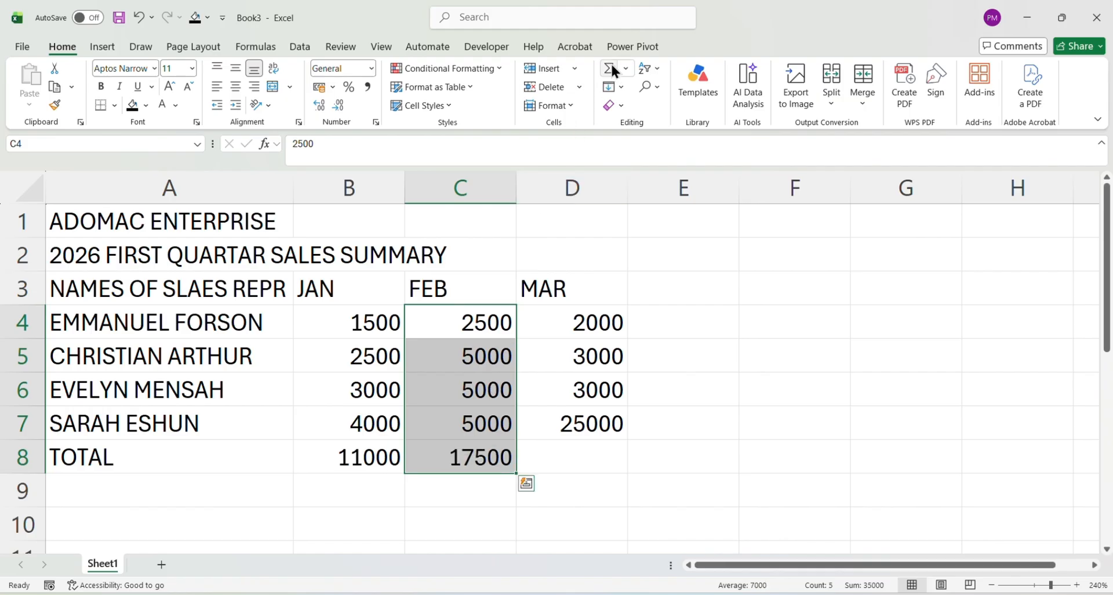
Step: Fill the FEB total formula from C8 across to D8 to total the MAR sales
click(572, 456)
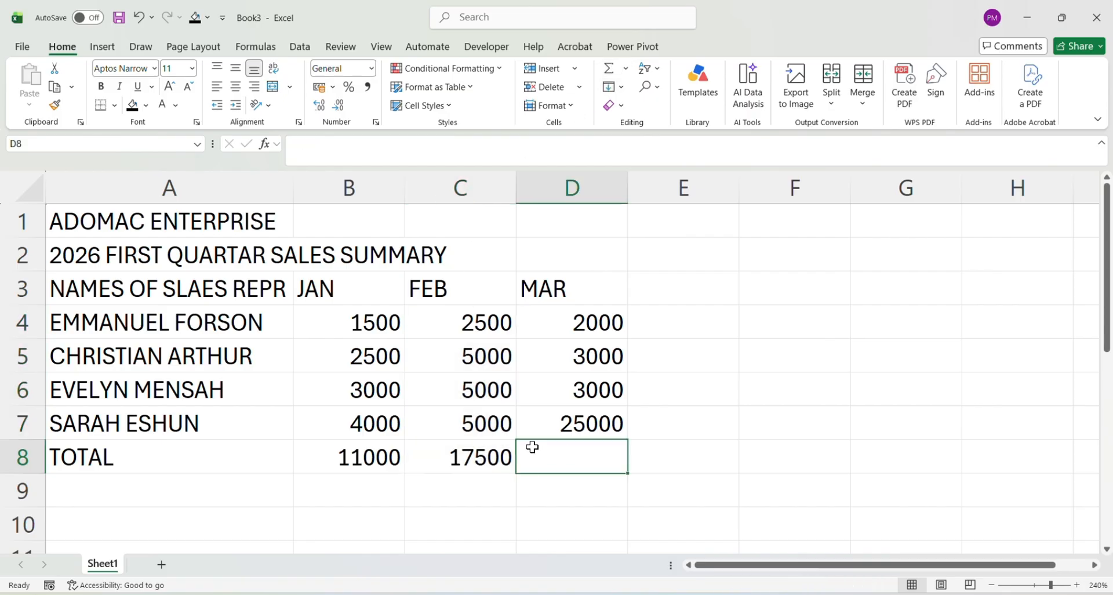
click(498, 457)
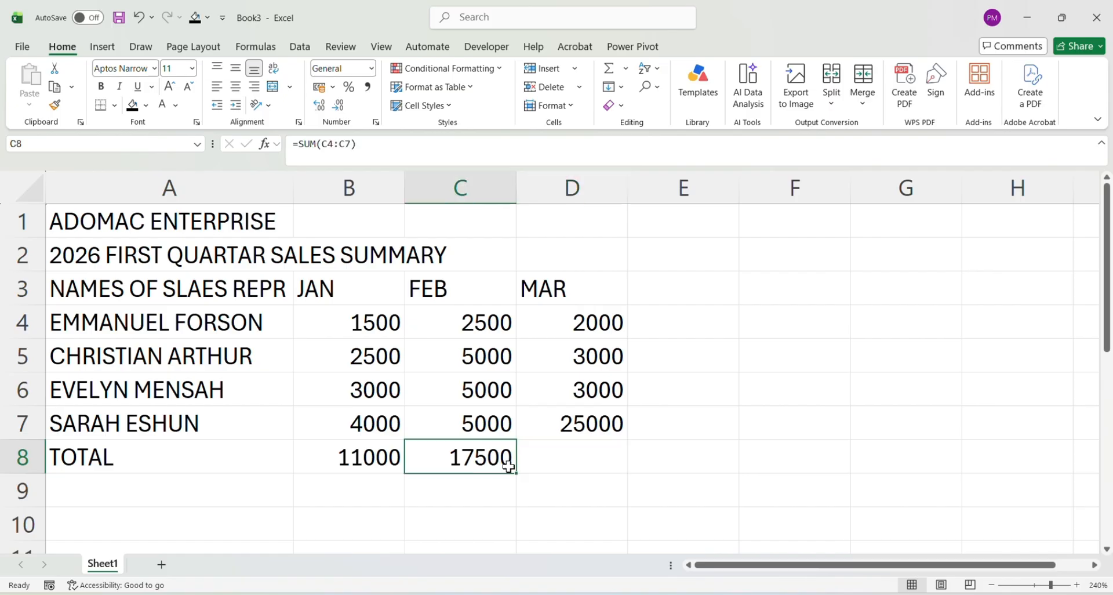
drag(516, 472, 588, 464)
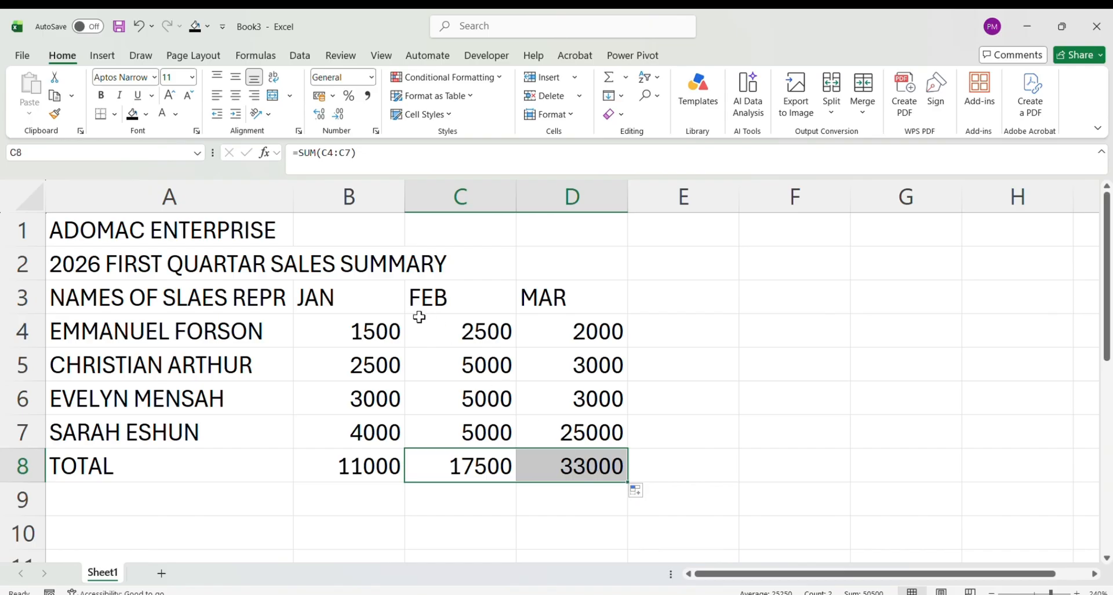
Step: Apply the comma number style to the sales figures and totals in B4:D8
click(373, 329)
drag(373, 330, 560, 458)
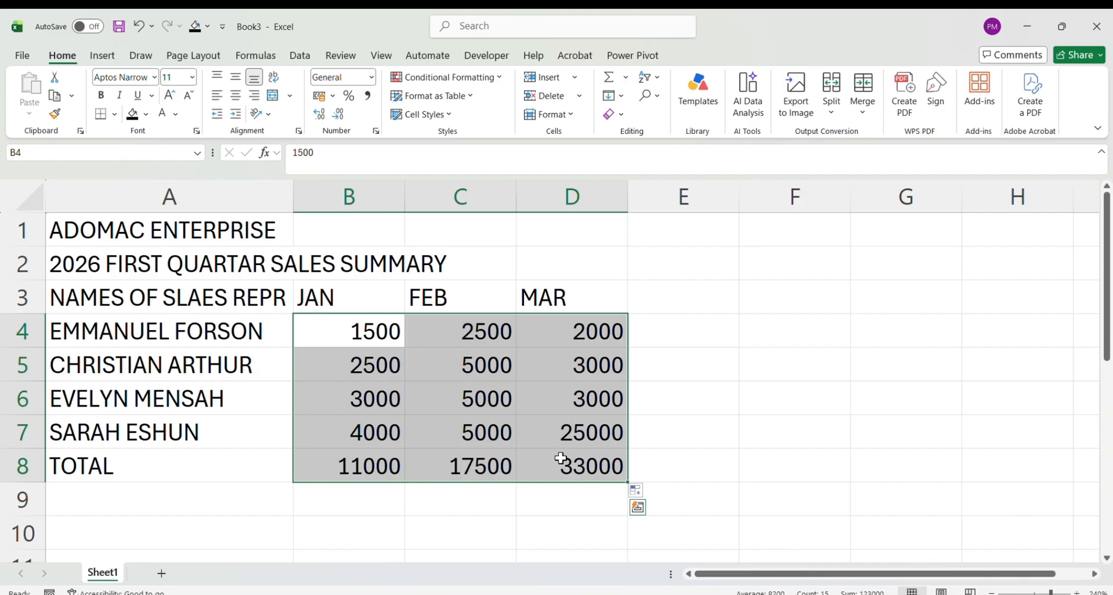
click(464, 434)
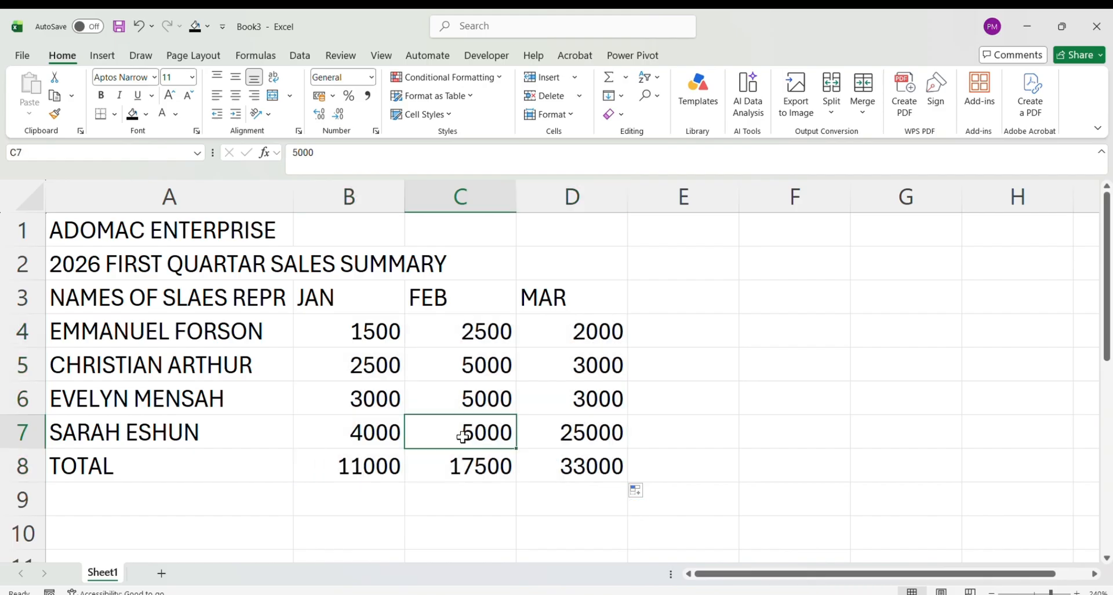
click(354, 331)
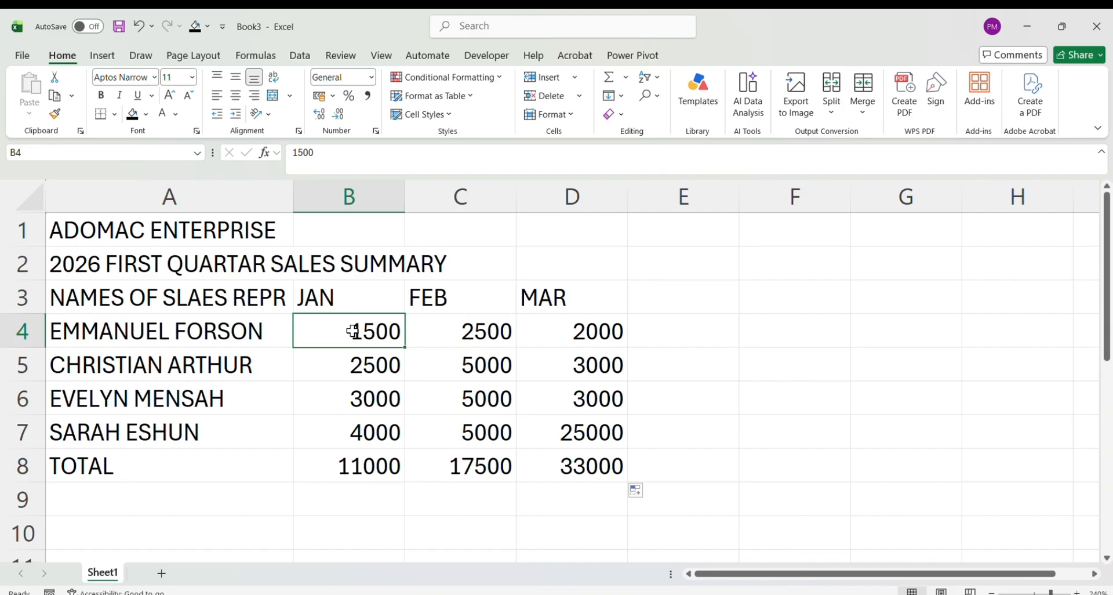
drag(360, 329, 542, 465)
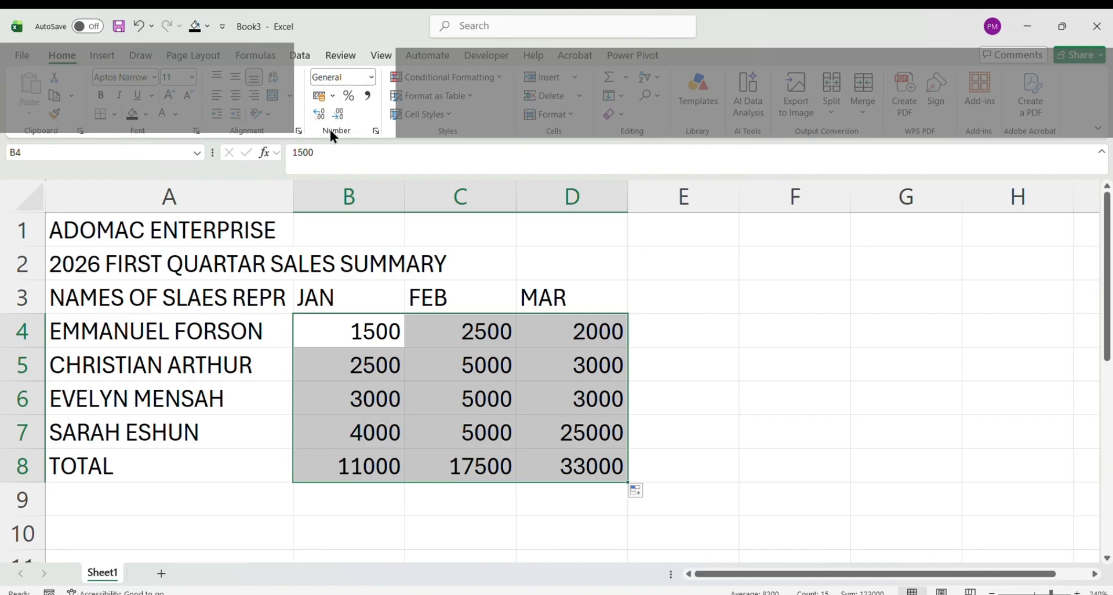
click(367, 95)
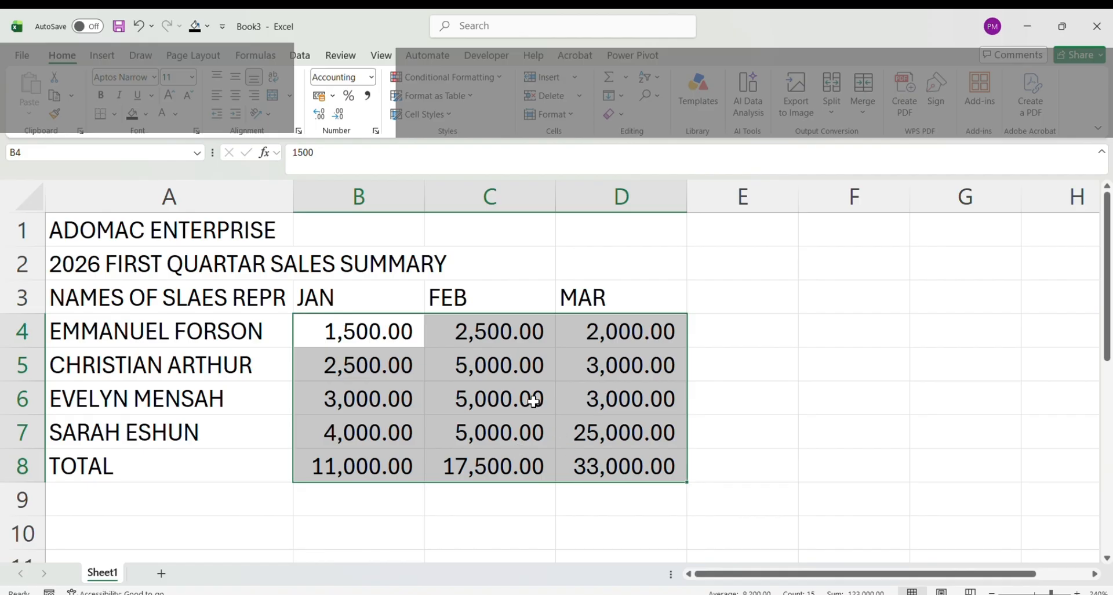
Step: Try showing B4:D8 with zero and with three decimal places, and return the figures to two decimals
click(339, 115)
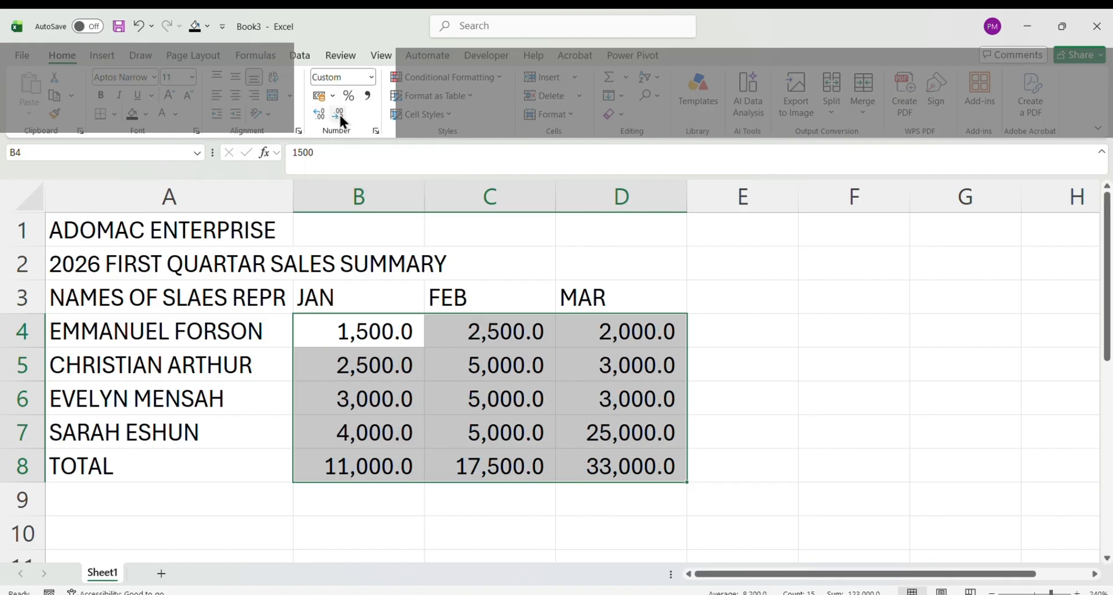
click(340, 115)
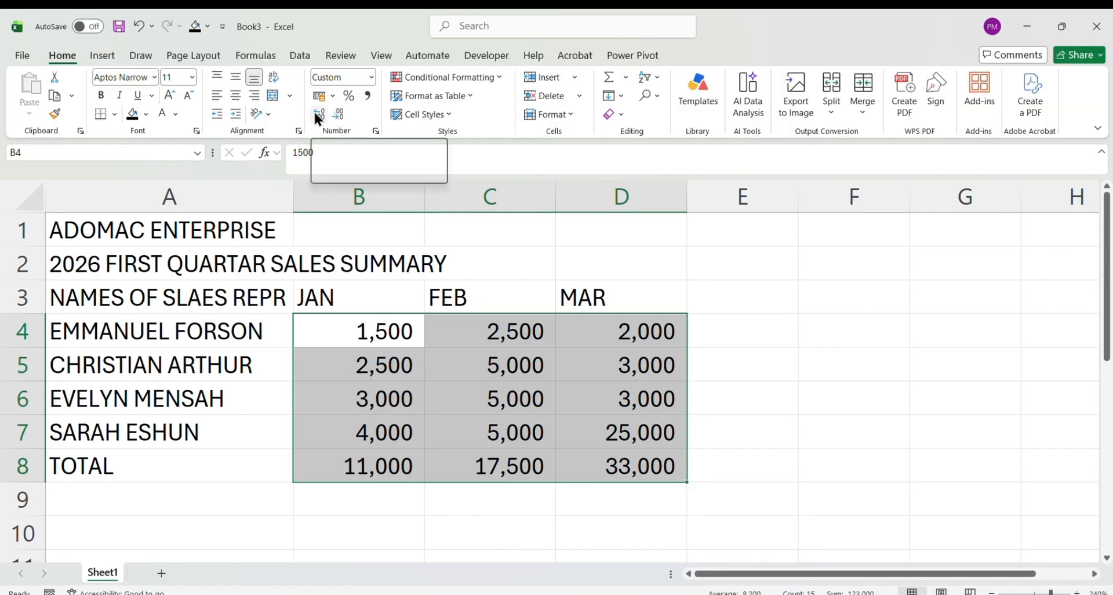
click(315, 114)
click(315, 115)
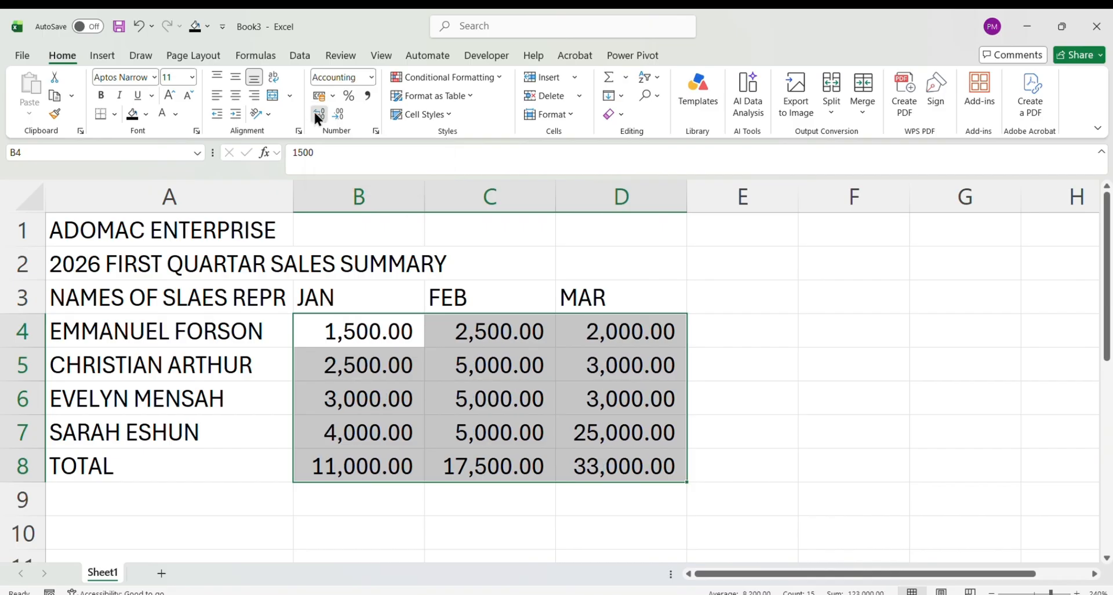
click(314, 112)
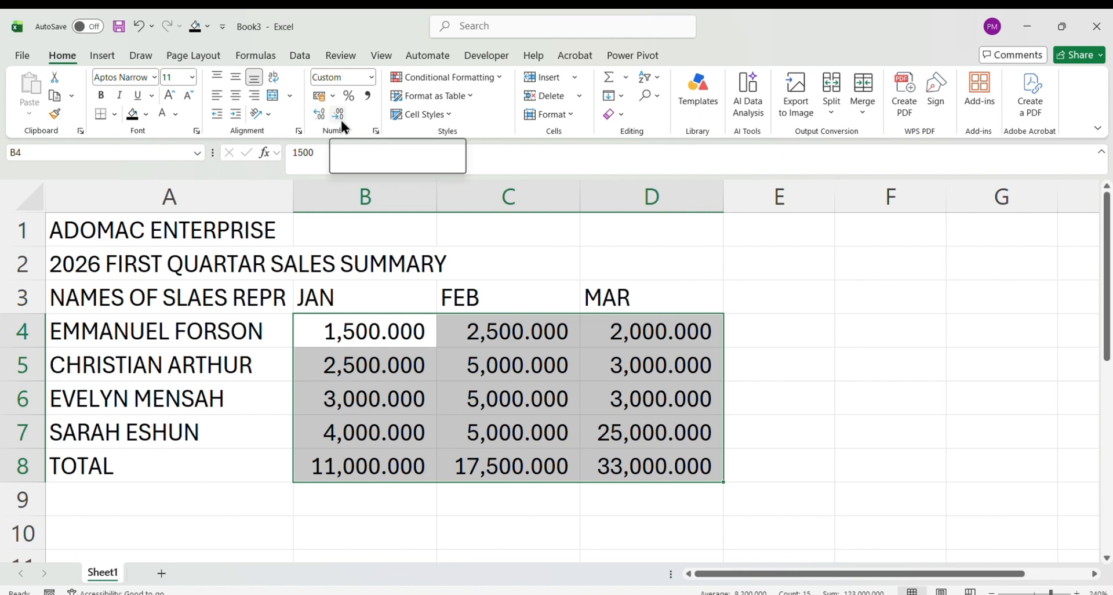
click(341, 120)
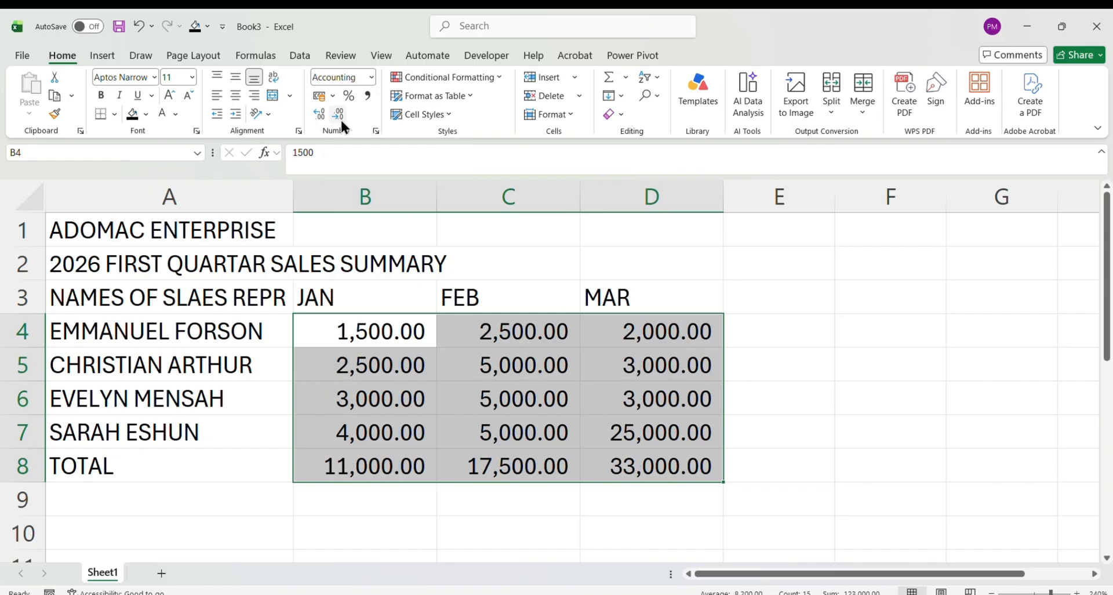
Step: Try the $ English (United States) accounting format on the figures in B4:D8
click(333, 96)
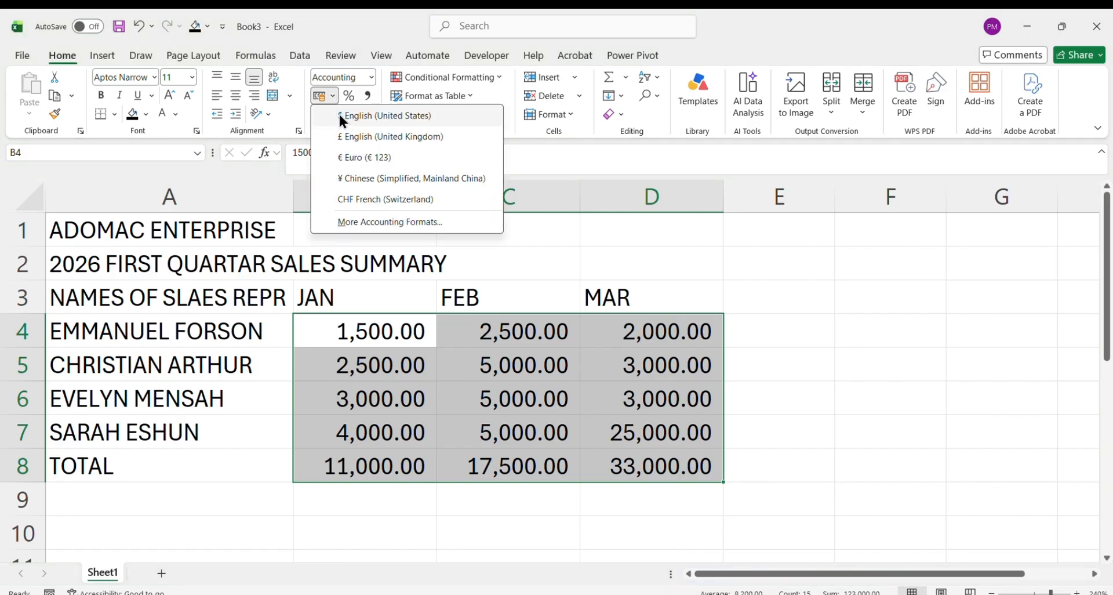
click(614, 168)
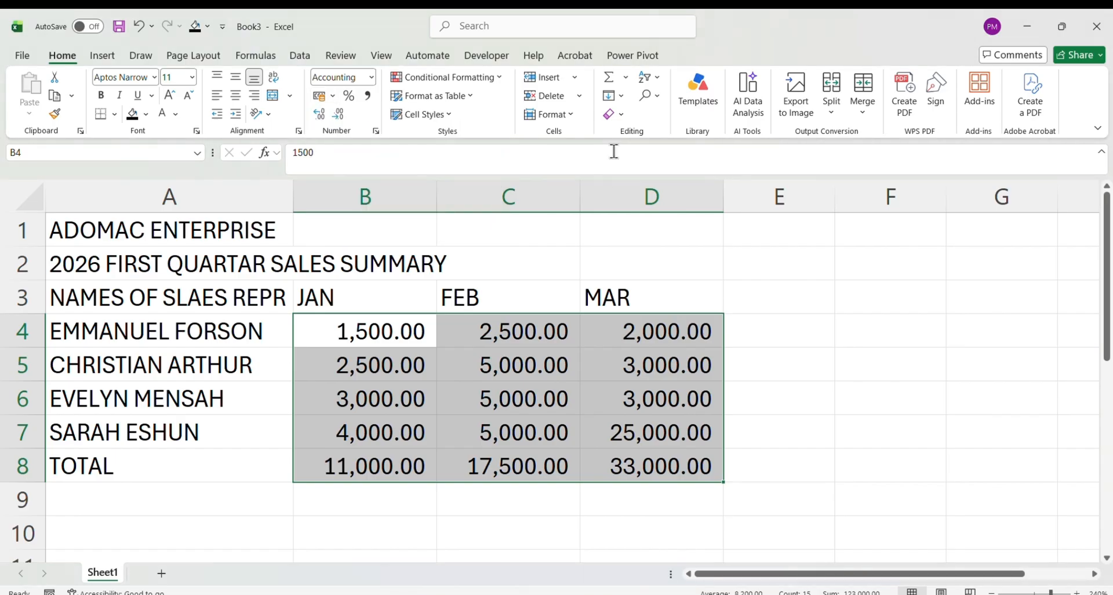
click(333, 96)
click(351, 114)
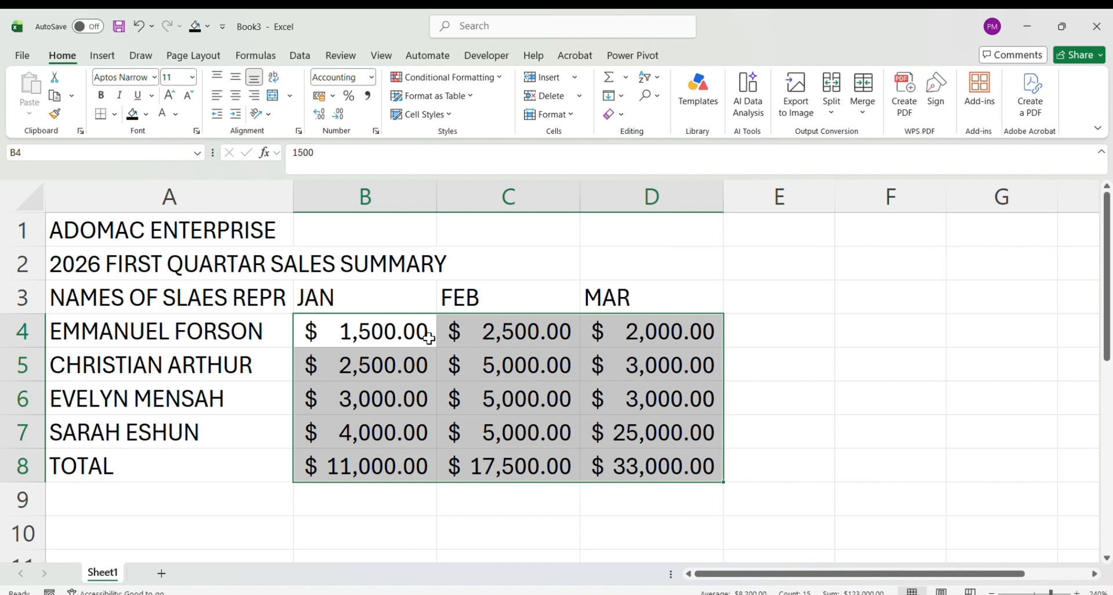
Step: Try the Accounting format with the GH₵ symbol on B4:D8, and undo both currency formats
click(334, 96)
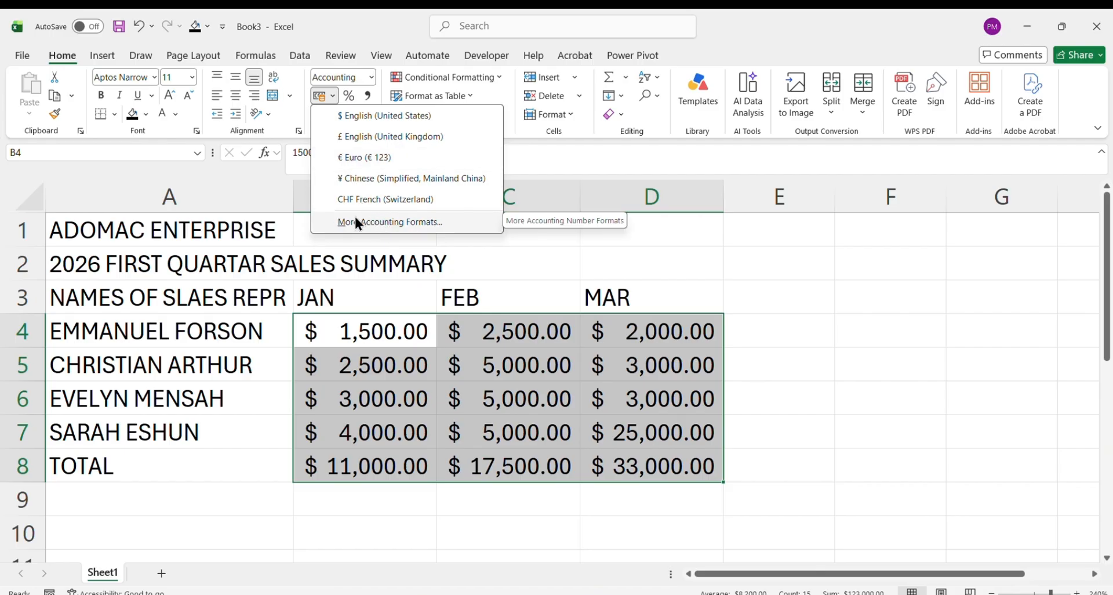
click(396, 227)
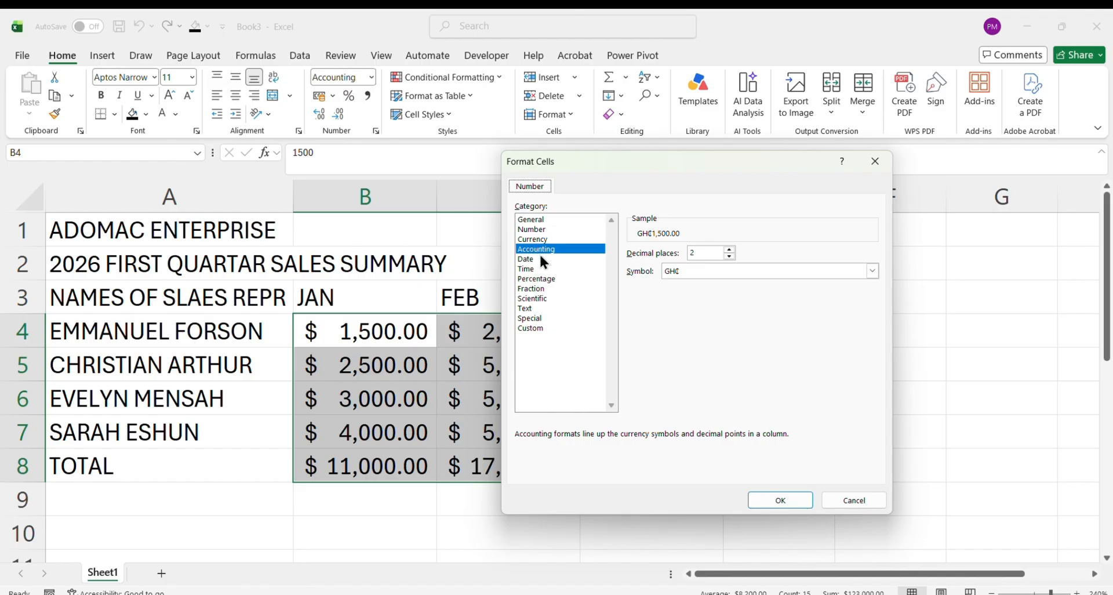
click(873, 271)
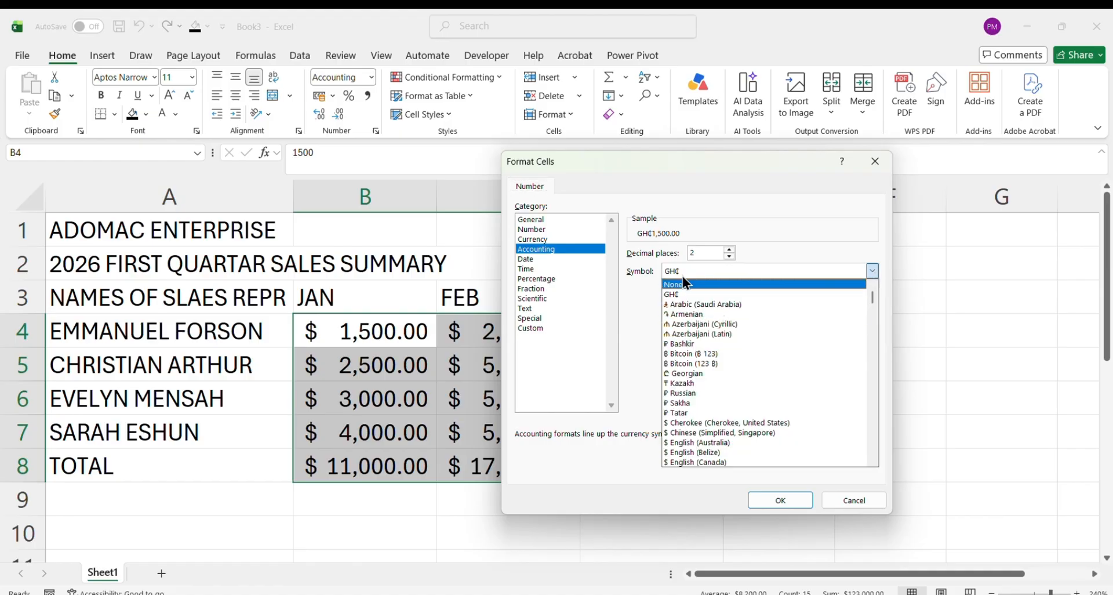
click(677, 294)
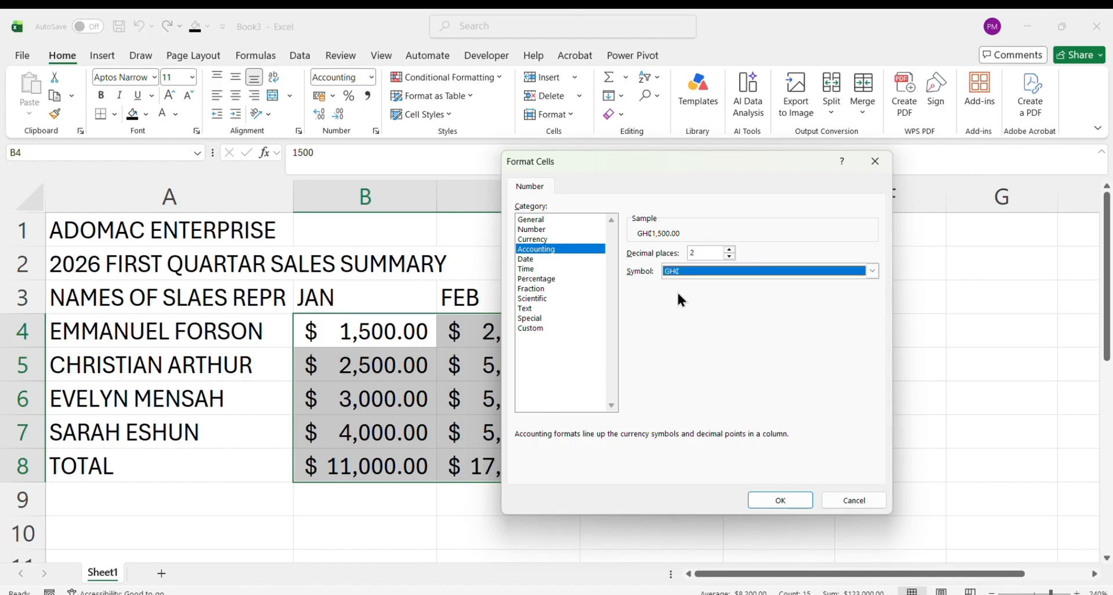
click(781, 499)
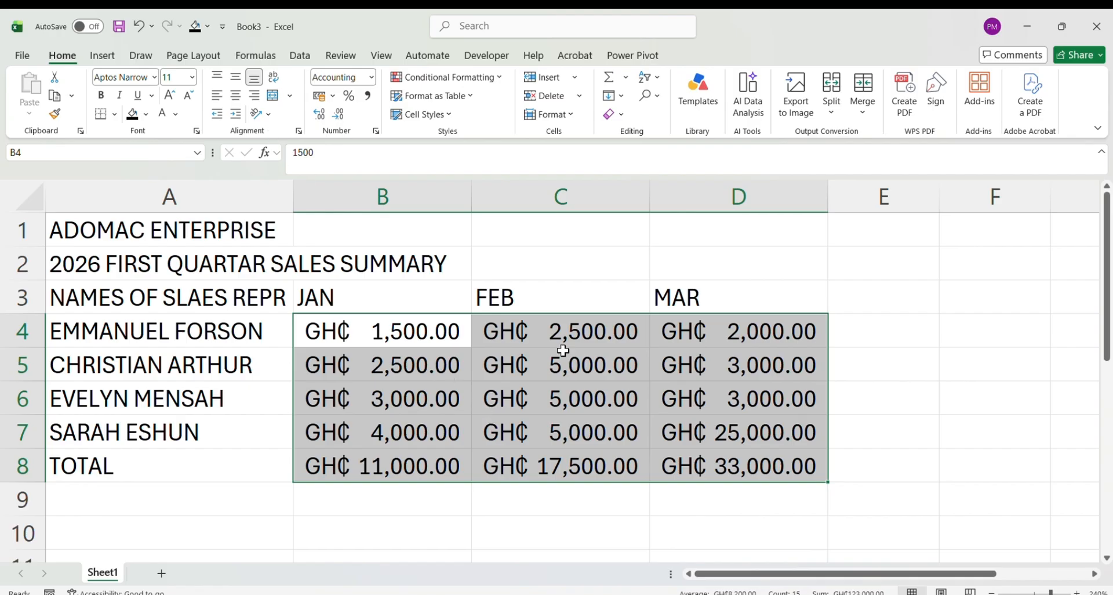
click(140, 31)
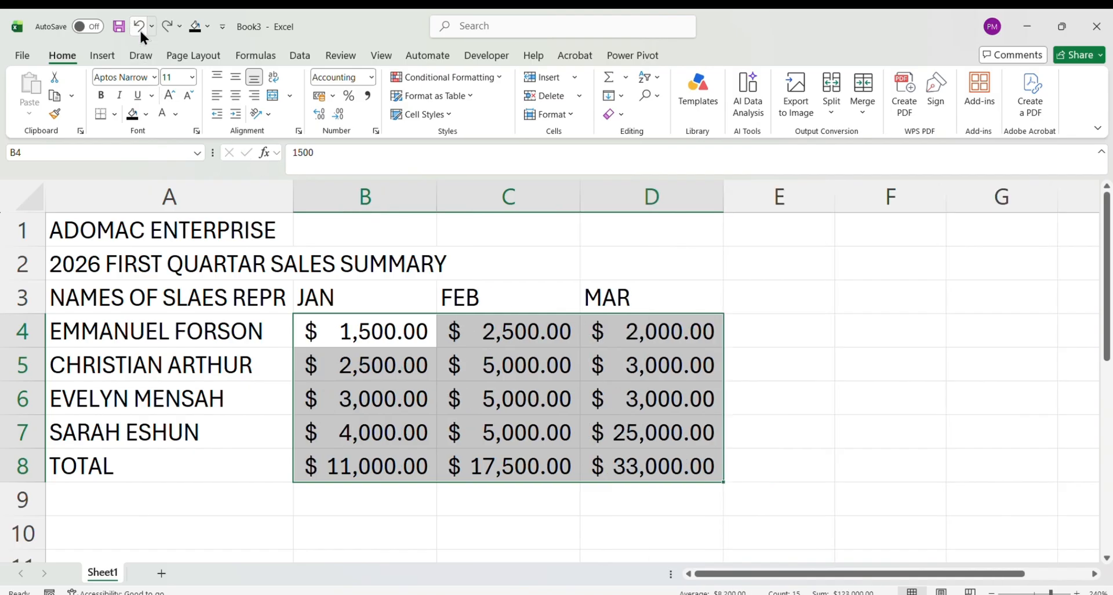
click(140, 30)
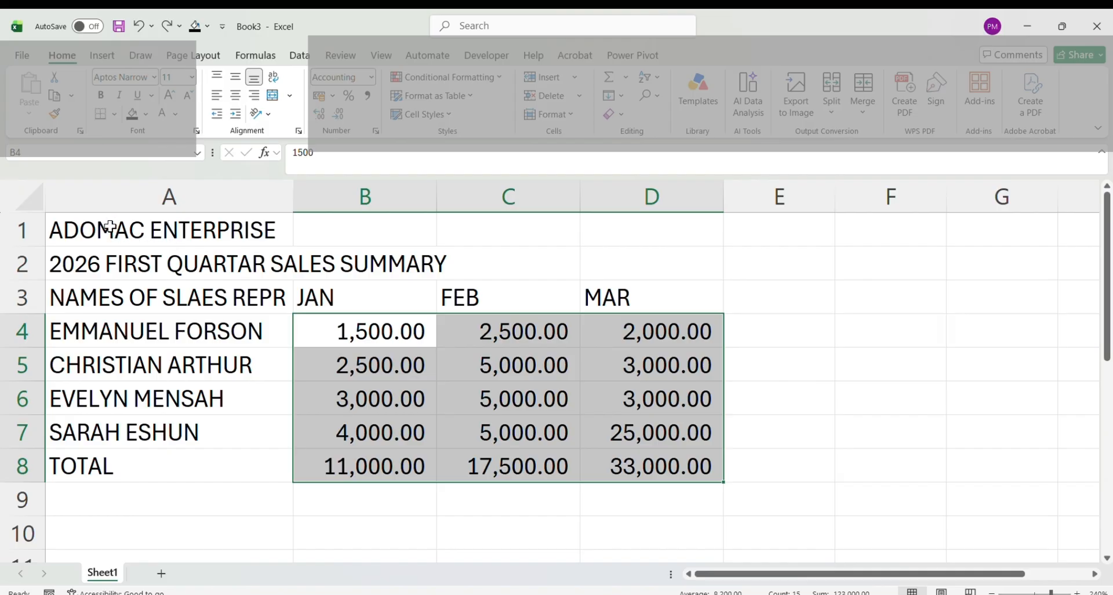
Step: Merge and center the ADOMAC ENTERPRISE title across A1:D1
drag(111, 224, 603, 230)
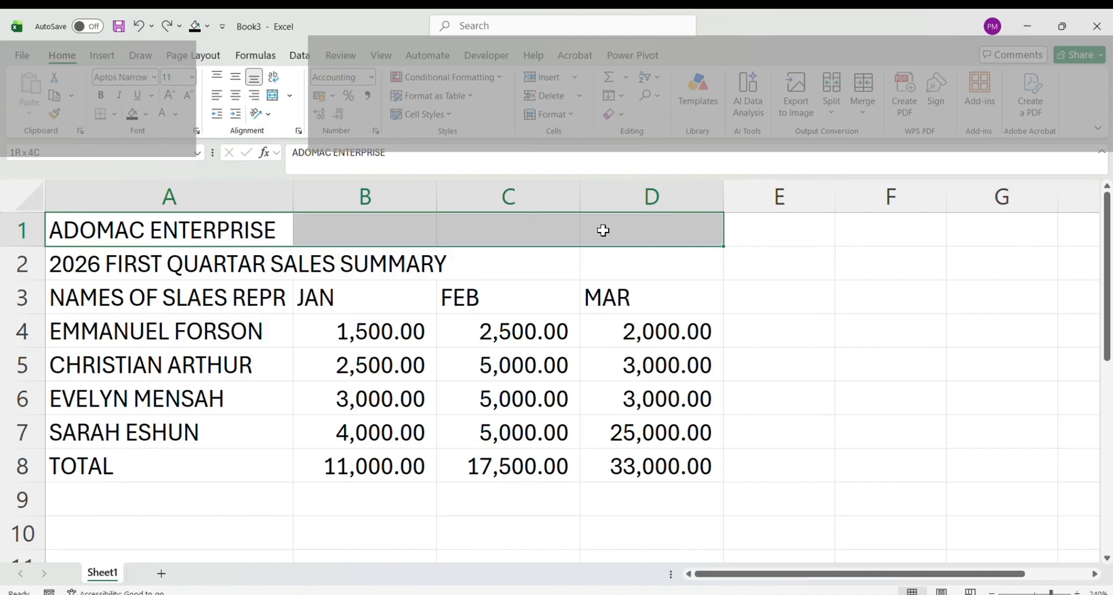
drag(602, 230, 603, 230)
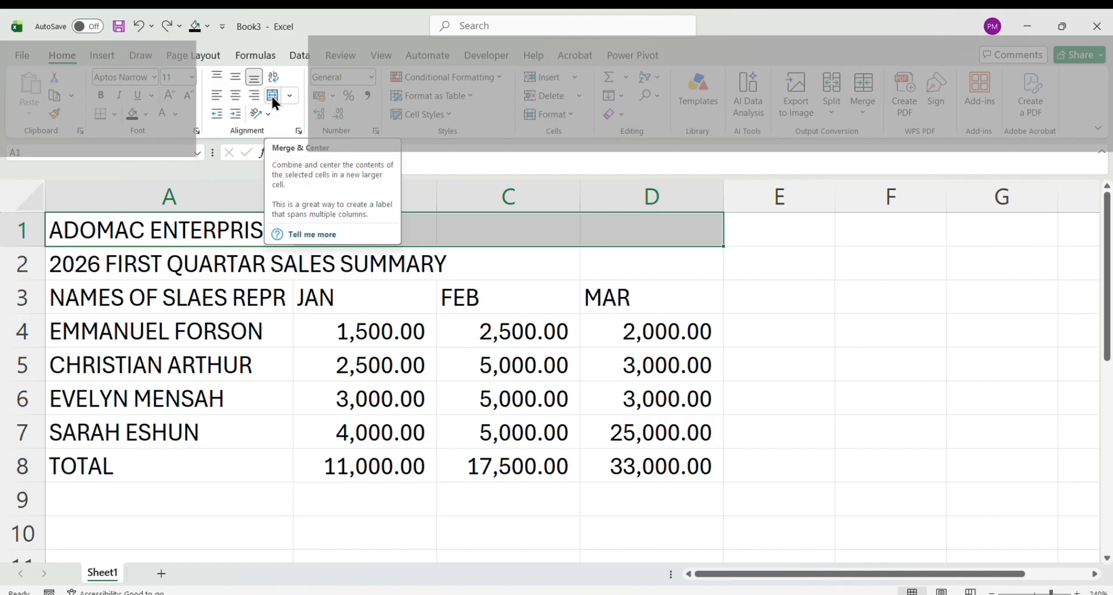
click(289, 95)
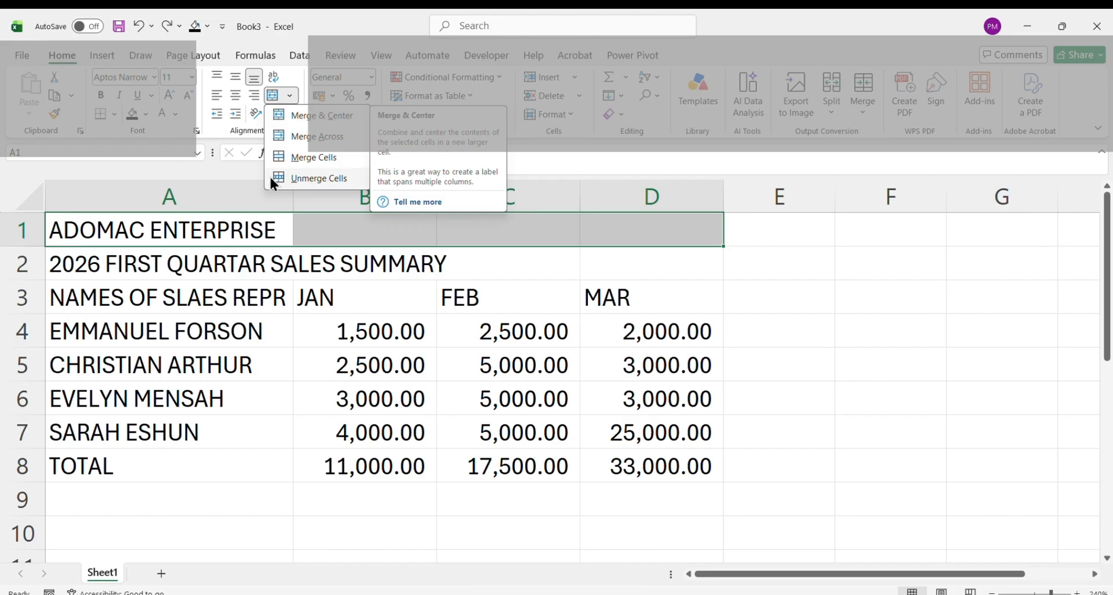
click(179, 231)
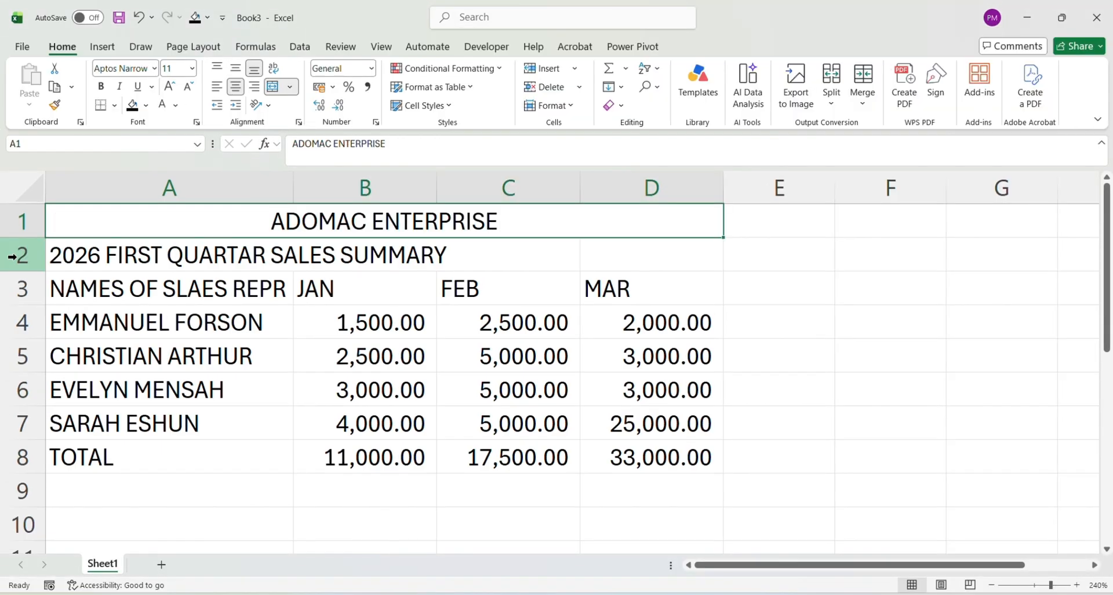
Step: Increase the height of row 1 to about 31.80 and align the title to the middle vertically
drag(32, 246, 37, 278)
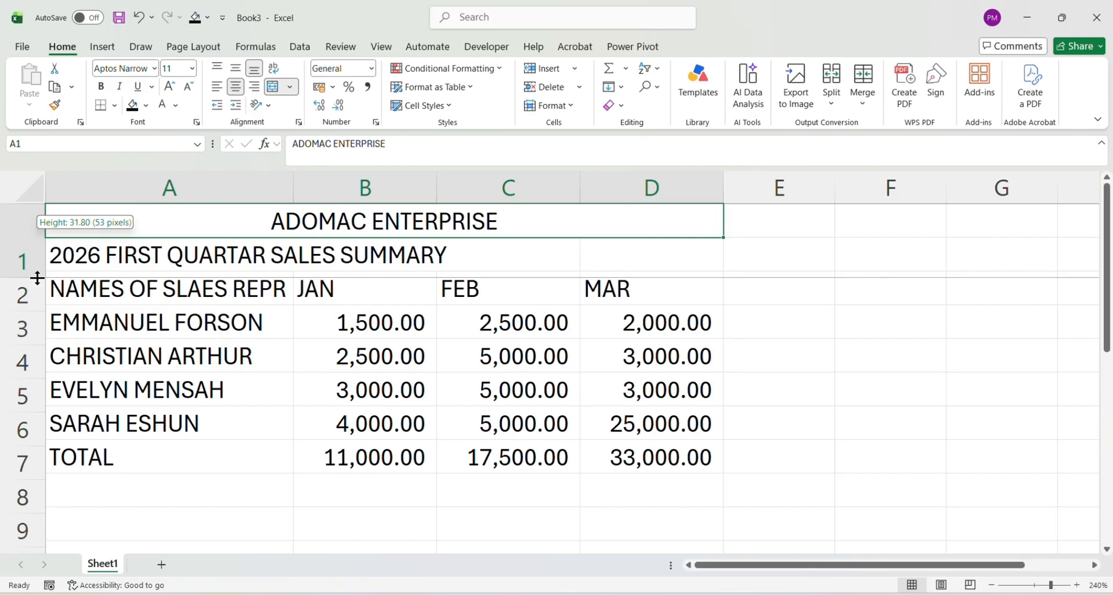
drag(37, 278, 37, 278)
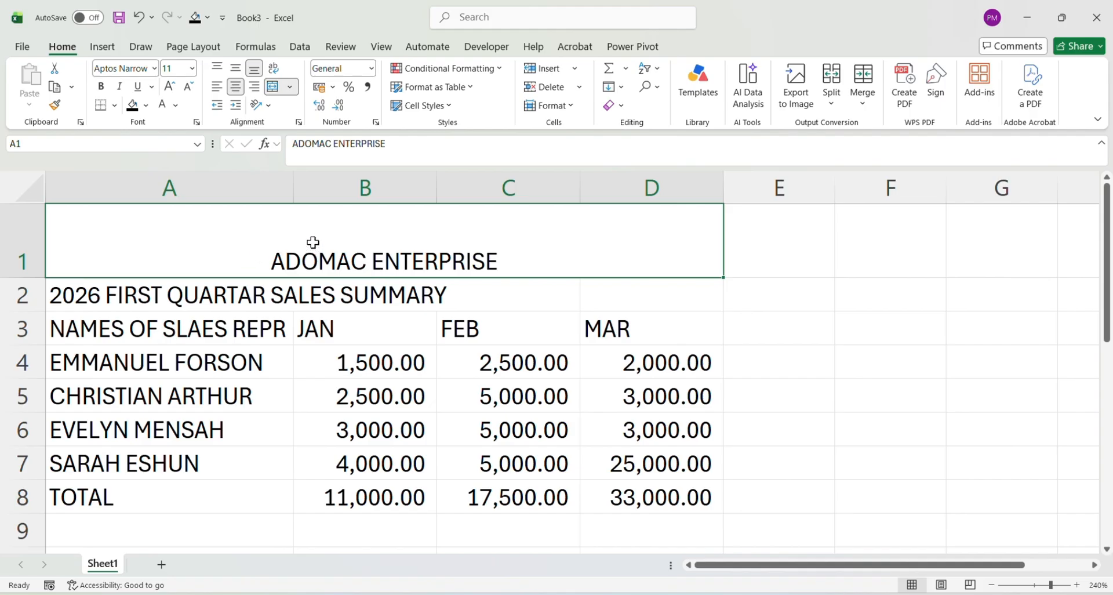
click(238, 69)
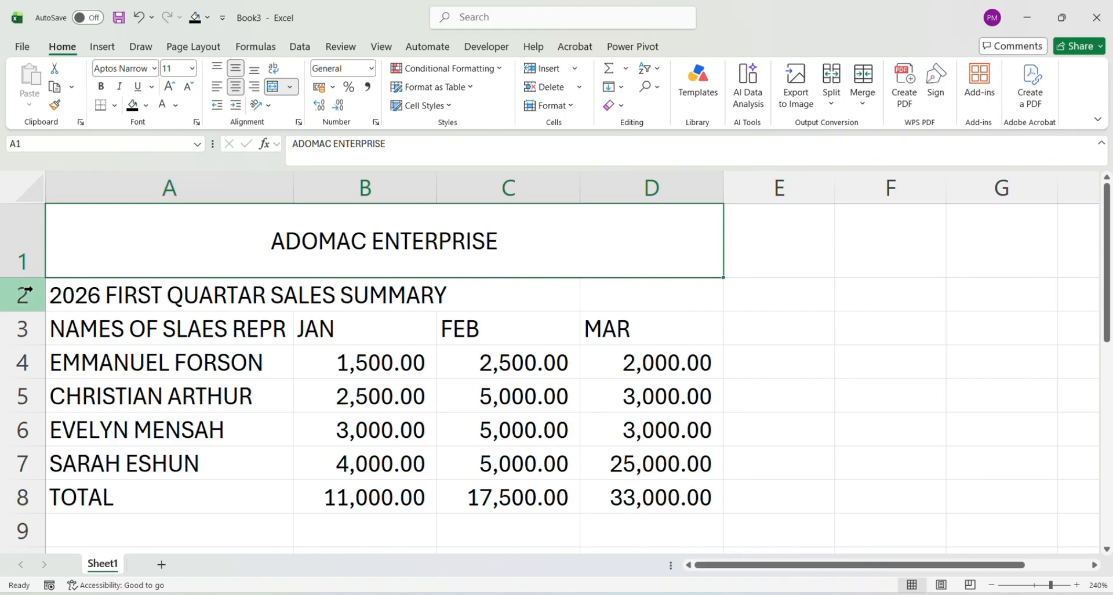
Step: Reduce the height of row 1 so it stays slightly taller than the other rows, and widen column A slightly
drag(25, 278, 37, 246)
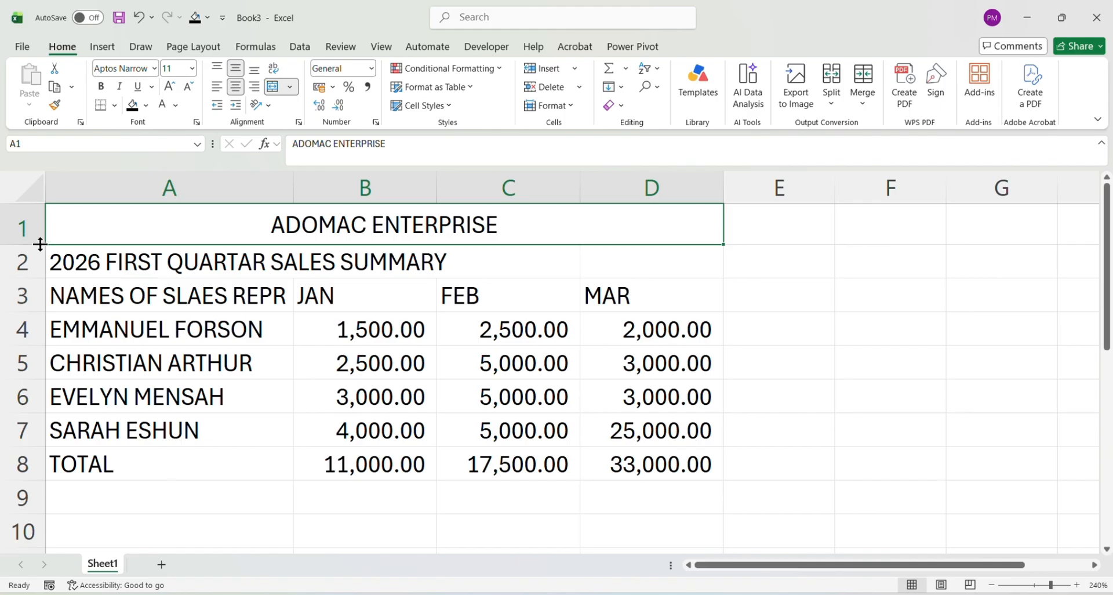
drag(293, 186, 321, 209)
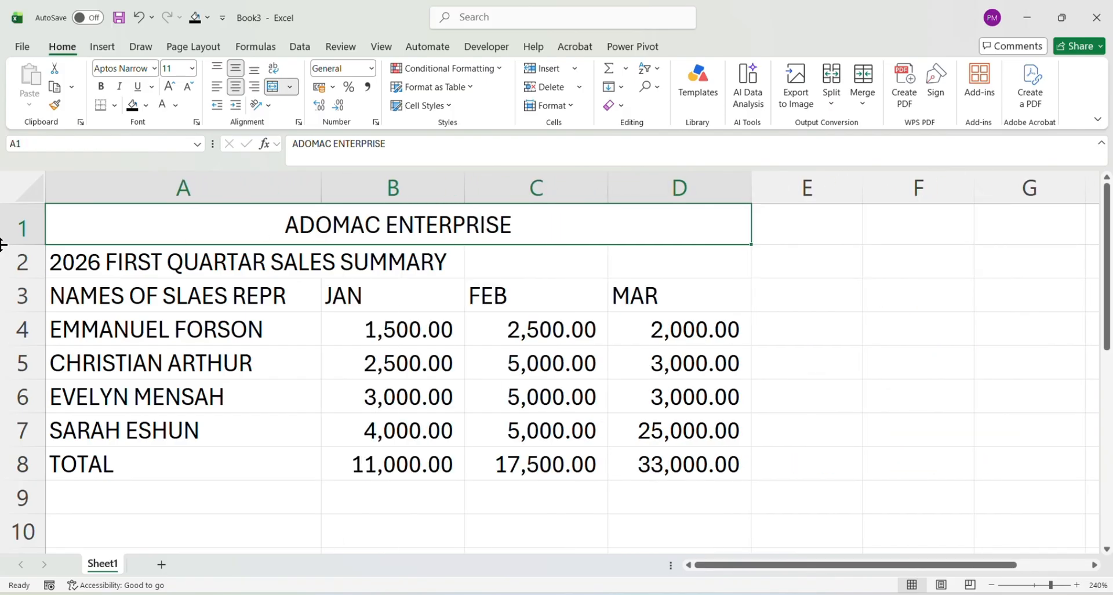
mouse_move(37, 245)
mouse_down()
mouse_move(30, 342)
mouse_move(54, 241)
mouse_up()
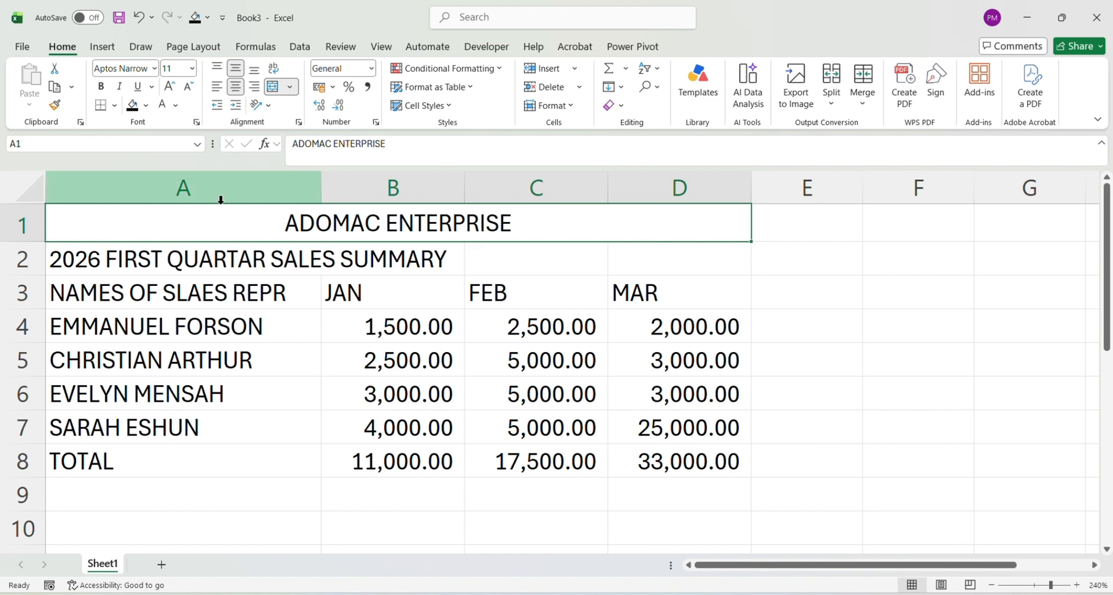
mouse_move(34, 244)
mouse_down()
mouse_move(30, 417)
mouse_move(37, 250)
mouse_up()
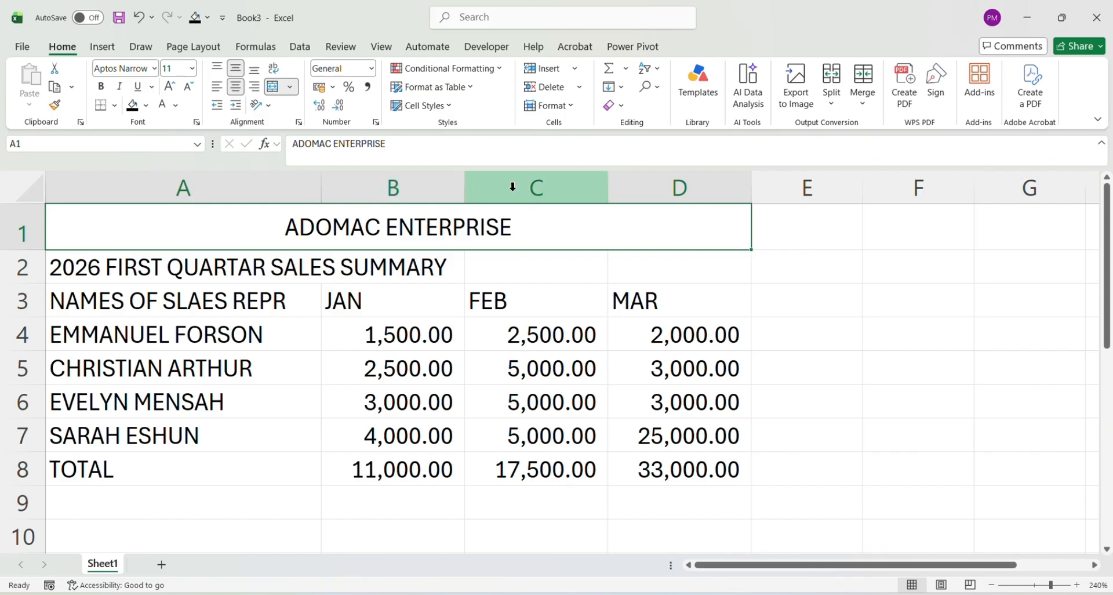
mouse_move(321, 187)
mouse_down()
mouse_move(455, 191)
mouse_move(299, 185)
mouse_up()
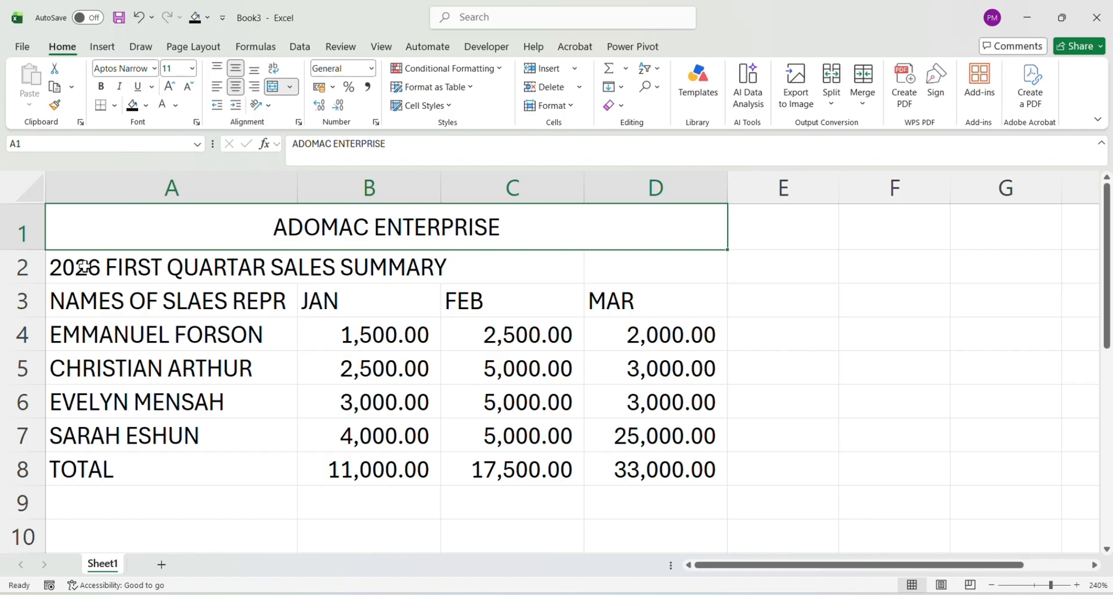
Step: Merge and center the sales summary subtitle across A2:D2
drag(65, 263, 607, 260)
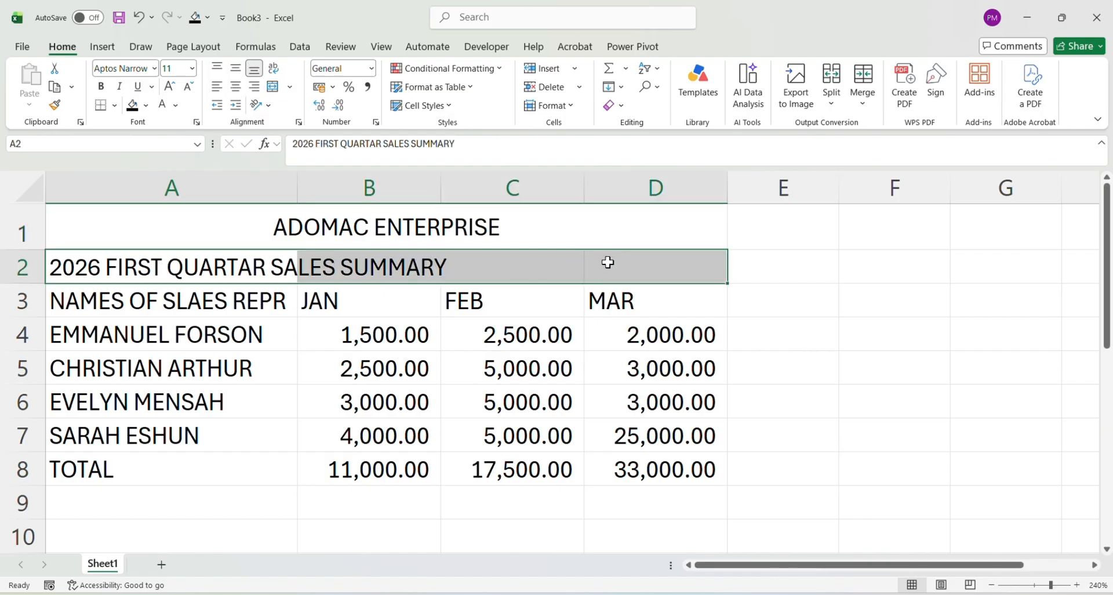
click(276, 89)
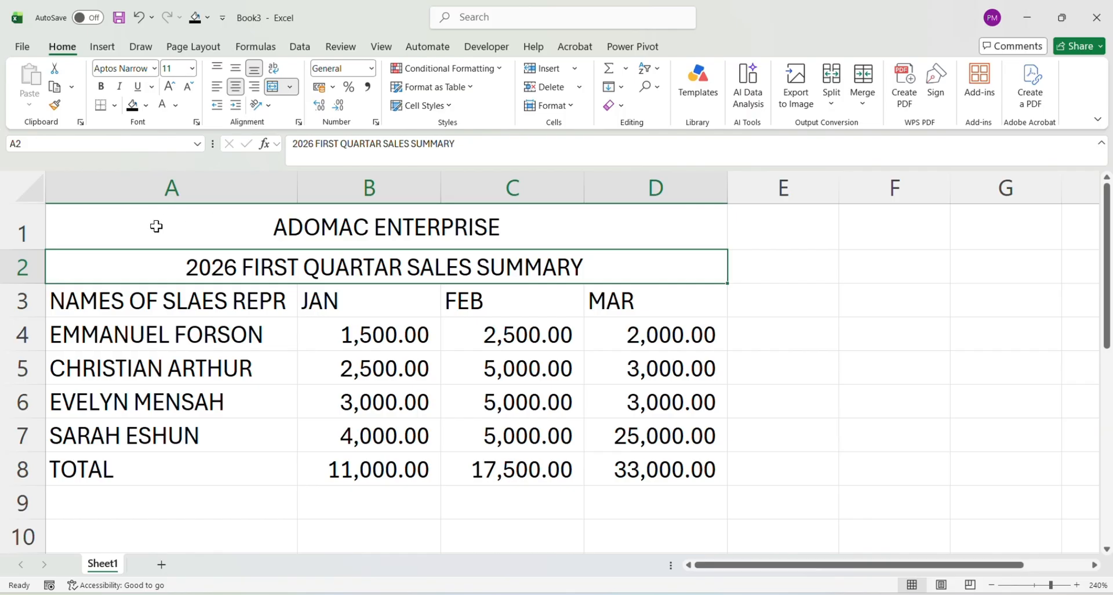
Step: Fill the merged title in row 1 and the total row A8:D8 with dark orange
click(134, 224)
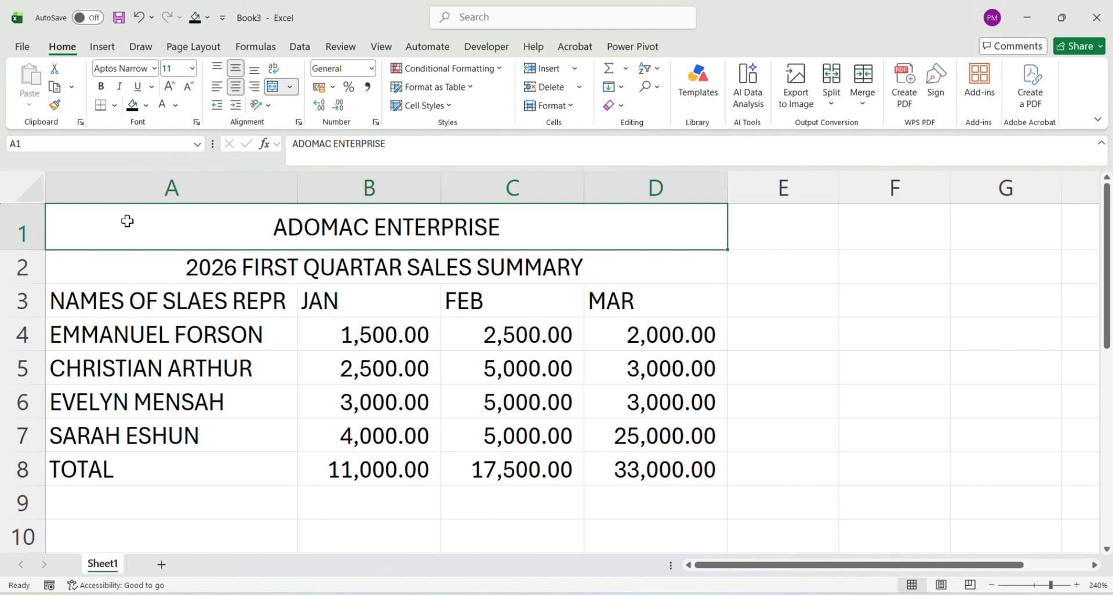
click(147, 106)
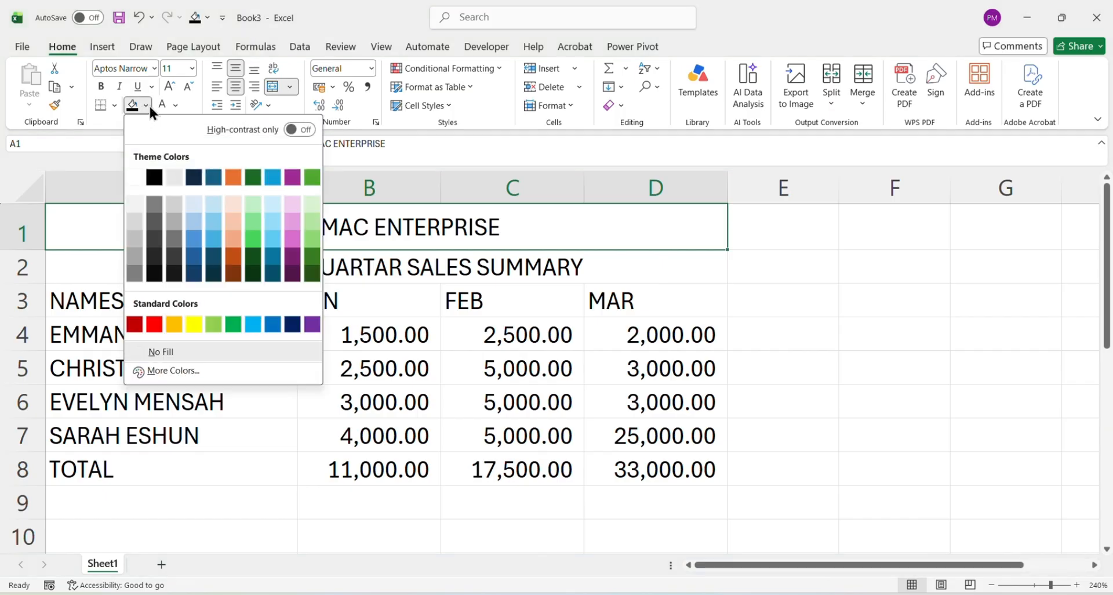
click(236, 255)
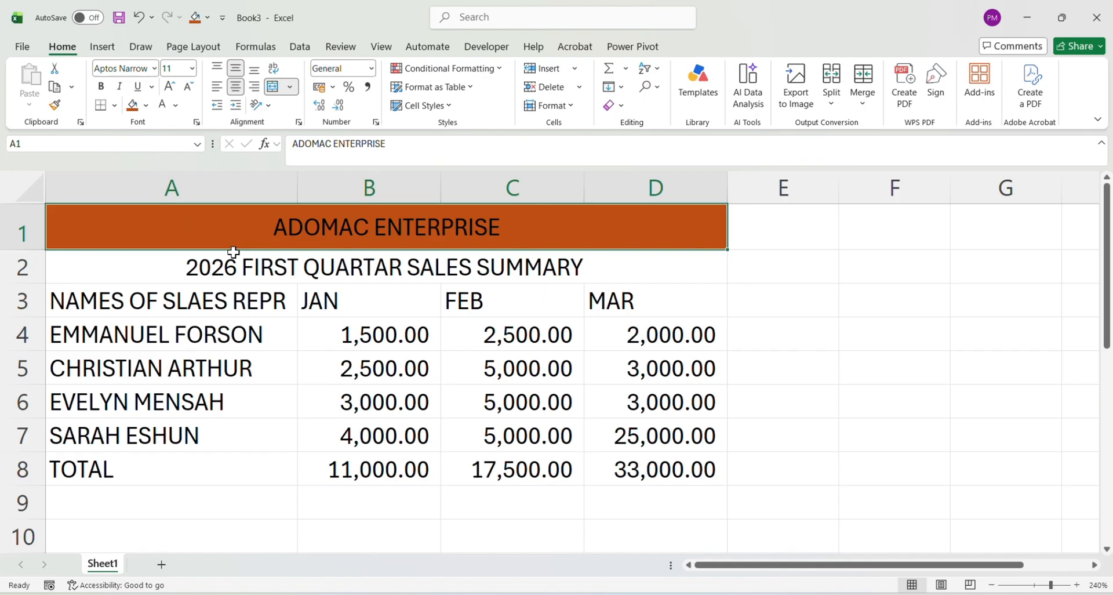
click(98, 462)
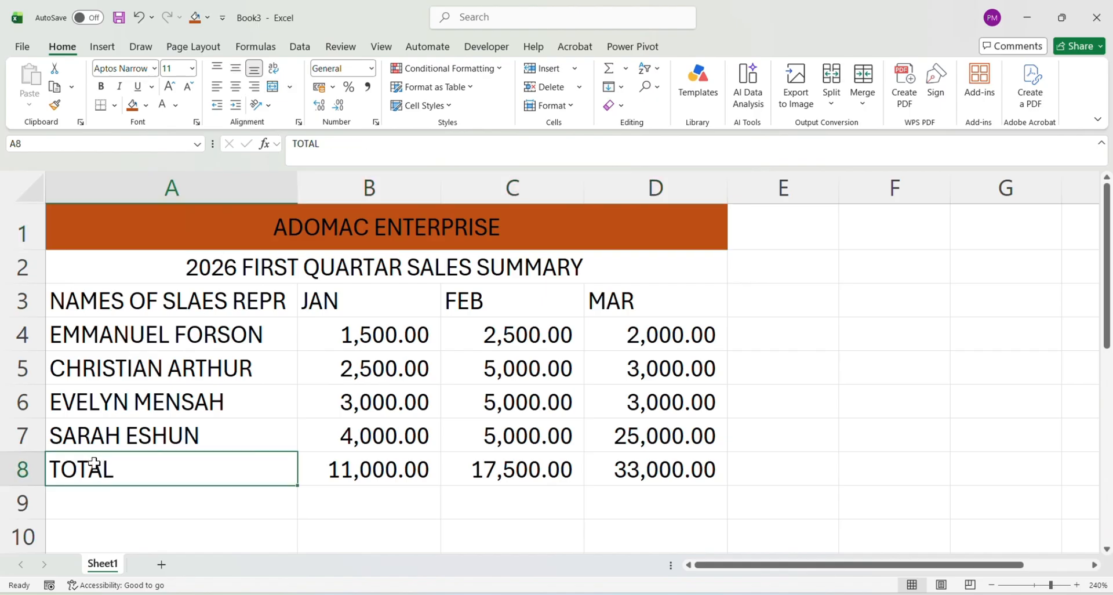
drag(291, 473, 604, 474)
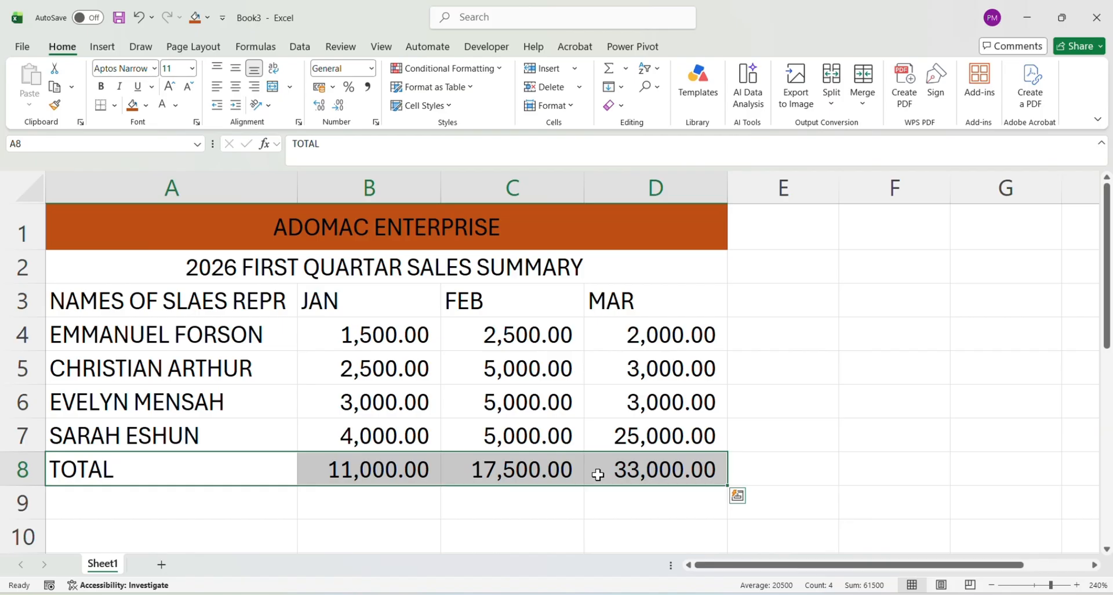
click(133, 105)
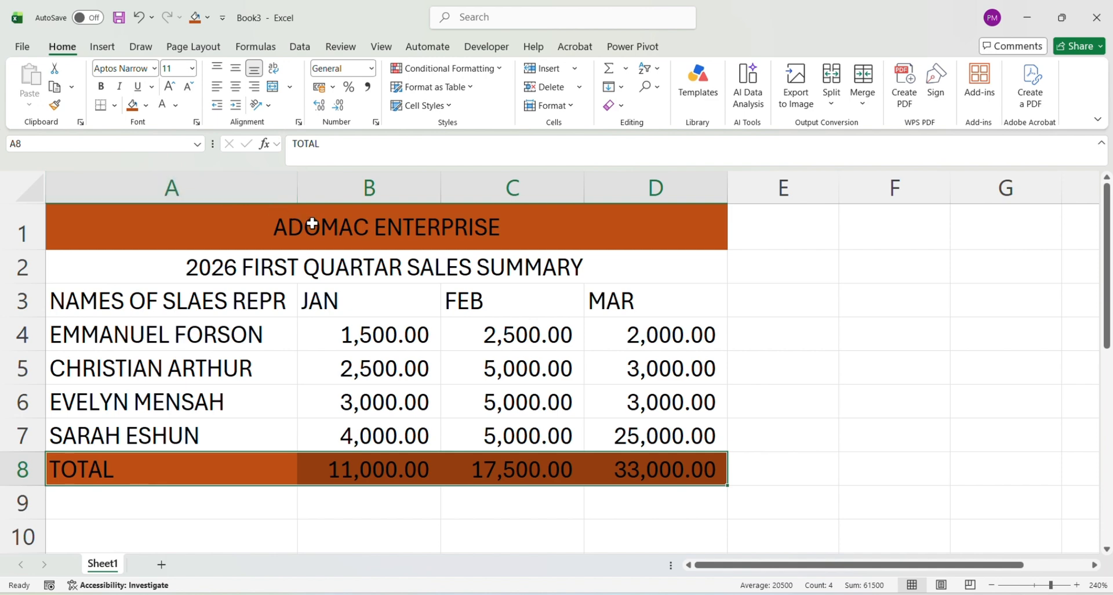
Step: Set the font color of the row 1 title and the total row A8:D8 to white
click(341, 230)
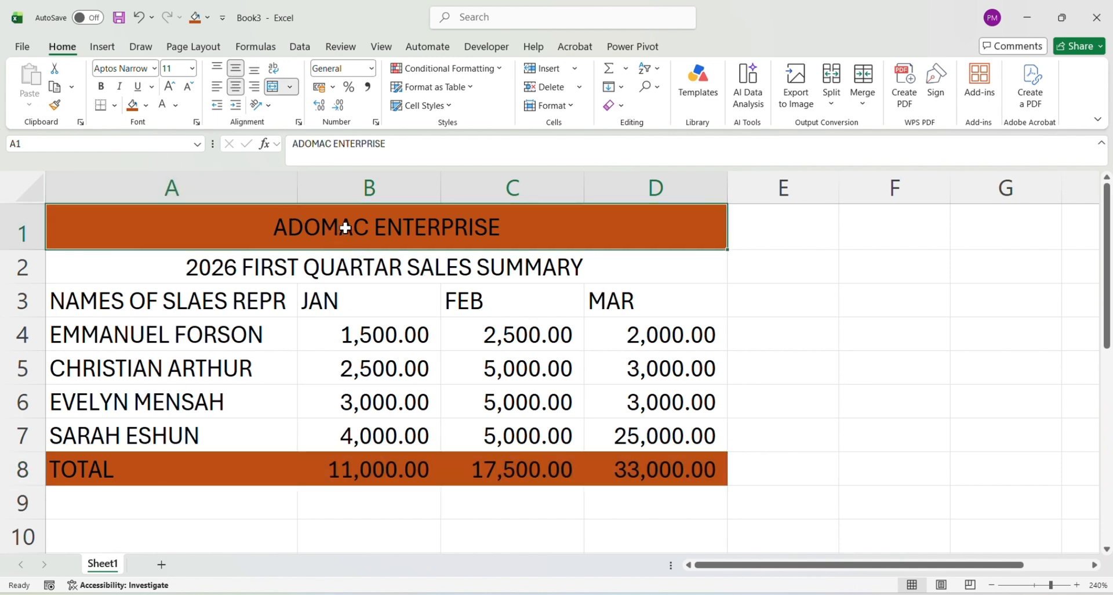
click(176, 104)
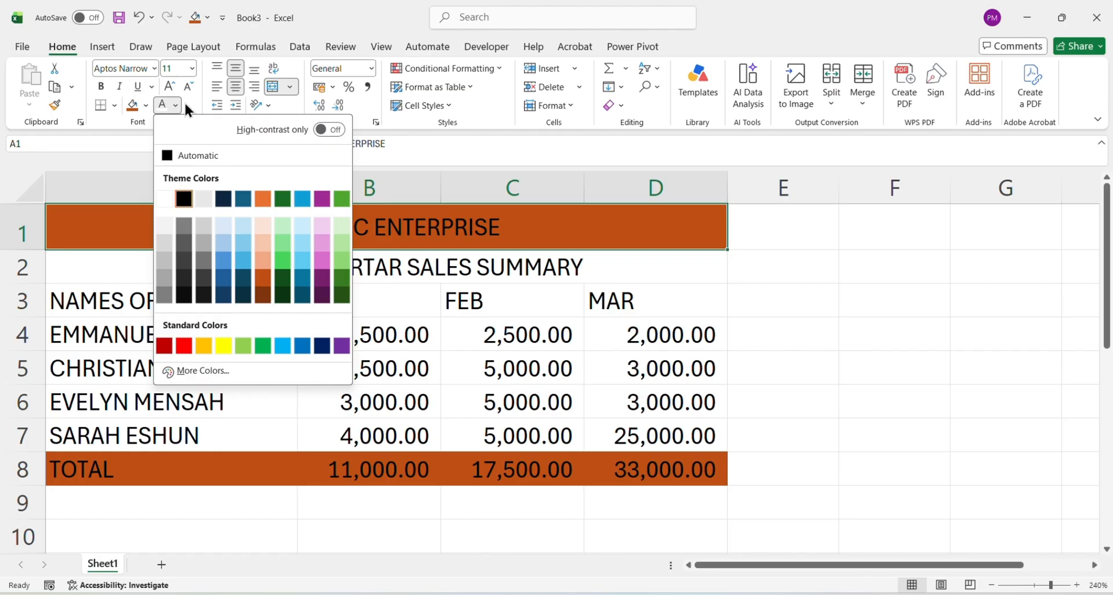
click(184, 101)
click(177, 105)
click(160, 199)
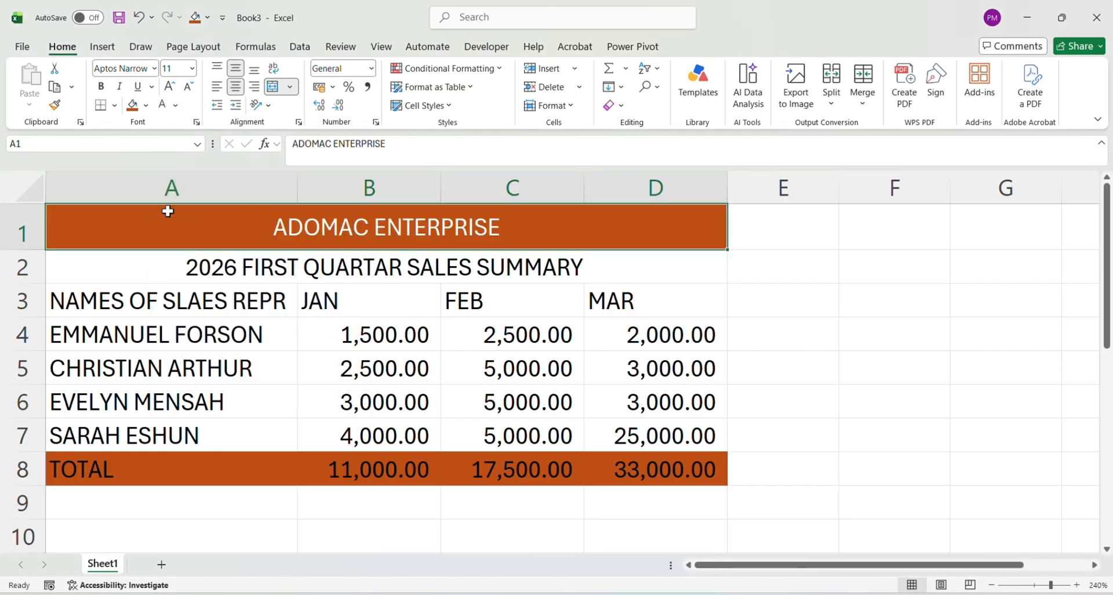
click(239, 465)
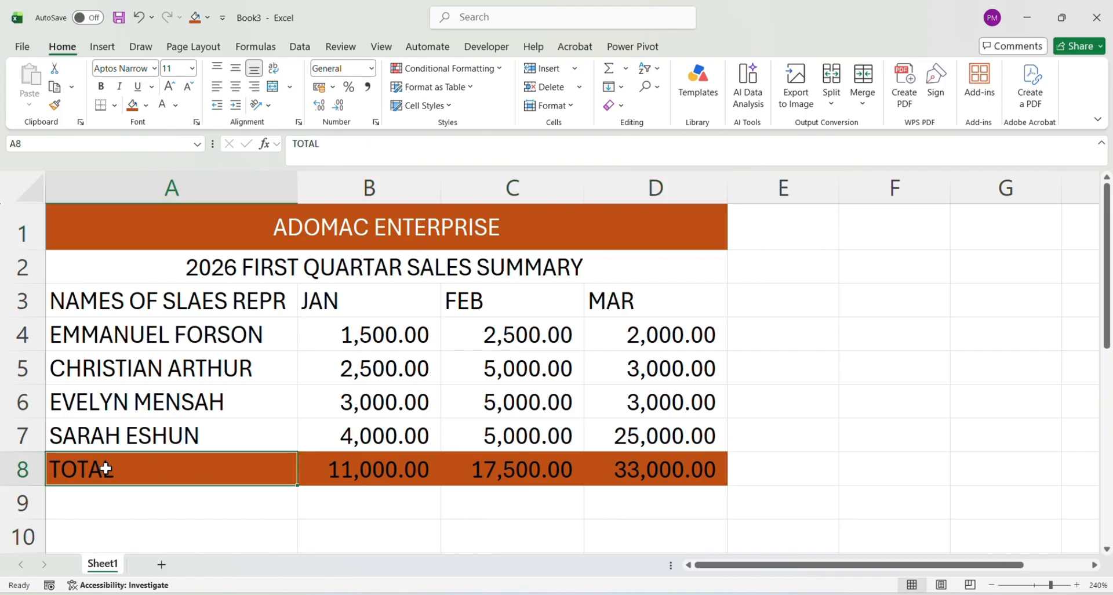
drag(274, 467, 614, 481)
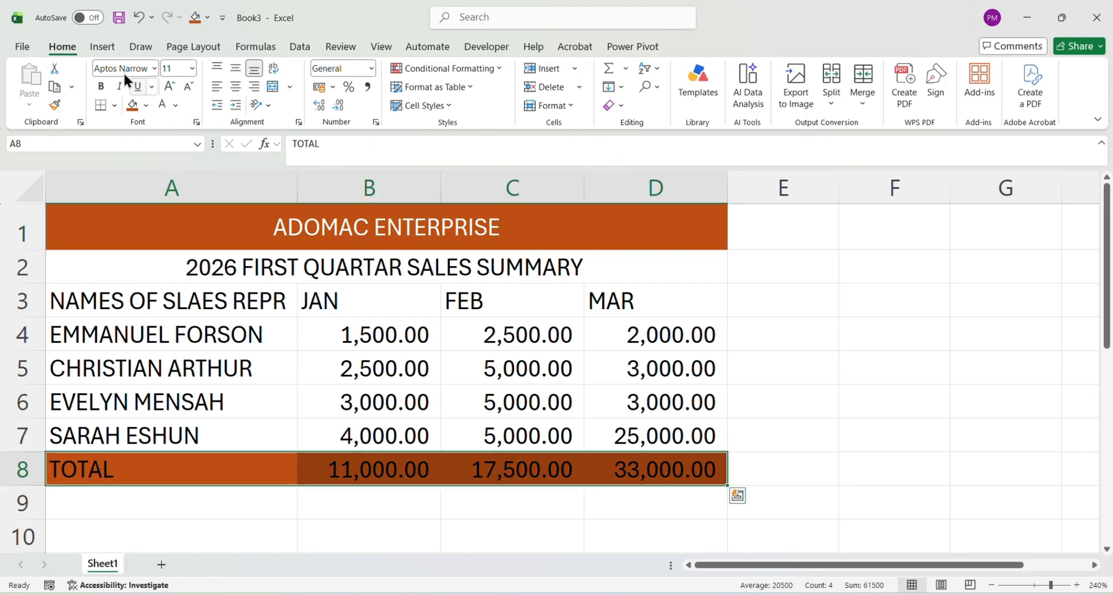
click(176, 105)
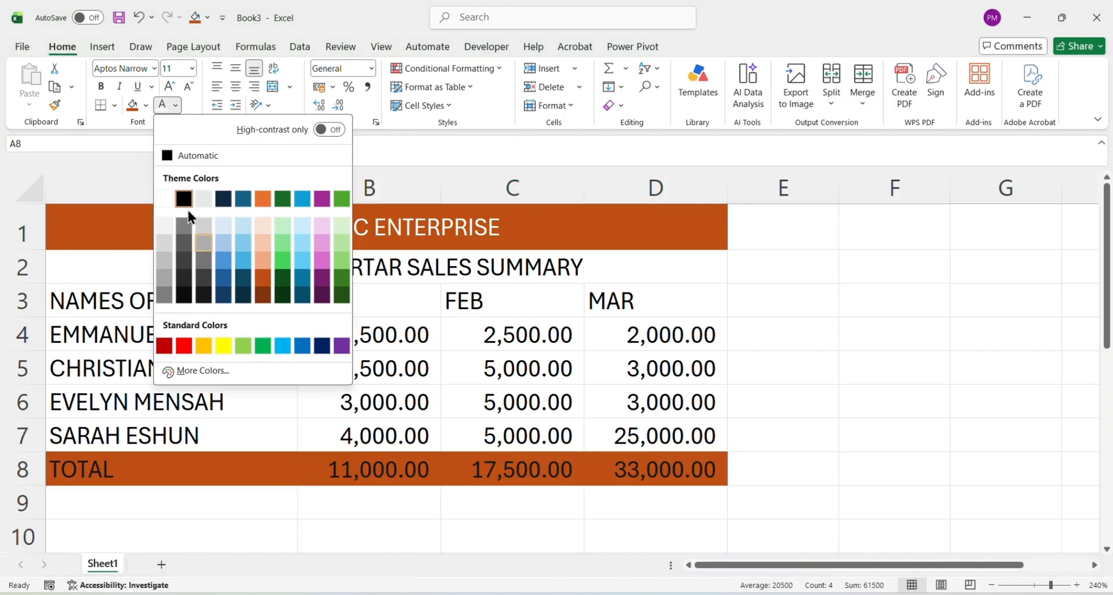
click(168, 200)
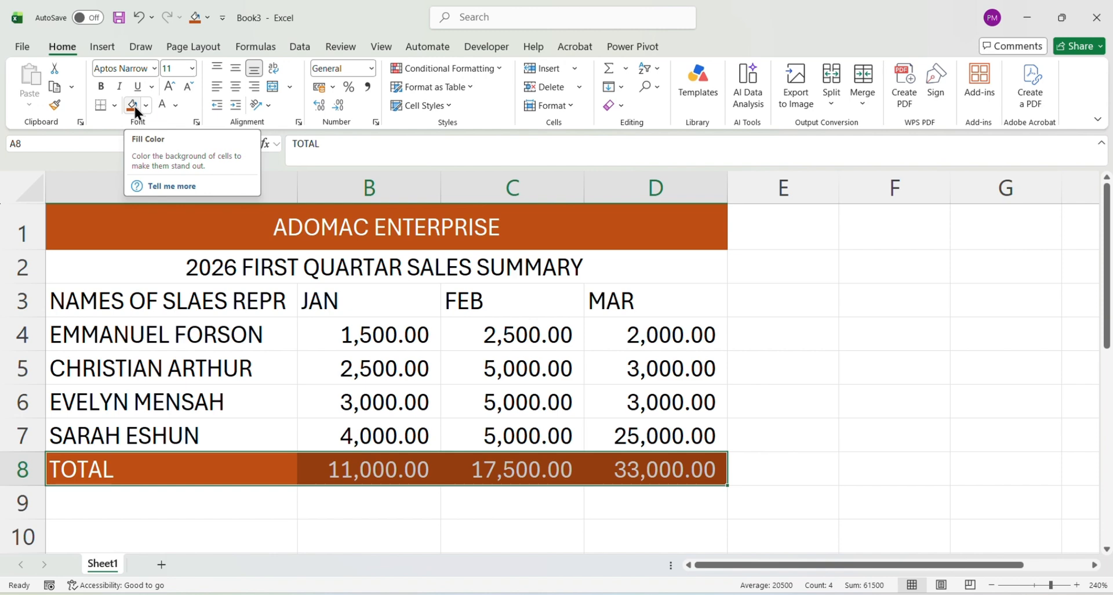
click(177, 107)
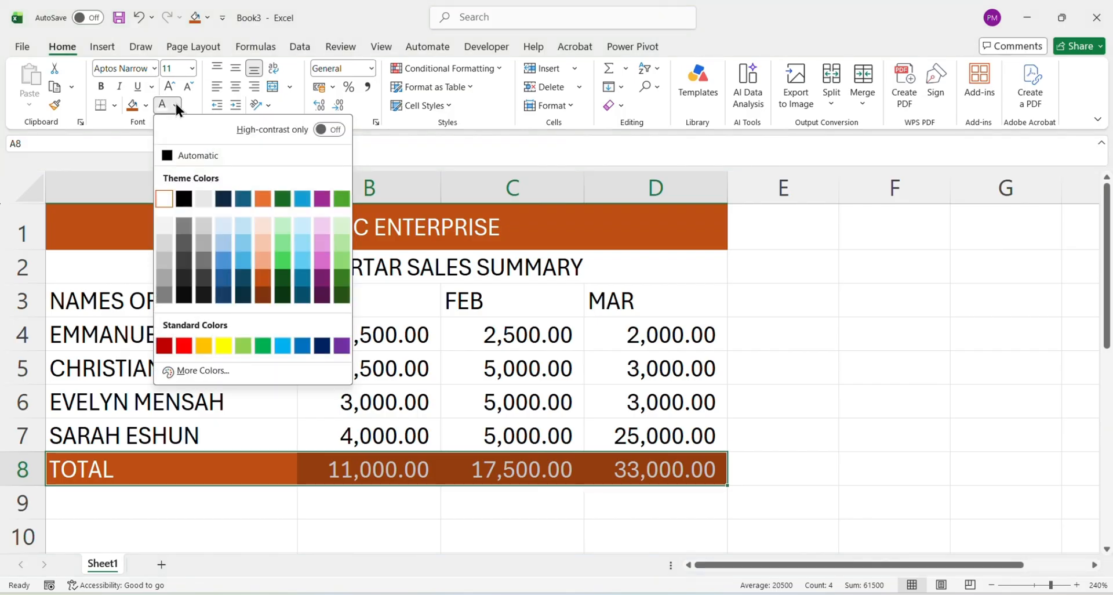
click(147, 104)
click(147, 104)
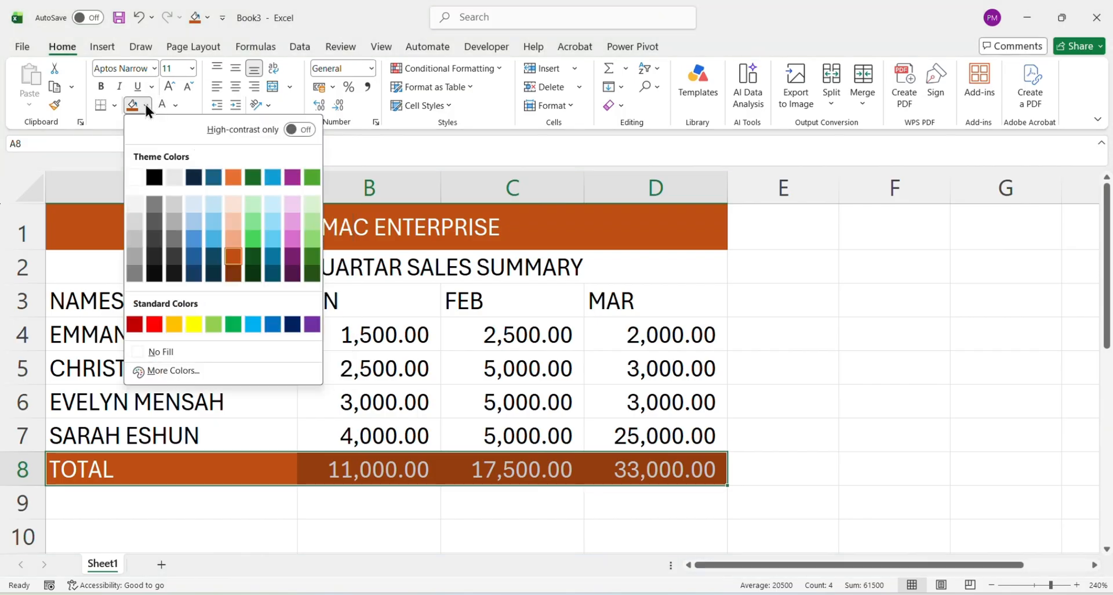
click(173, 102)
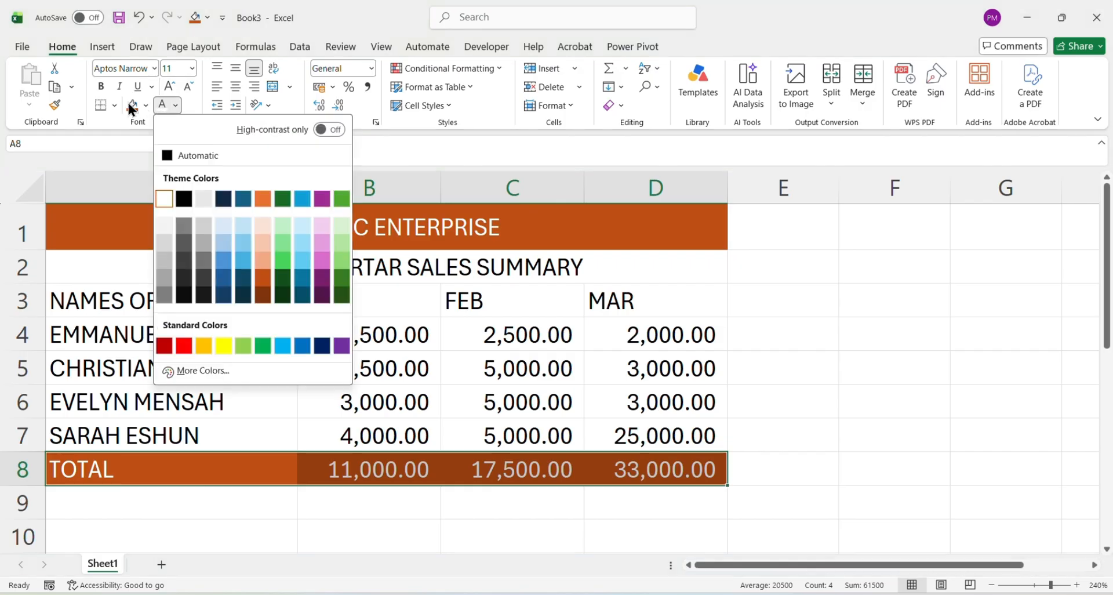
click(132, 104)
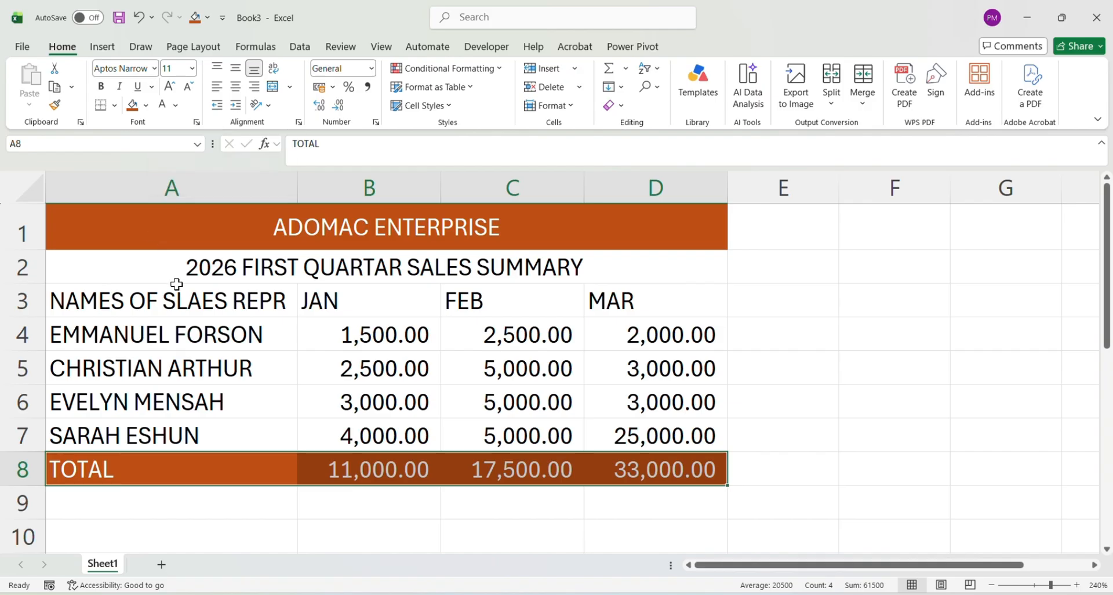
Step: Change the fill of the merged row 1 title and the total row A8:D8 to the darkest near-black theme shade
click(175, 228)
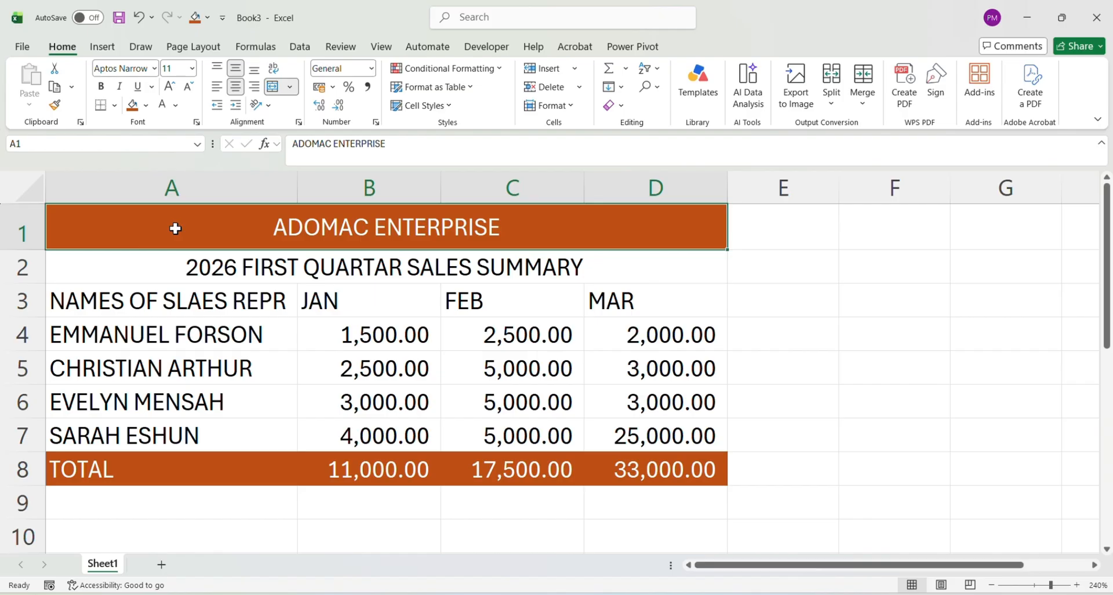
click(147, 106)
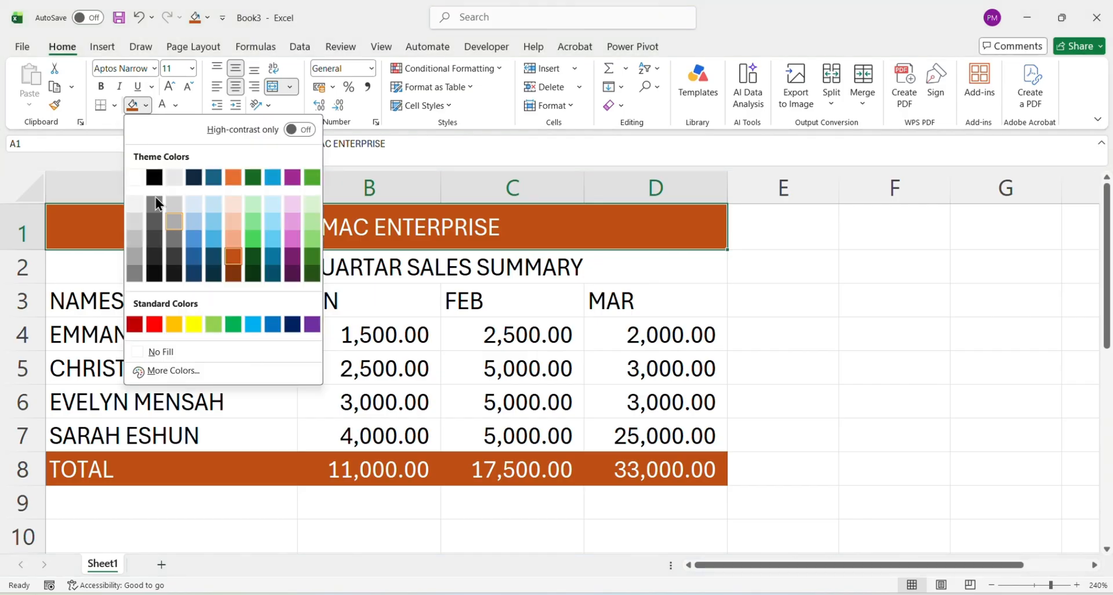
click(155, 177)
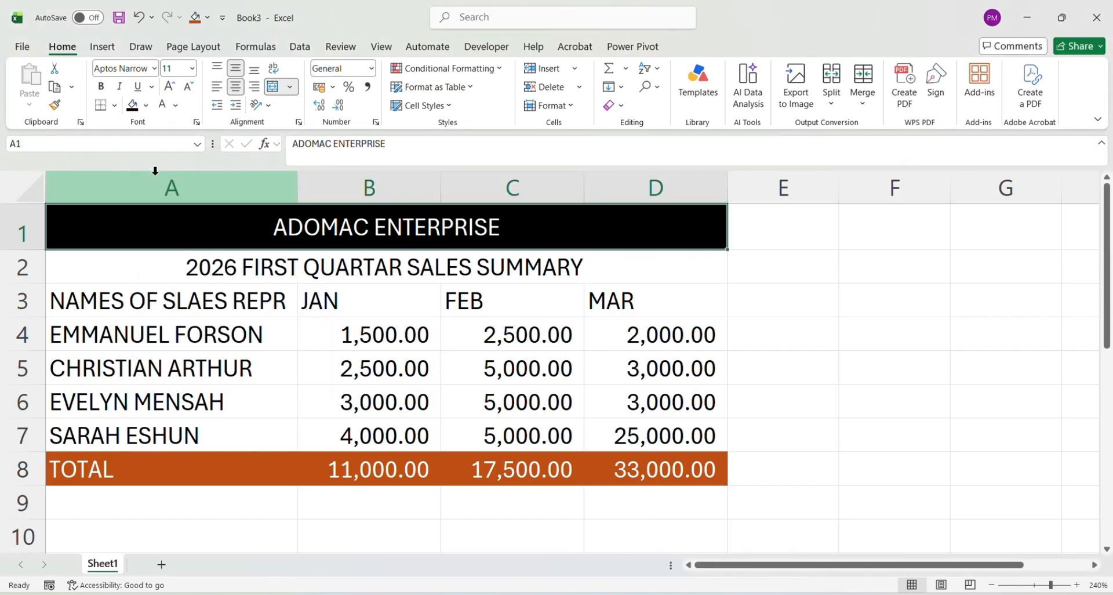
click(149, 107)
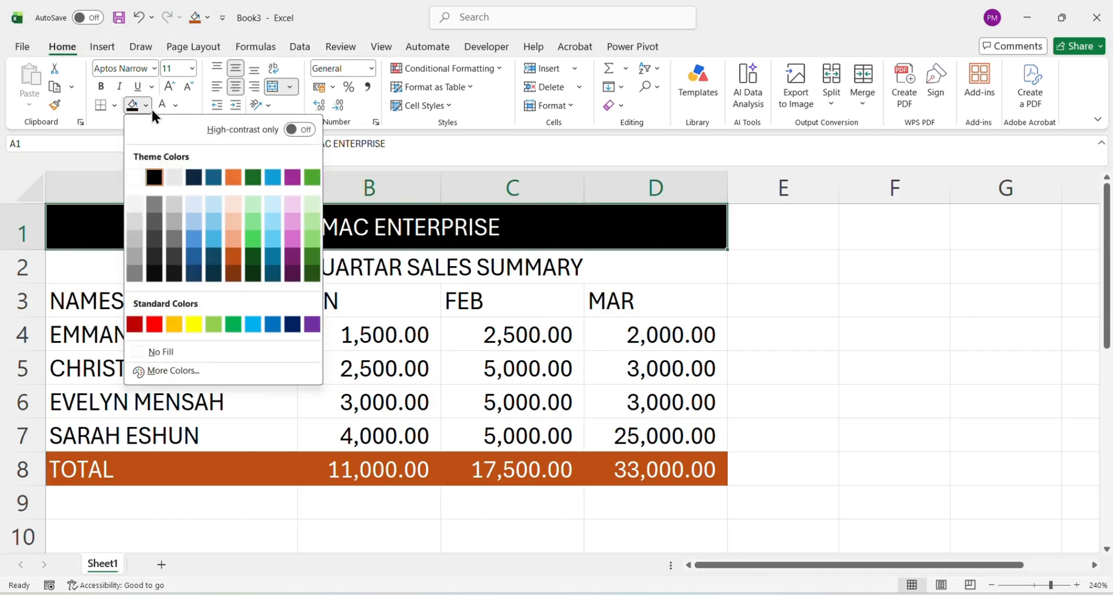
click(153, 276)
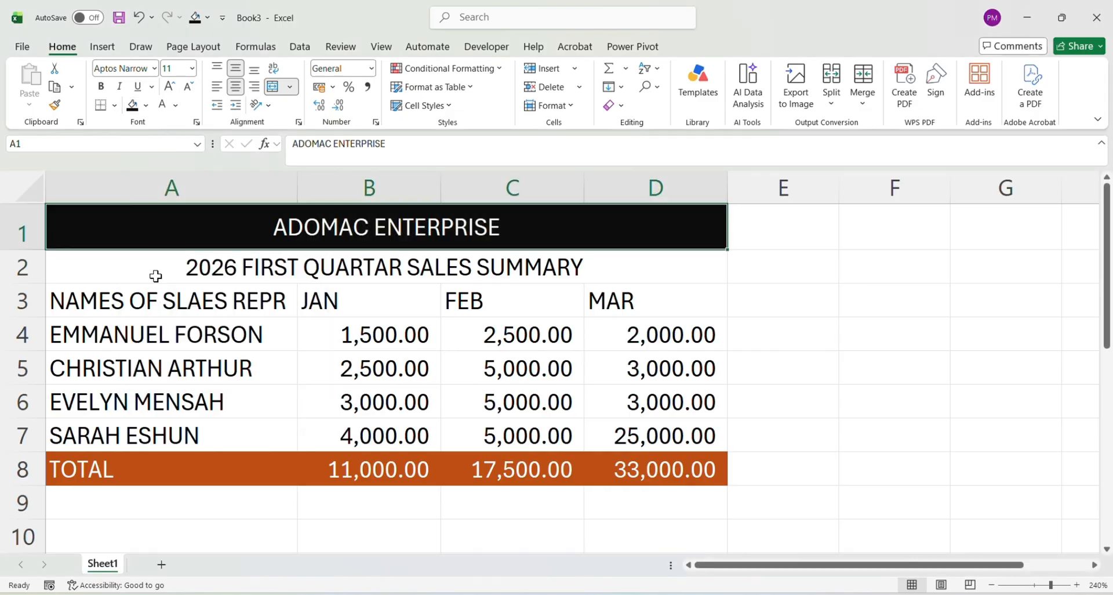
click(80, 476)
drag(80, 475, 639, 474)
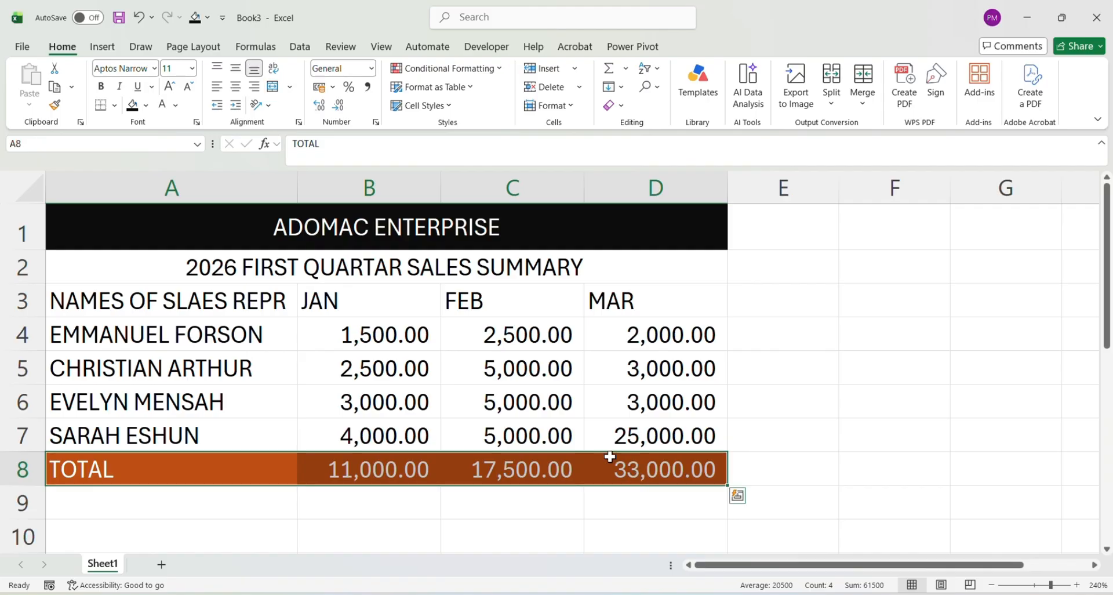
click(132, 105)
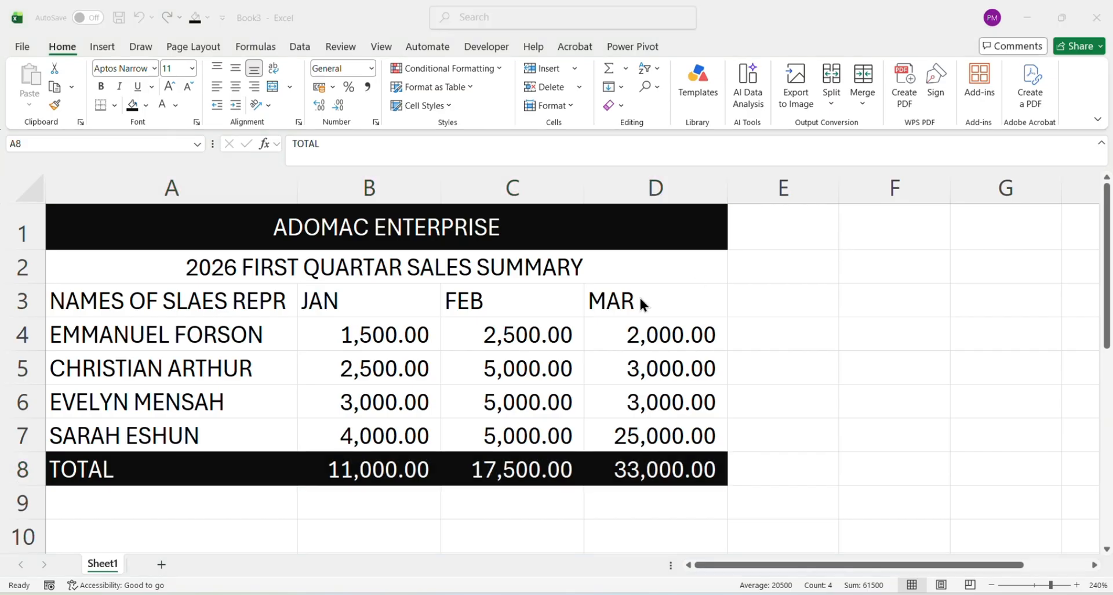
Step: Fill the column header row A3:D3 with a light orange theme color
click(73, 300)
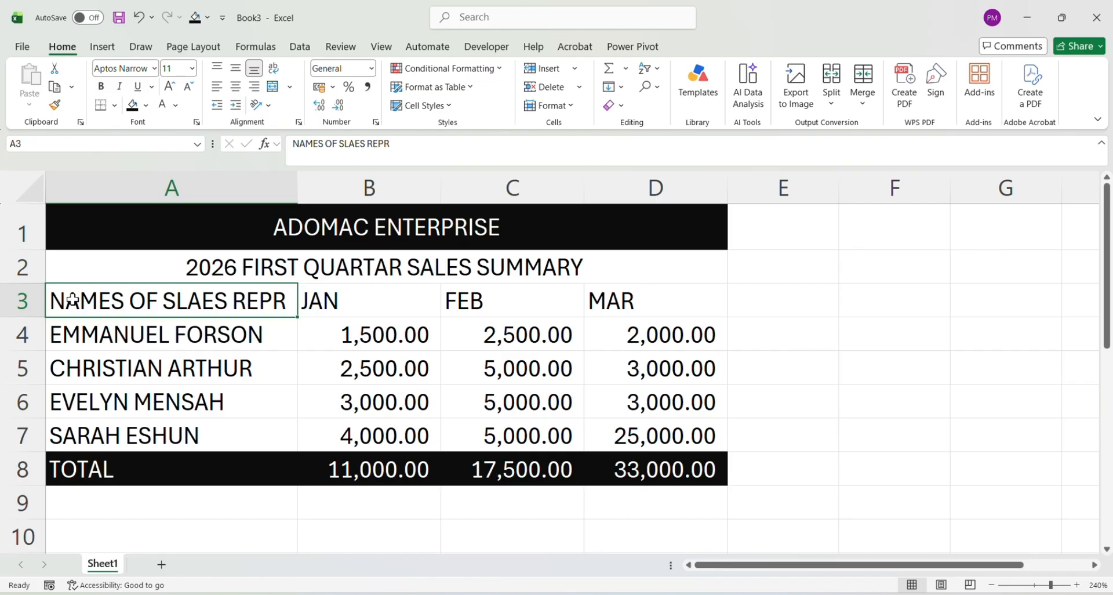
drag(72, 300, 623, 300)
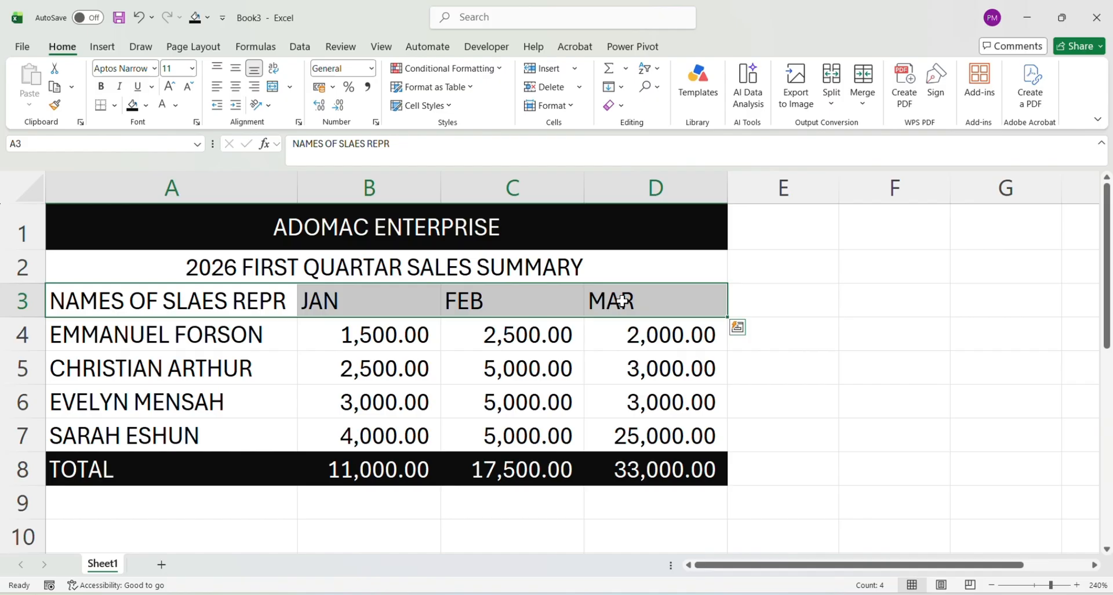
click(146, 105)
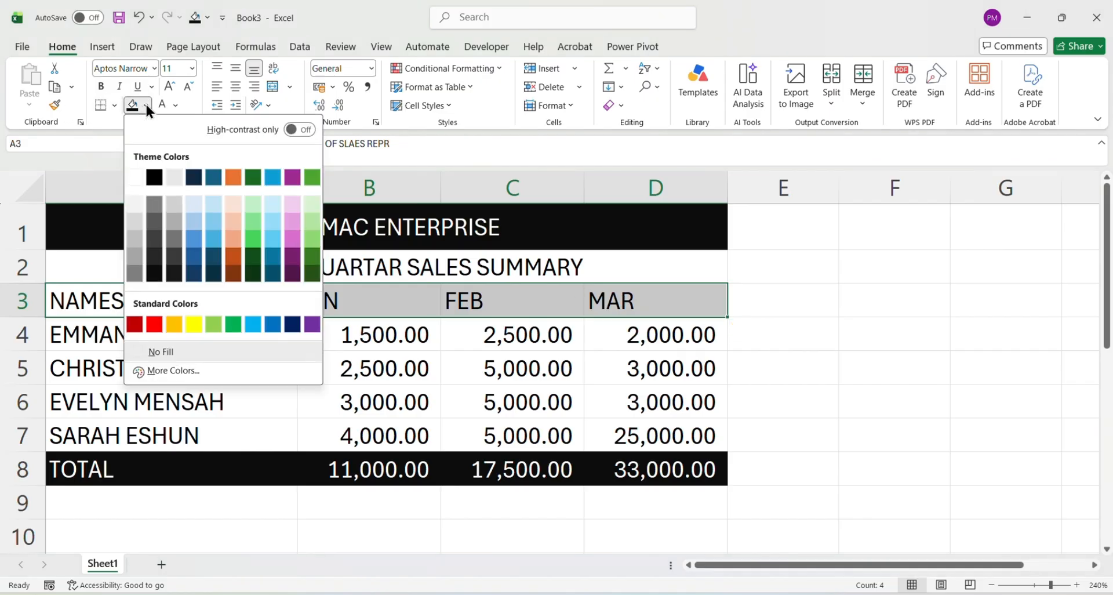
click(232, 236)
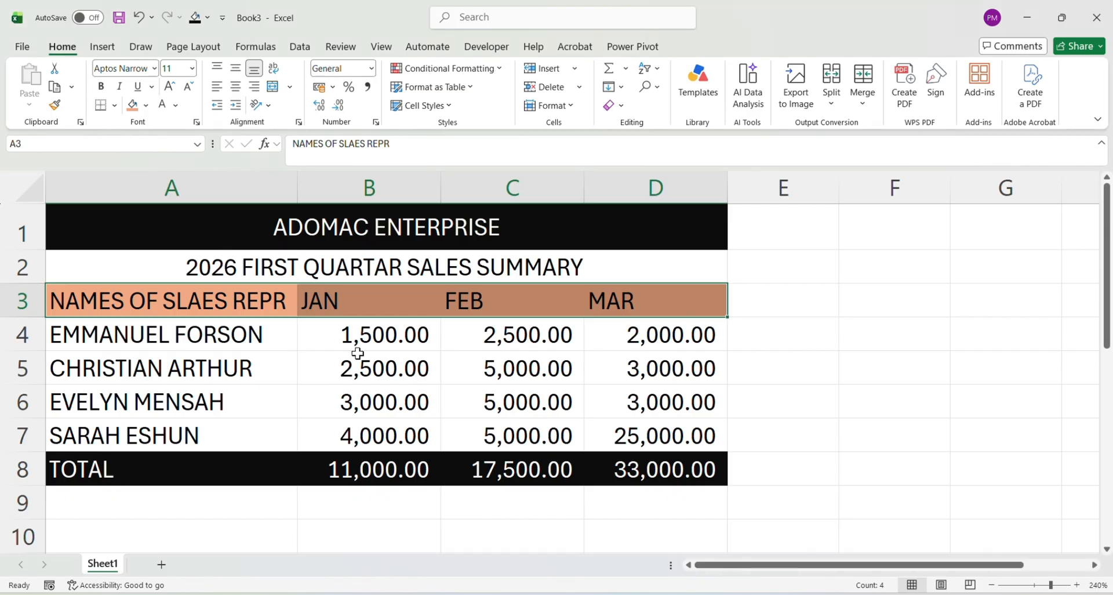
click(394, 363)
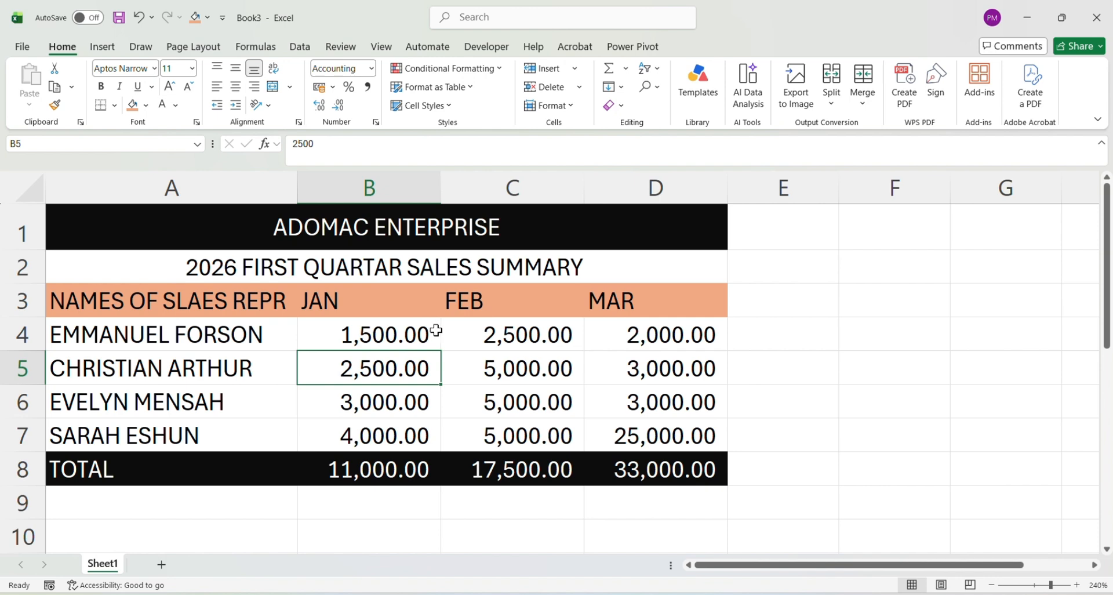
Step: Insert a new row above the sales summary subtitle in row 2
click(129, 269)
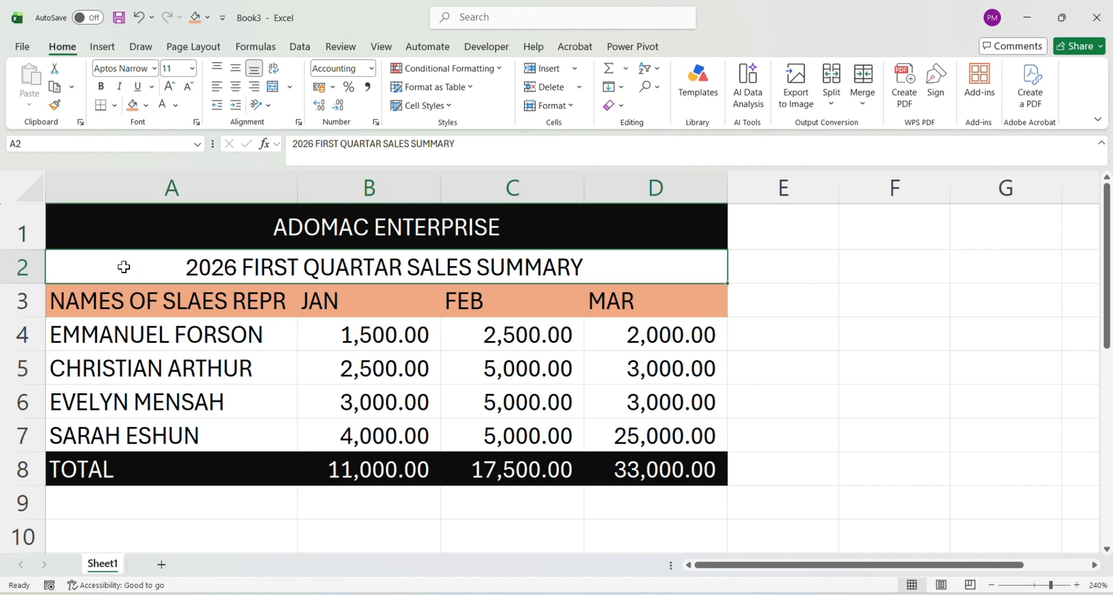
click(302, 228)
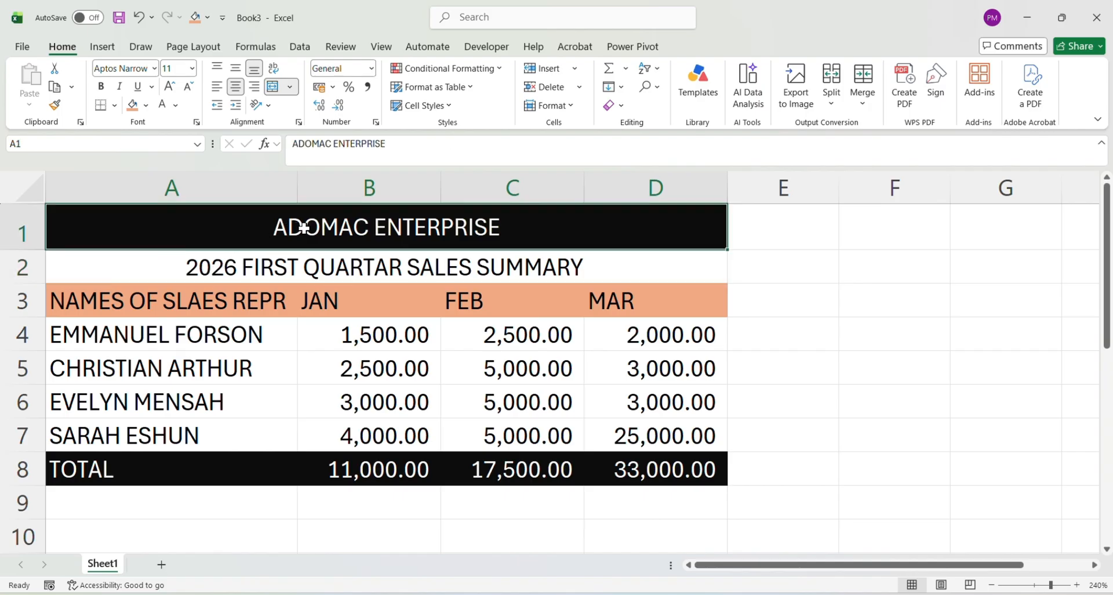
click(302, 269)
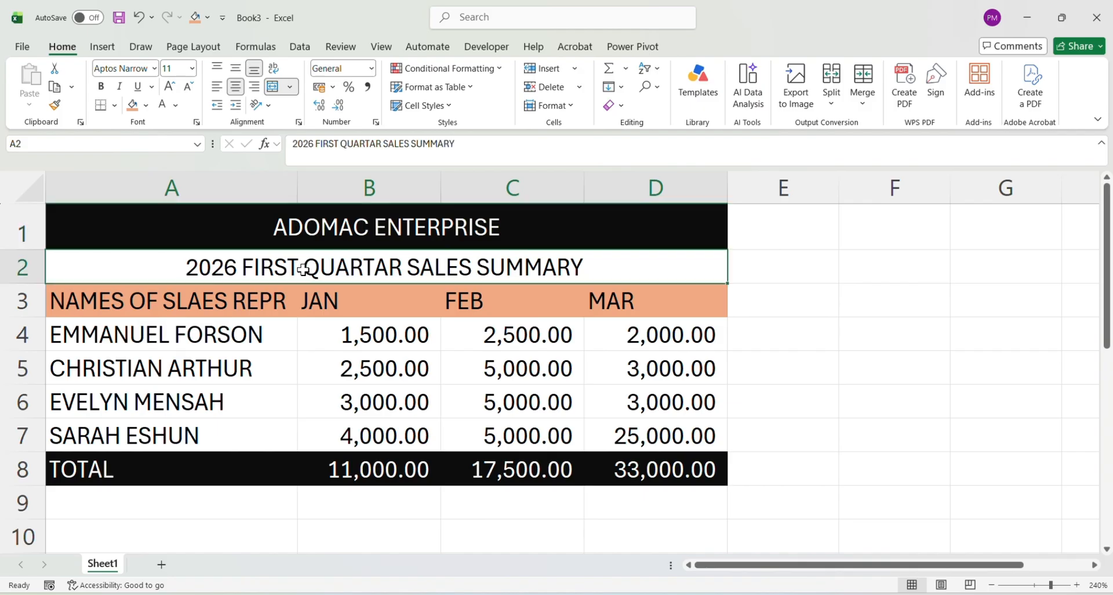
click(23, 266)
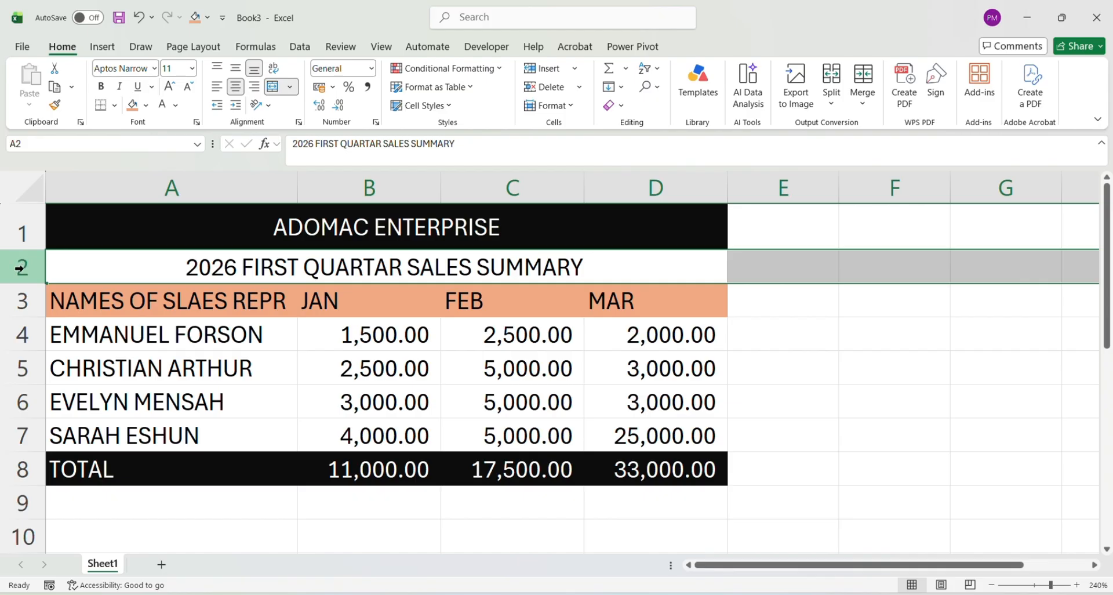
right_click(22, 270)
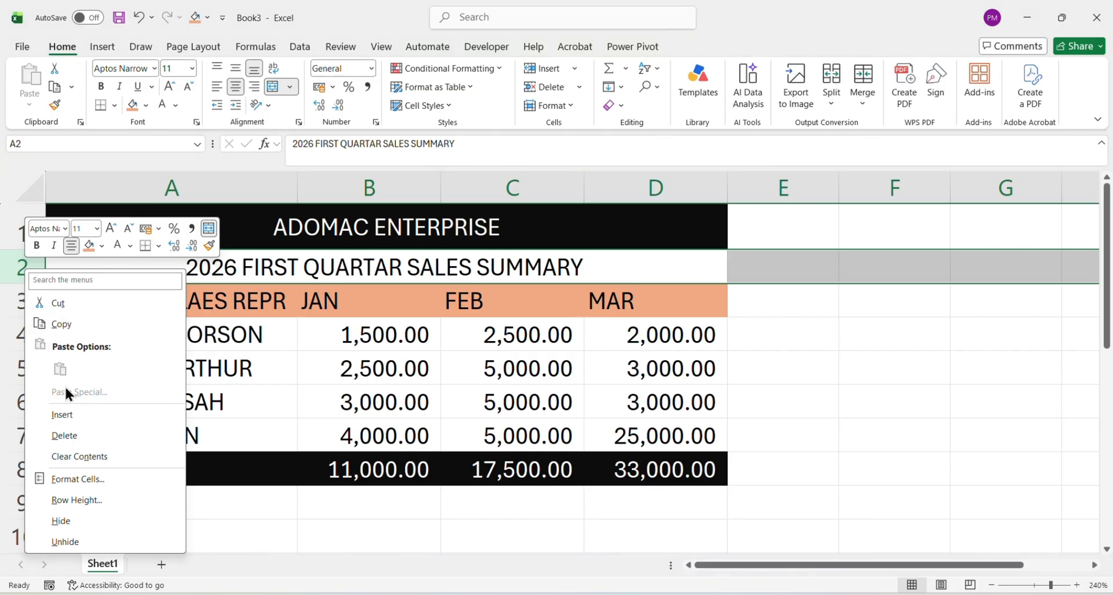
click(72, 415)
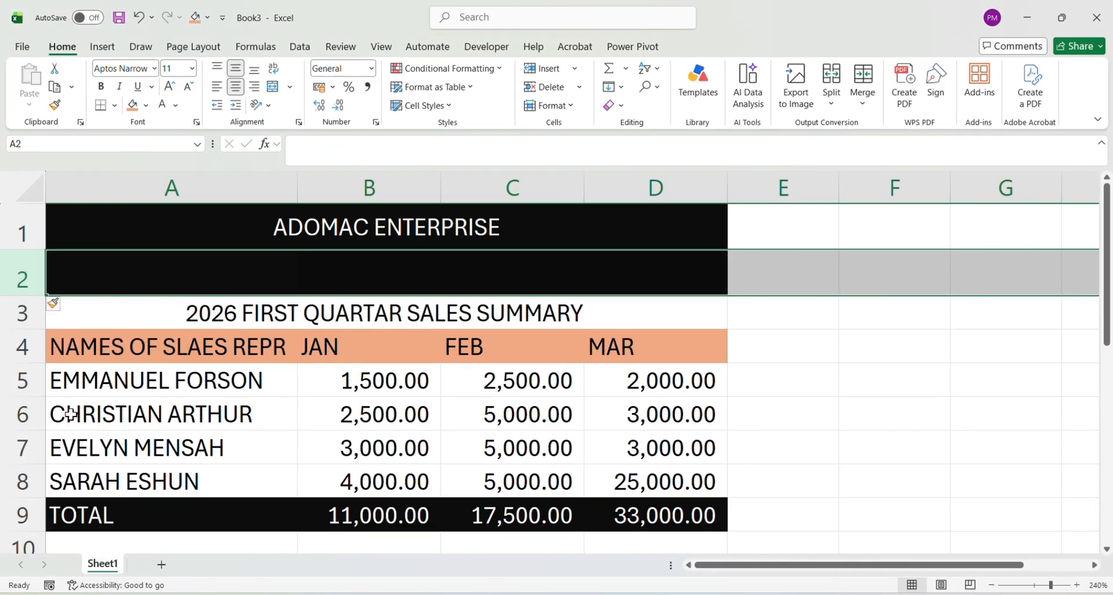
Step: Remove the fill from the blank row 2 and reduce its height to a thin spacer below the title
click(145, 105)
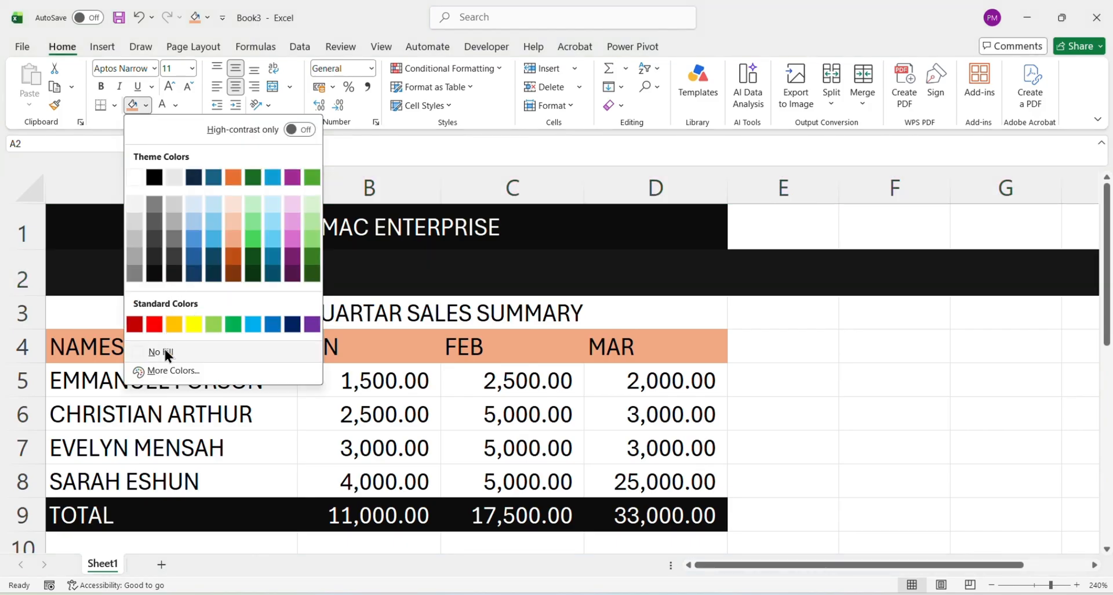
click(163, 352)
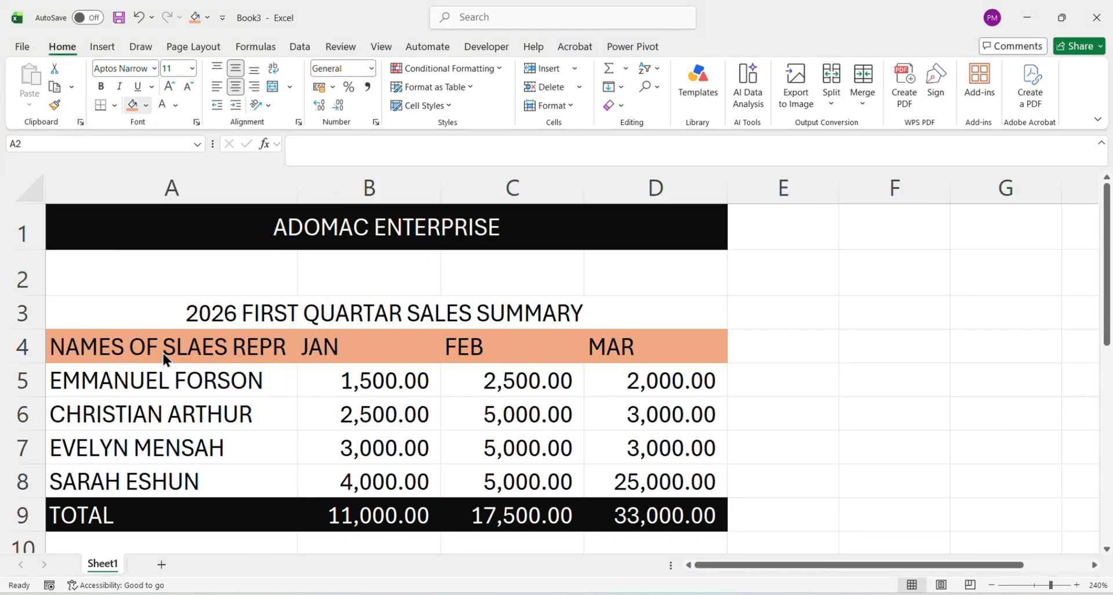
drag(46, 299, 55, 261)
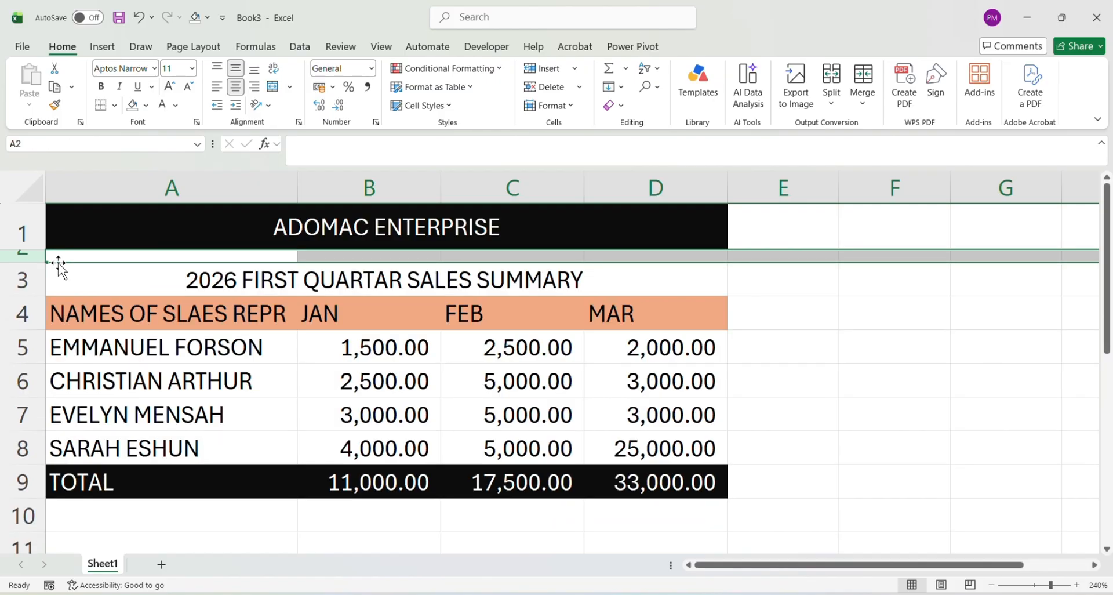
click(209, 380)
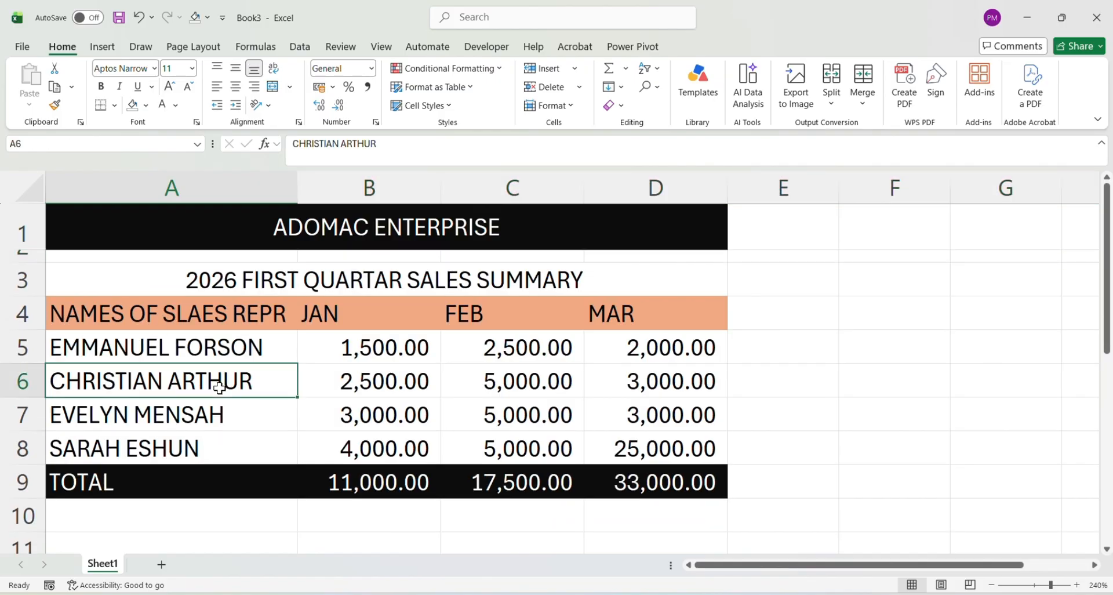
Step: Insert a blank row above the column headers in row 4 and shrink it to a thin spacer
click(24, 313)
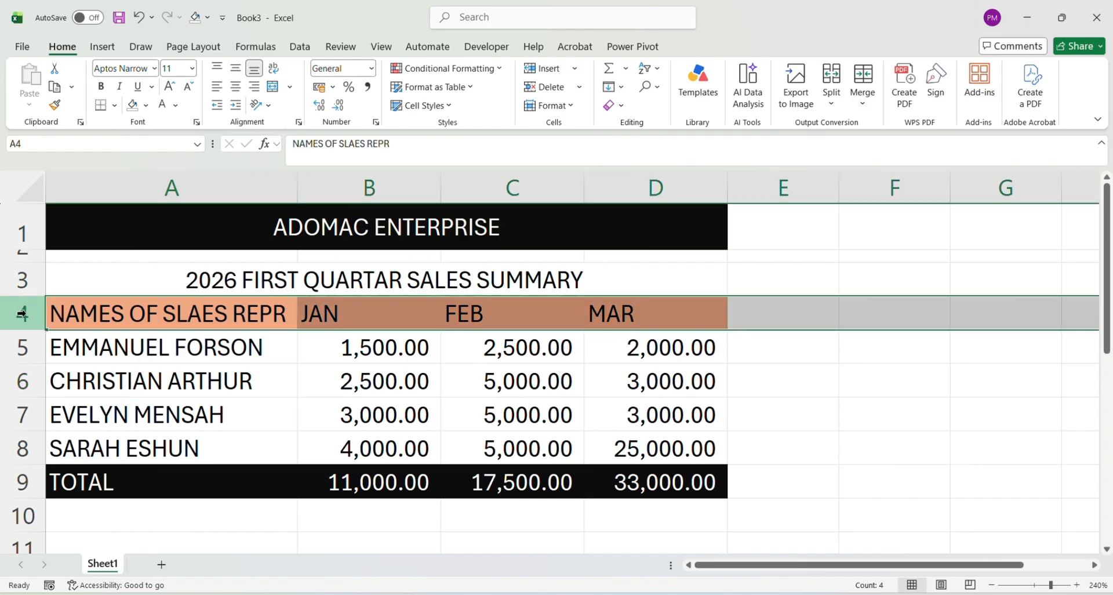
right_click(21, 313)
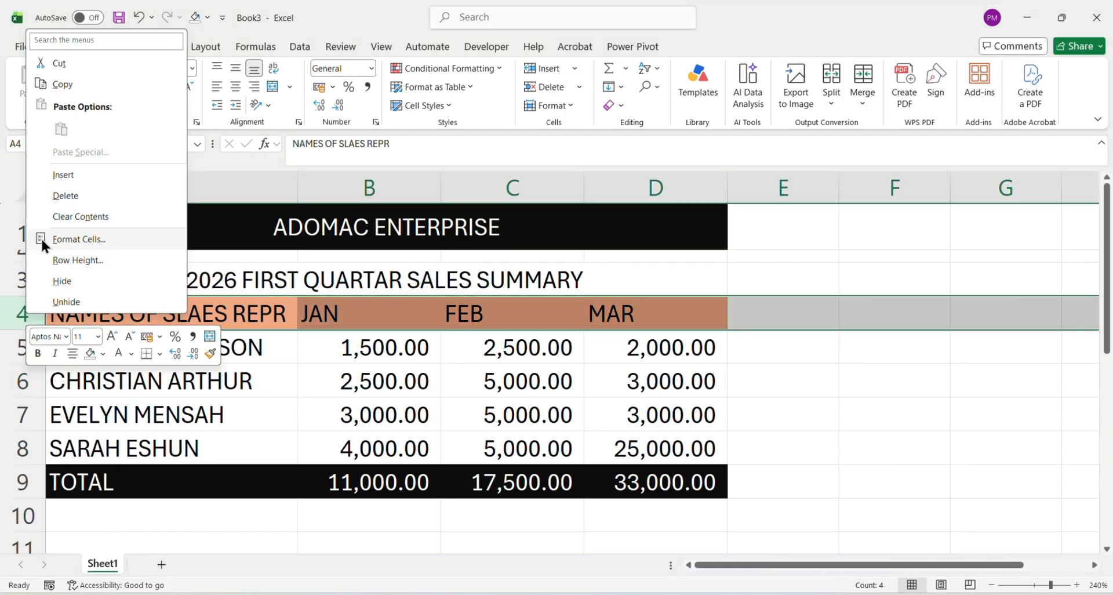
click(69, 177)
click(63, 317)
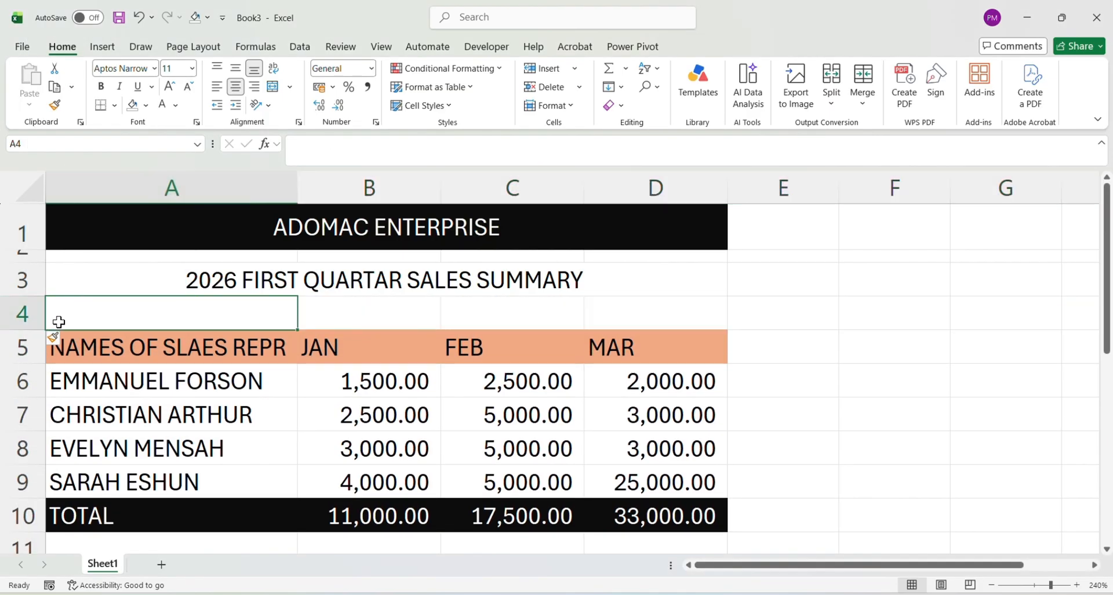
drag(36, 329, 38, 304)
click(249, 381)
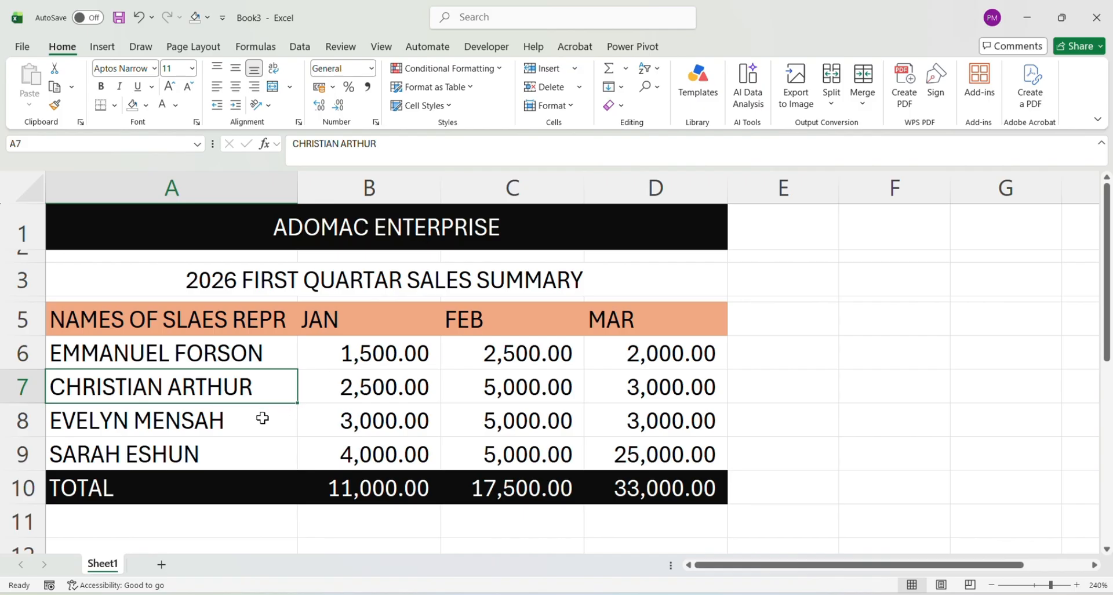
Step: Insert a row above the last sales representative in row 9 and enter the new representative's full name in A9
click(11, 452)
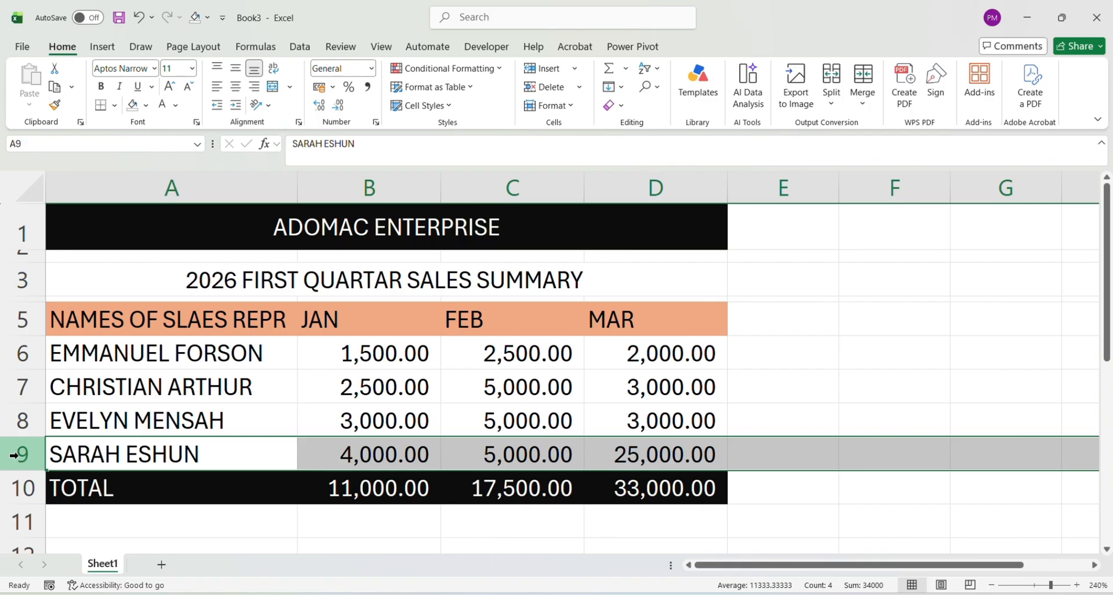
right_click(14, 455)
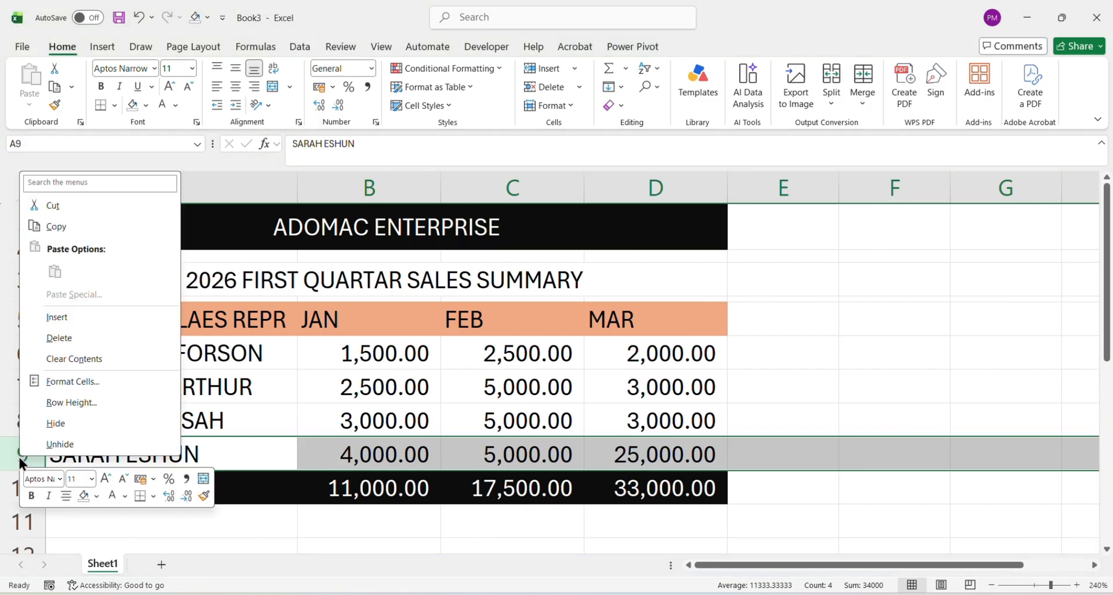
click(70, 320)
click(108, 462)
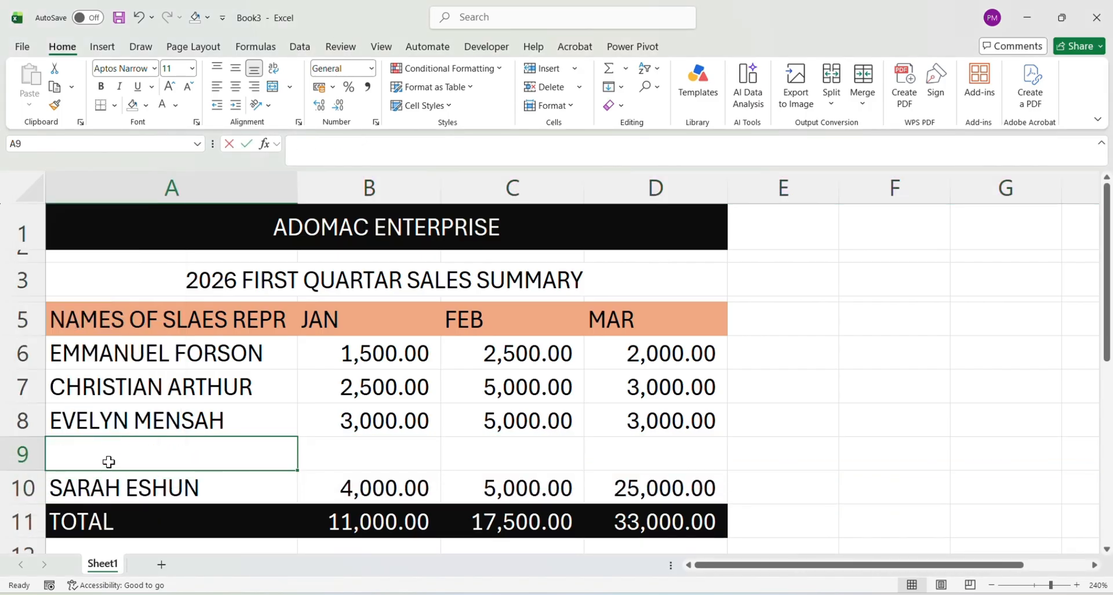
text(MACH)
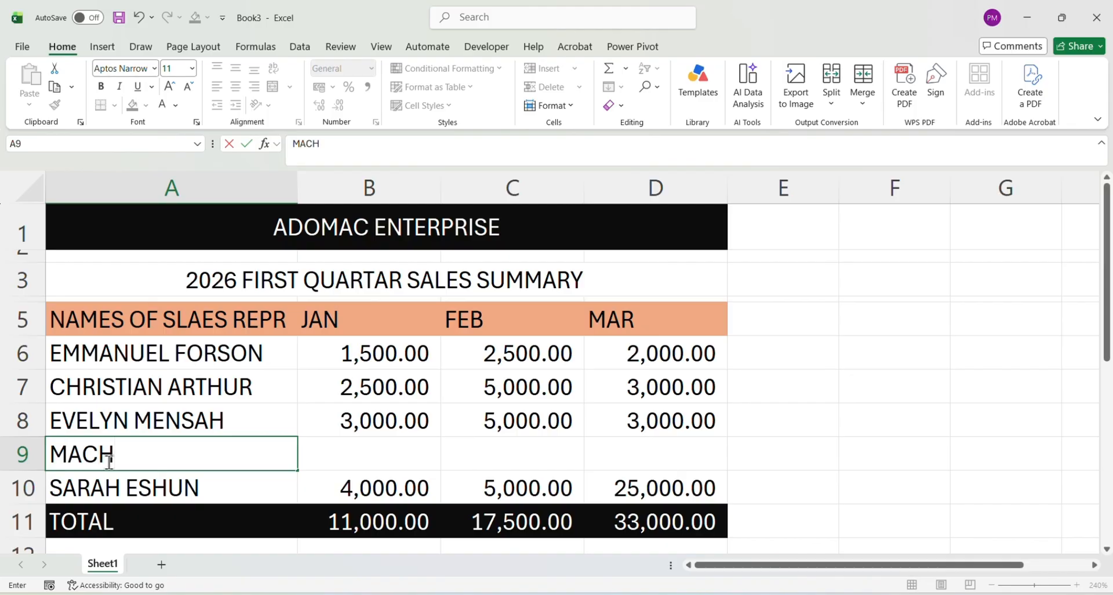
text(EAL AINOO)
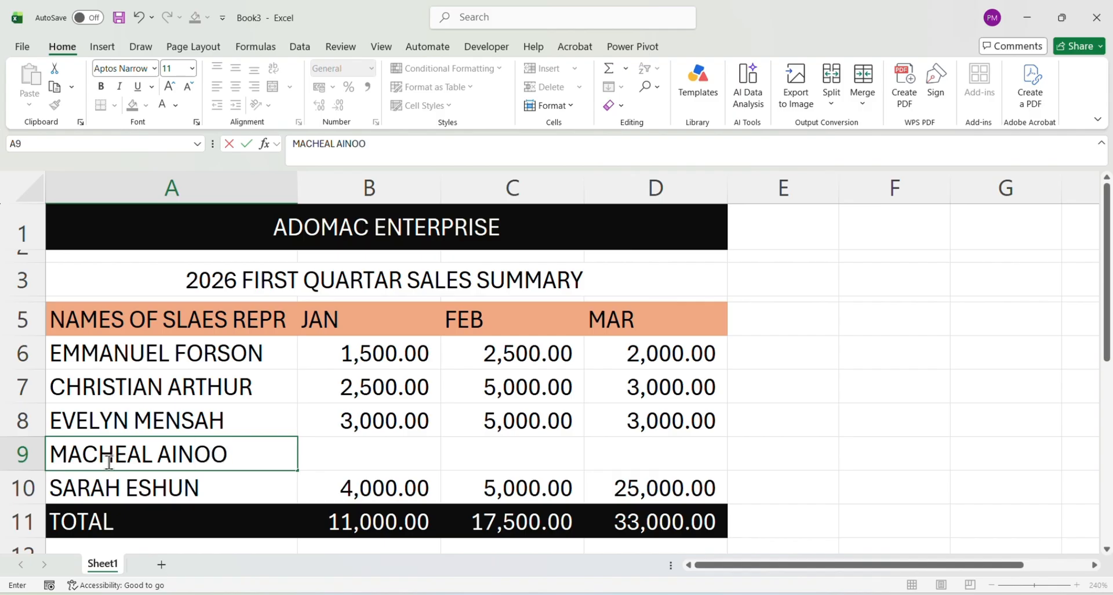
Step: Enter the new representative's sales in row 9: 5000 for JAN, 4000 for FEB and 6000 for MAR
click(407, 460)
text(5000)
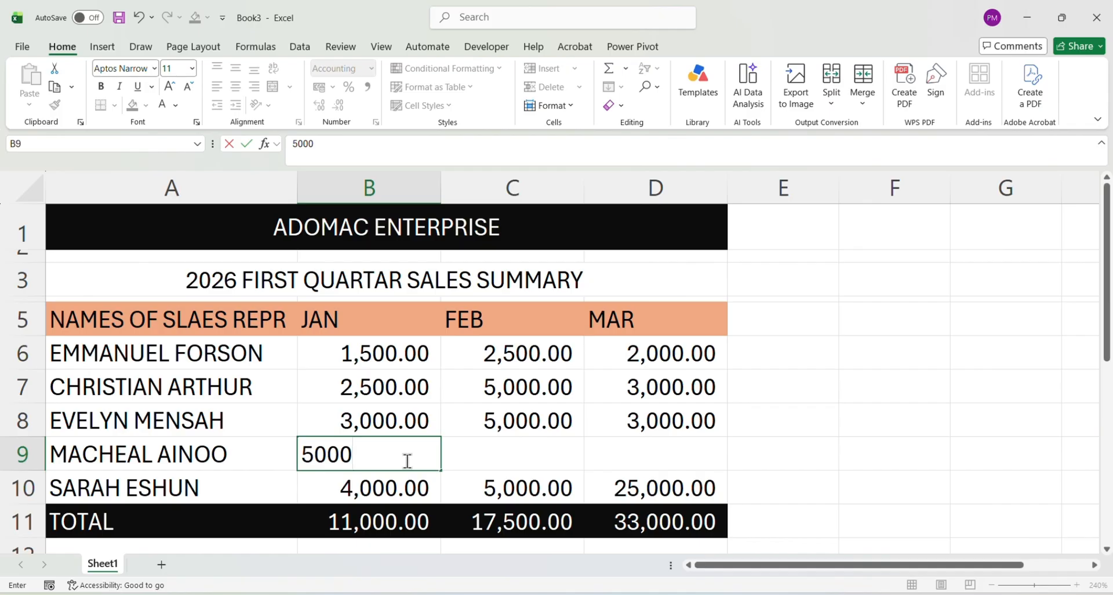
key(Tab)
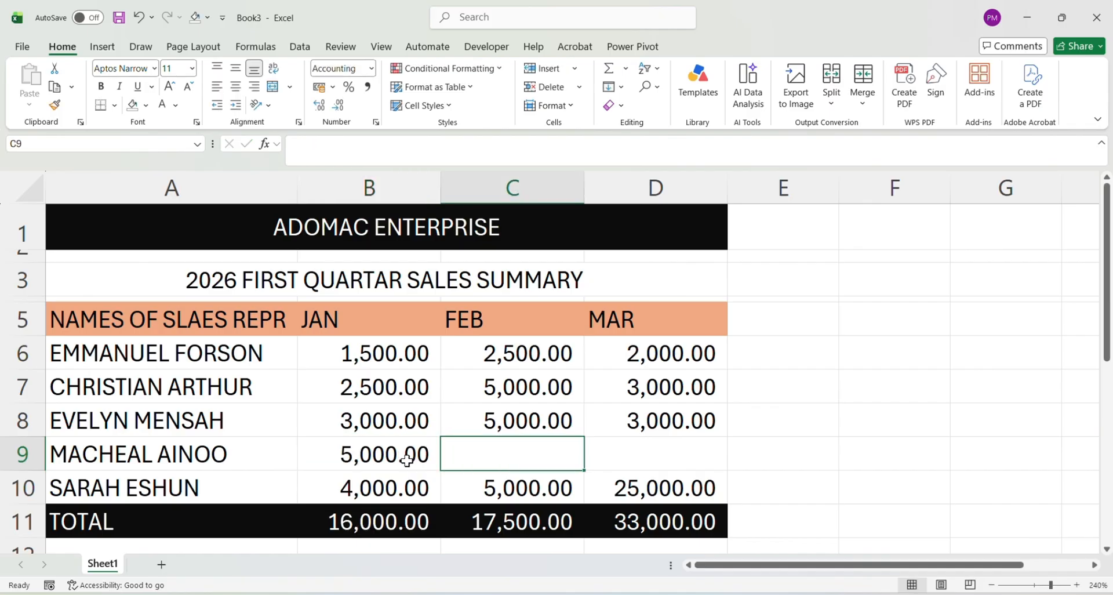
text(4000)
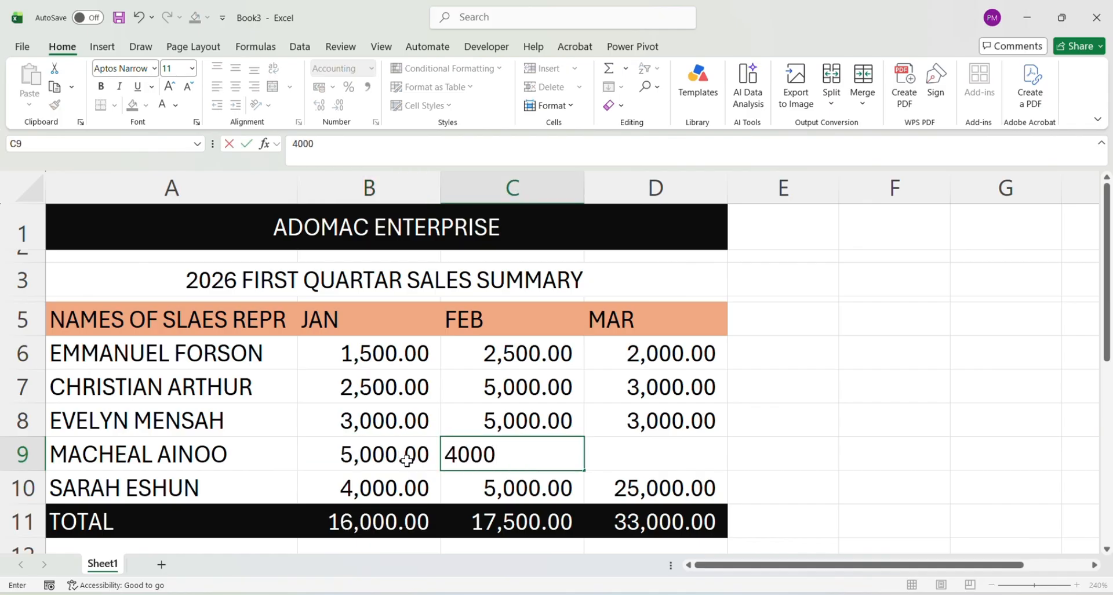
key(Tab)
text(6)
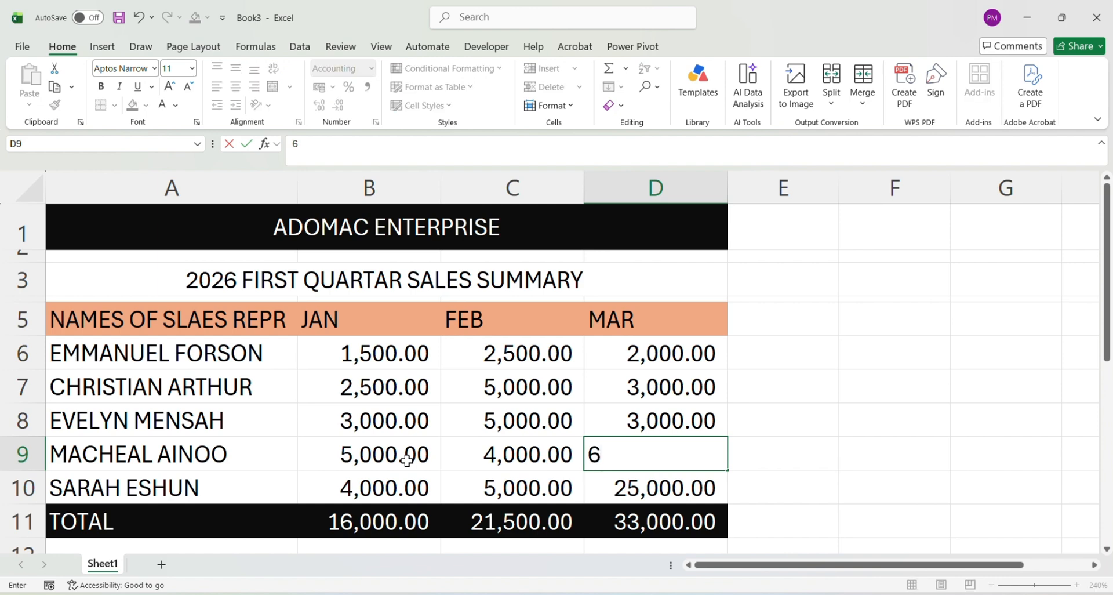
text(000)
key(Return)
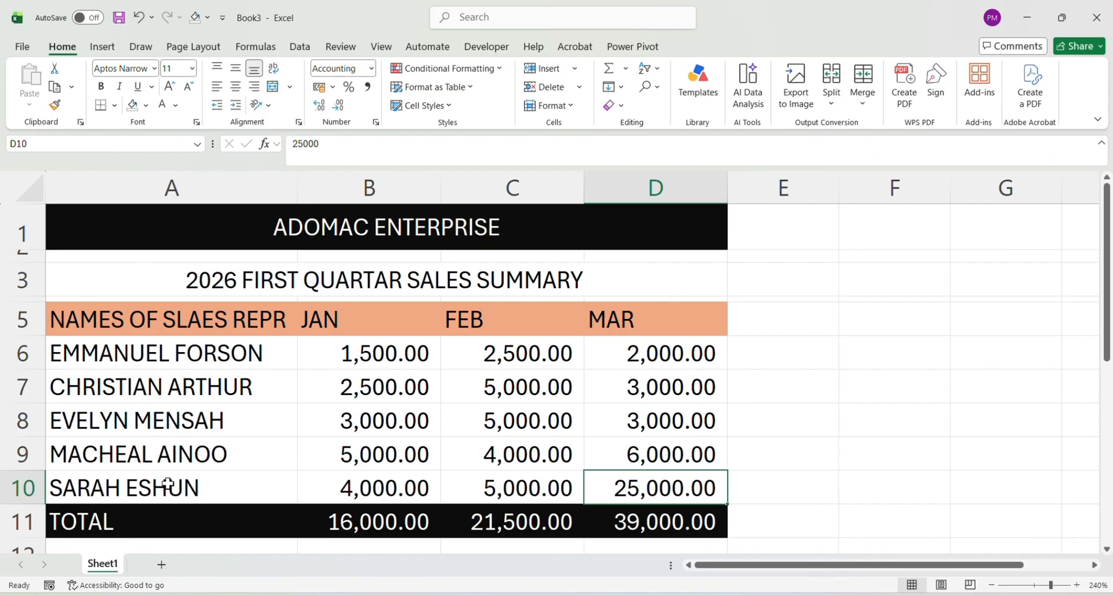
Step: Set the last representative's MAR sales in D10 to 2000 and undo that change
double_click(637, 491)
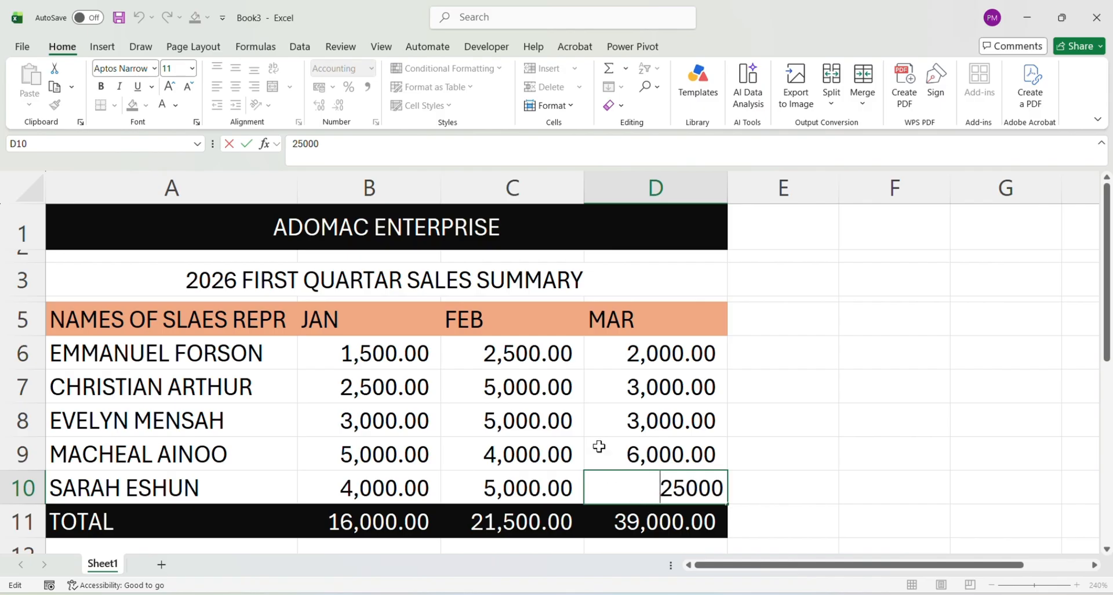
click(554, 416)
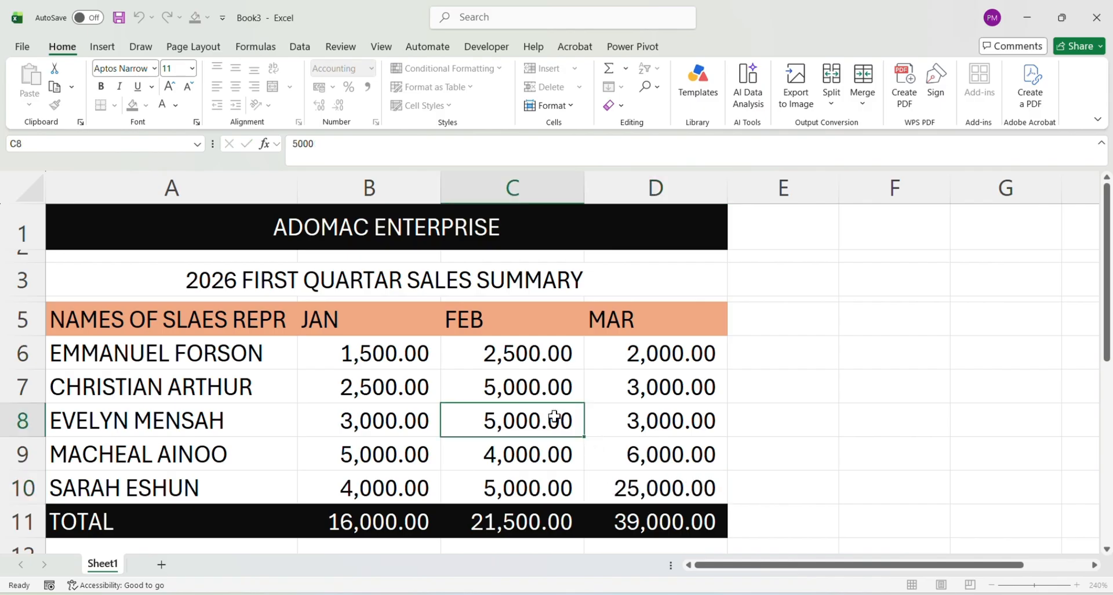
click(637, 488)
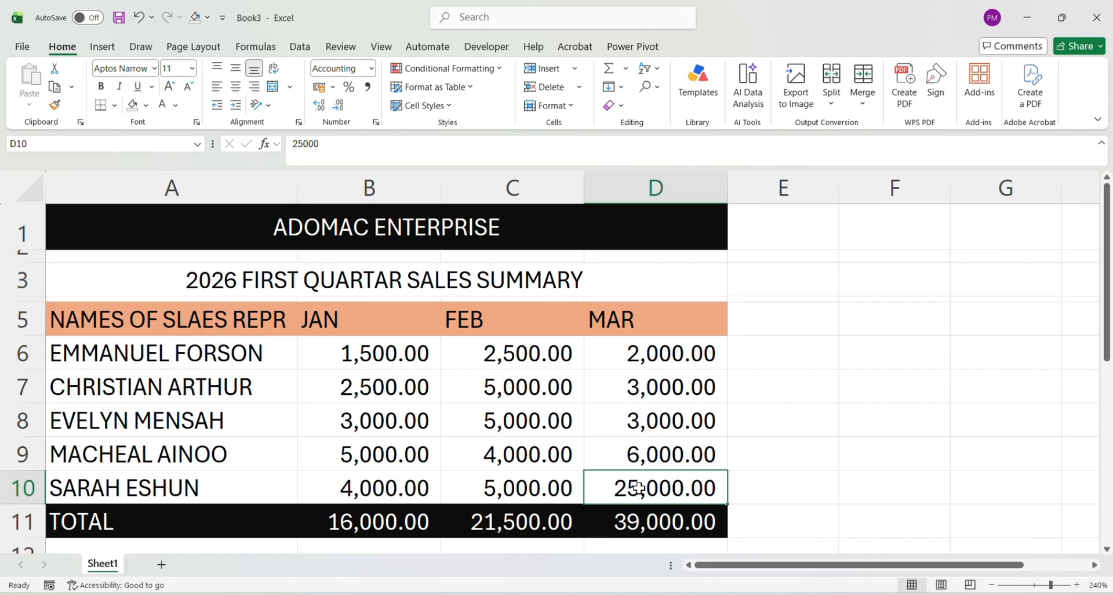
text(2,00)
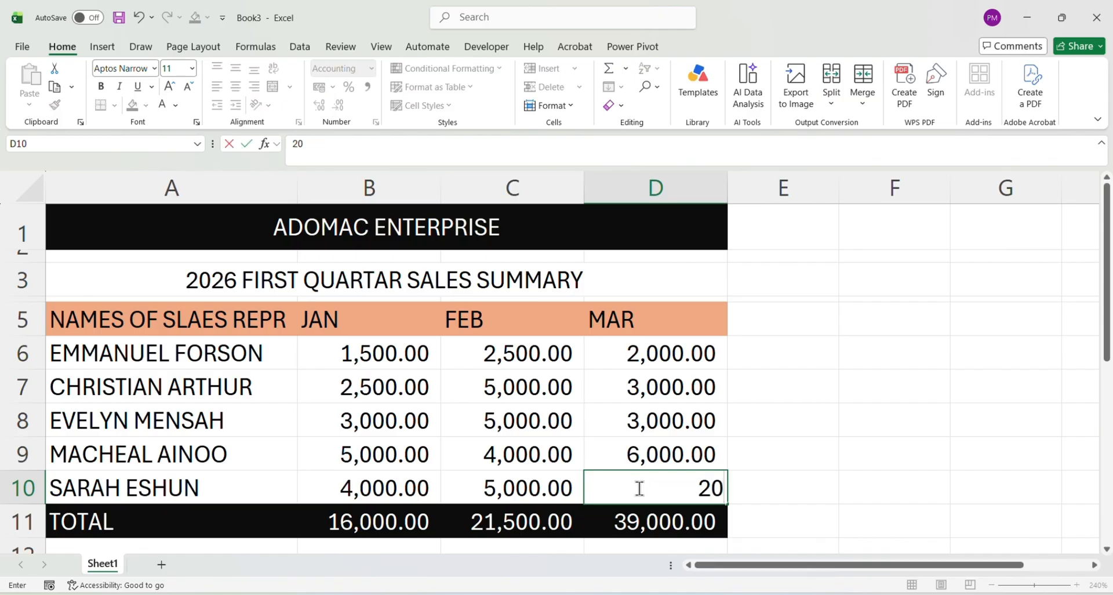
text(00)
key(Return)
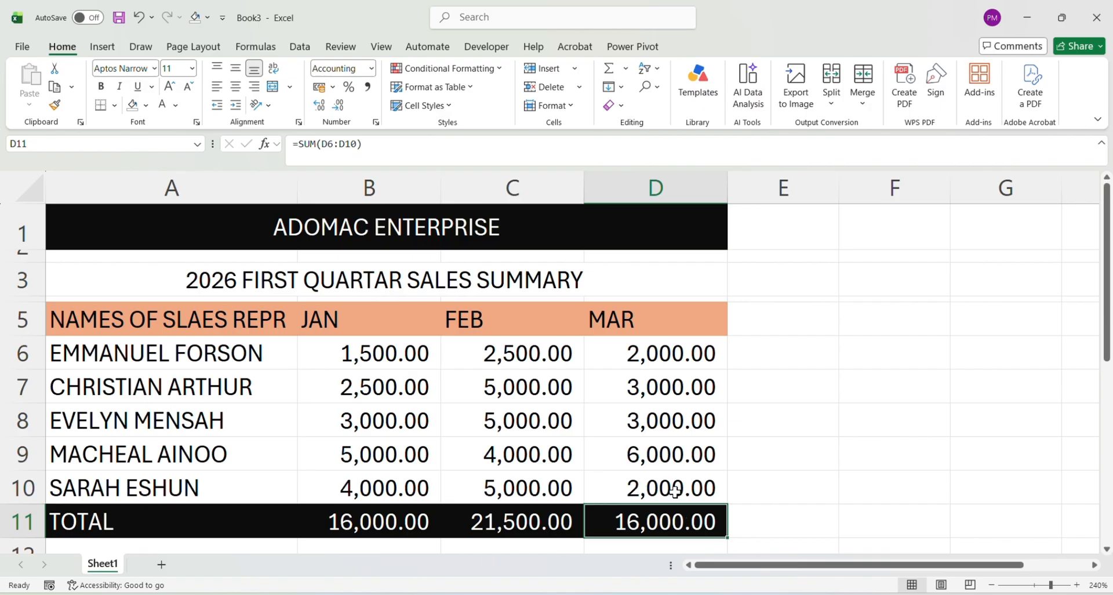
click(139, 18)
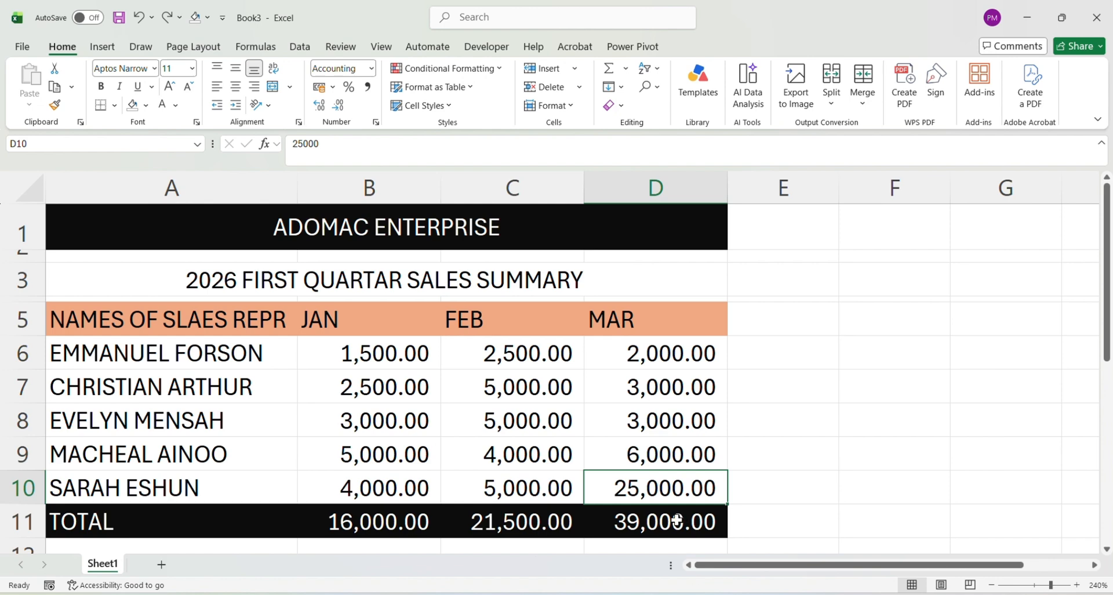
Step: Edit the existing MAR figure in D10 within the cell so it becomes 2000
double_click(645, 493)
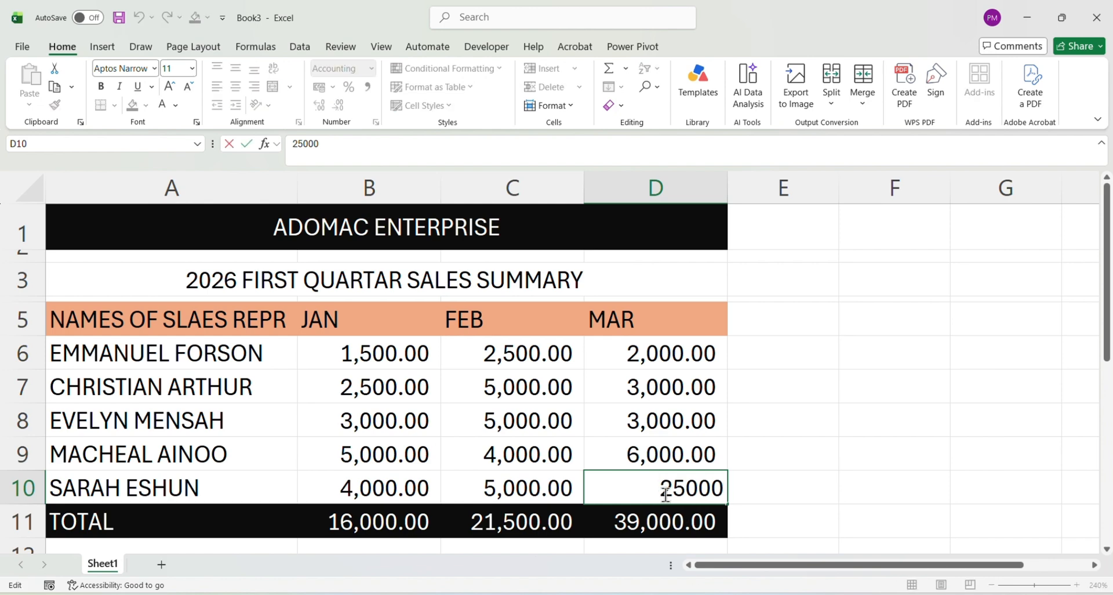
click(690, 490)
key(BackSpace)
key(Return)
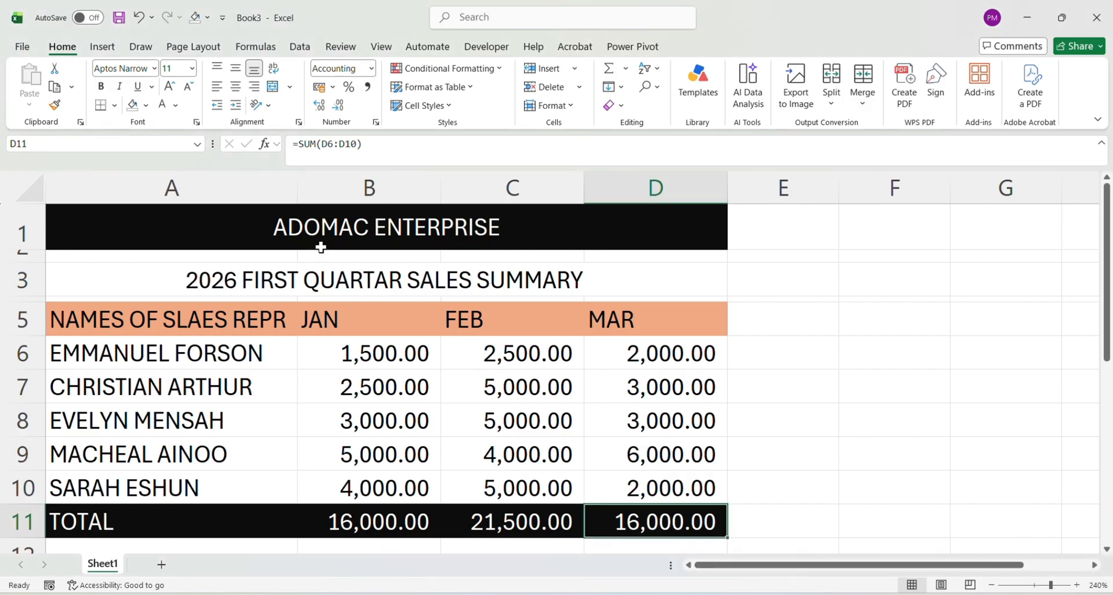
Step: Set the font size of the ADOMAC ENTERPRISE title in row 1 to 20
click(313, 227)
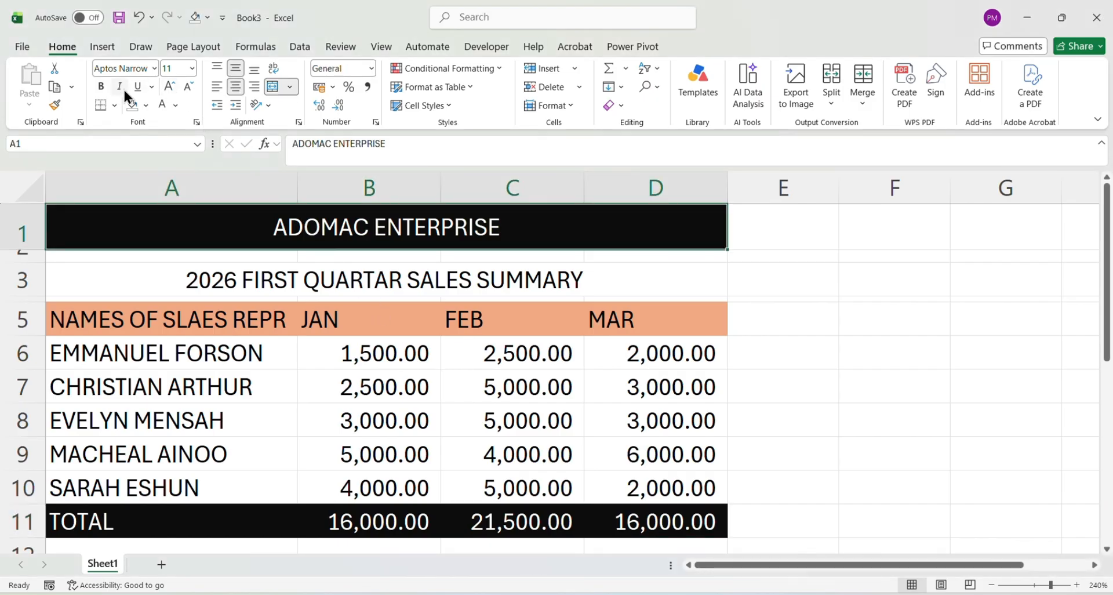
click(192, 67)
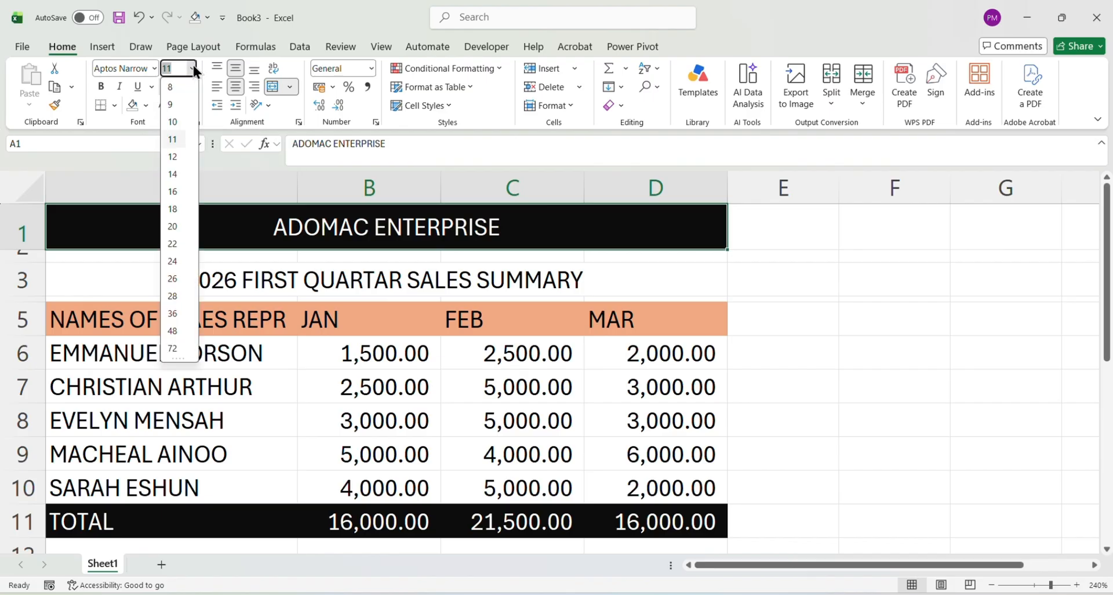
click(178, 226)
Step: Set the font size of the sales summary subtitle in row 3 to 14
click(200, 279)
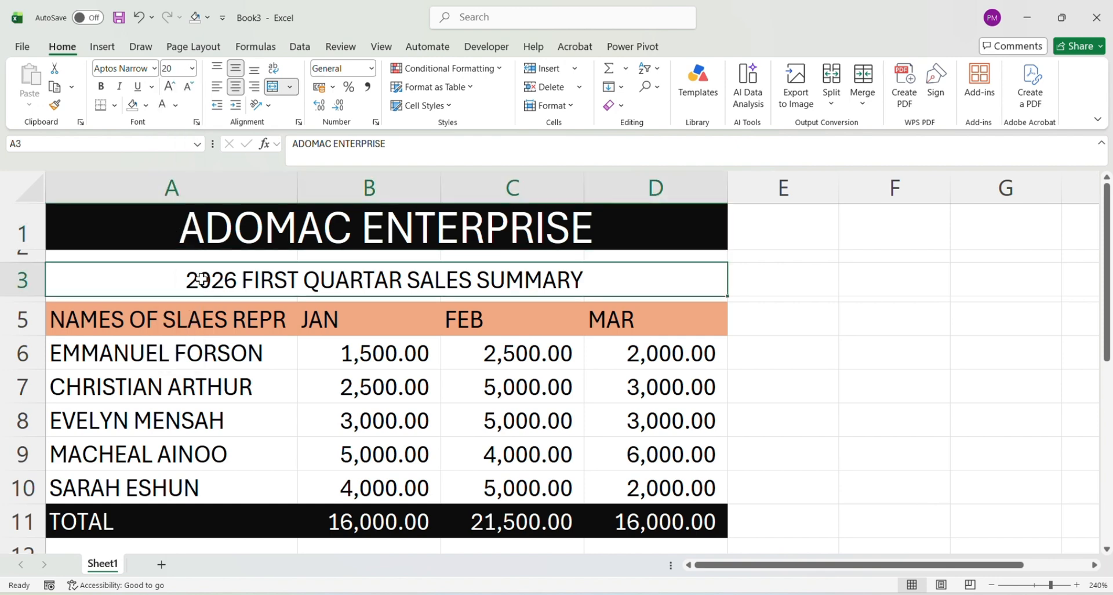
click(193, 69)
click(242, 278)
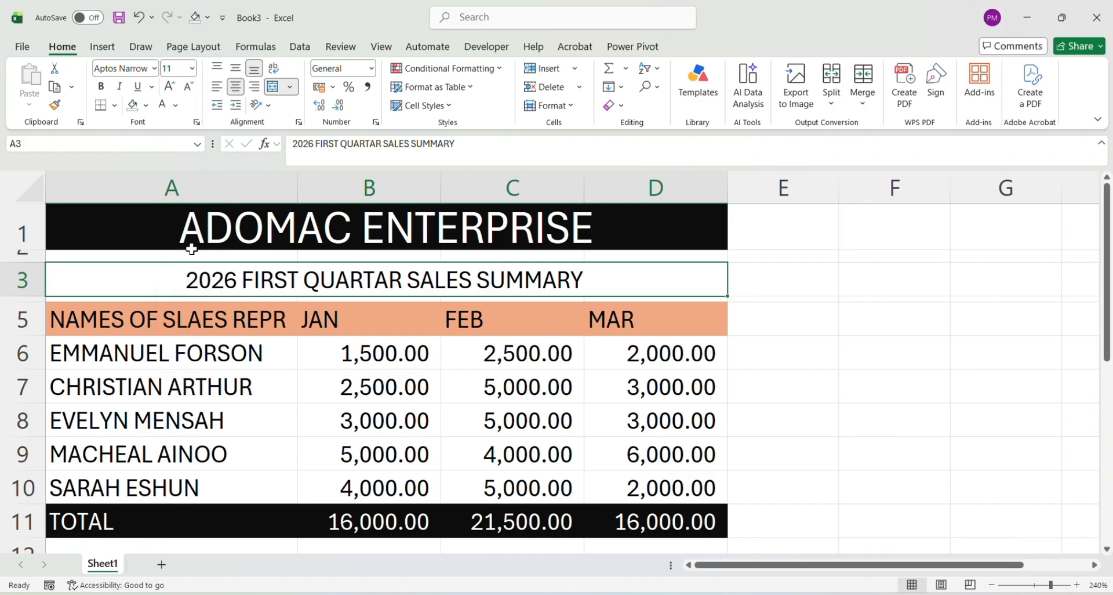
click(193, 72)
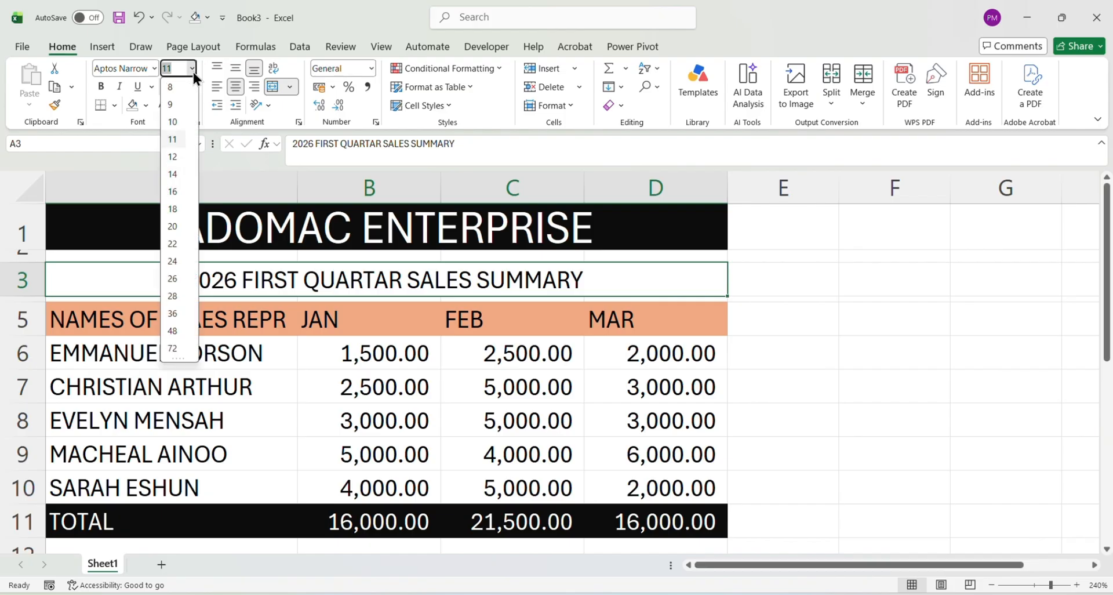
click(172, 173)
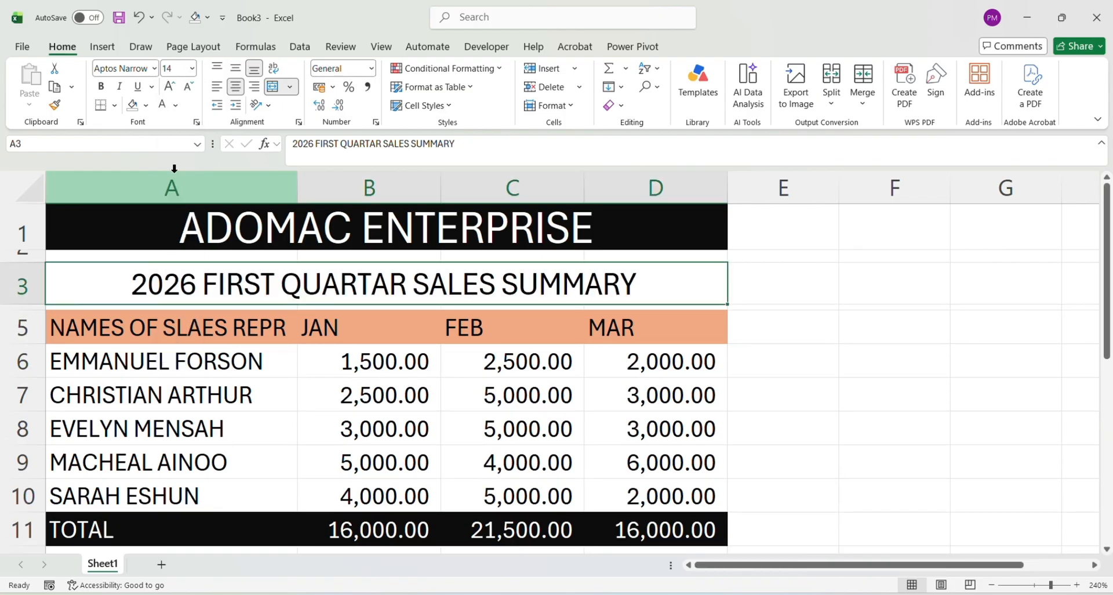
Step: Make both the sales summary subtitle and the ADOMAC ENTERPRISE title bold
click(101, 86)
click(223, 232)
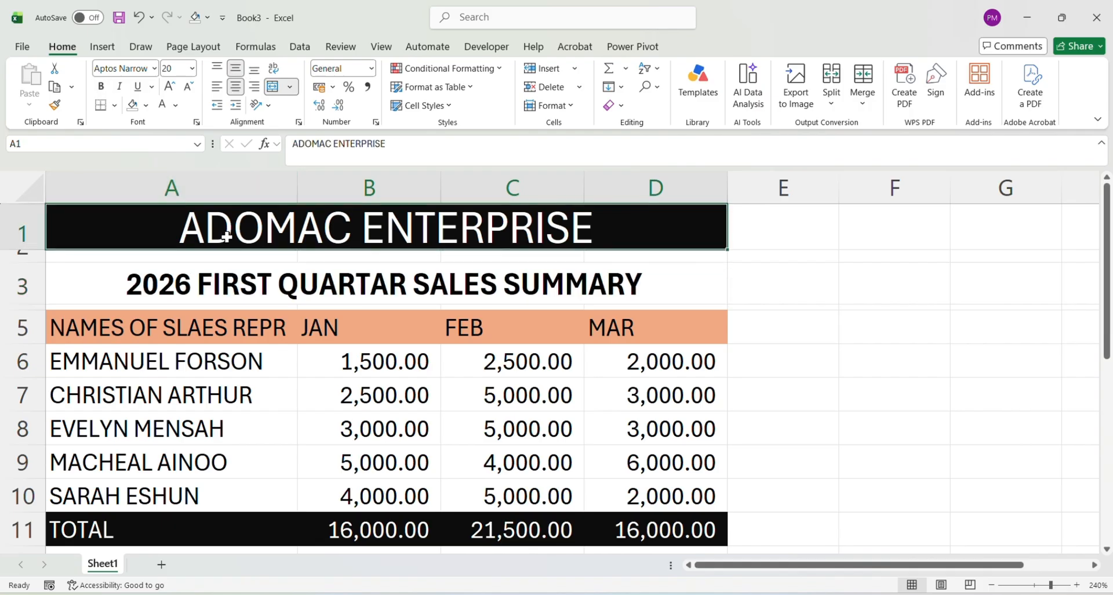
click(101, 86)
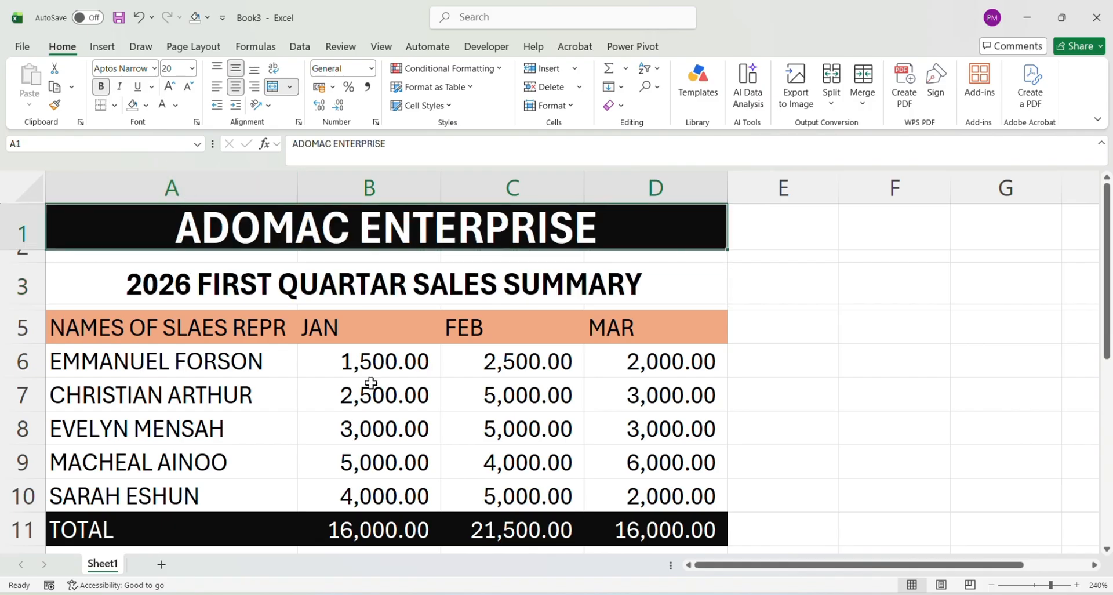
click(403, 414)
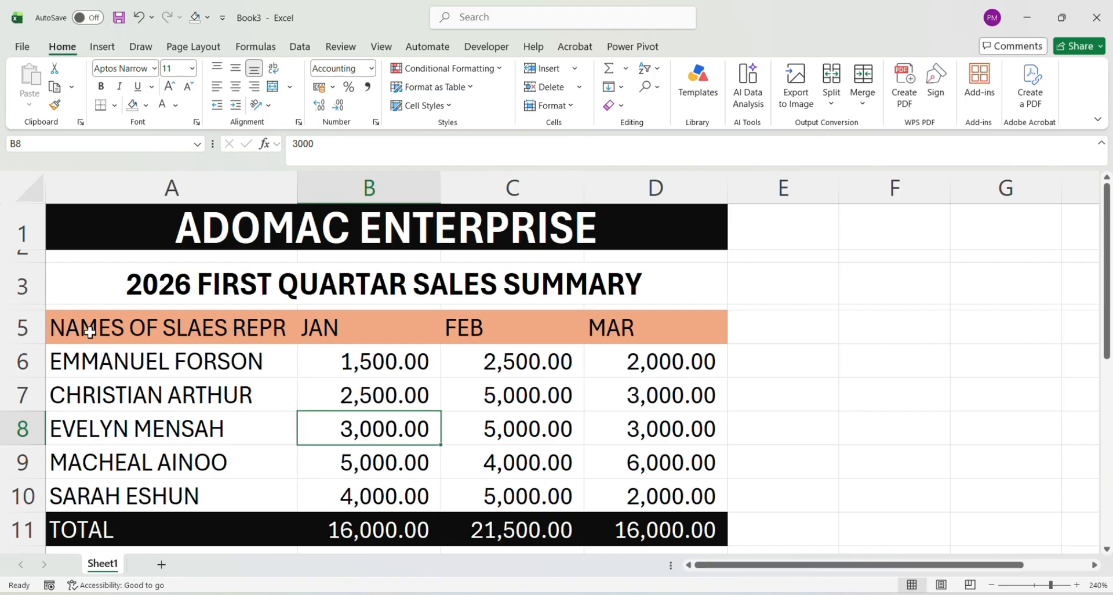
Step: Set the font size of the whole table A5:D11, from the column headers to the TOTAL row, to 12
drag(87, 326, 605, 524)
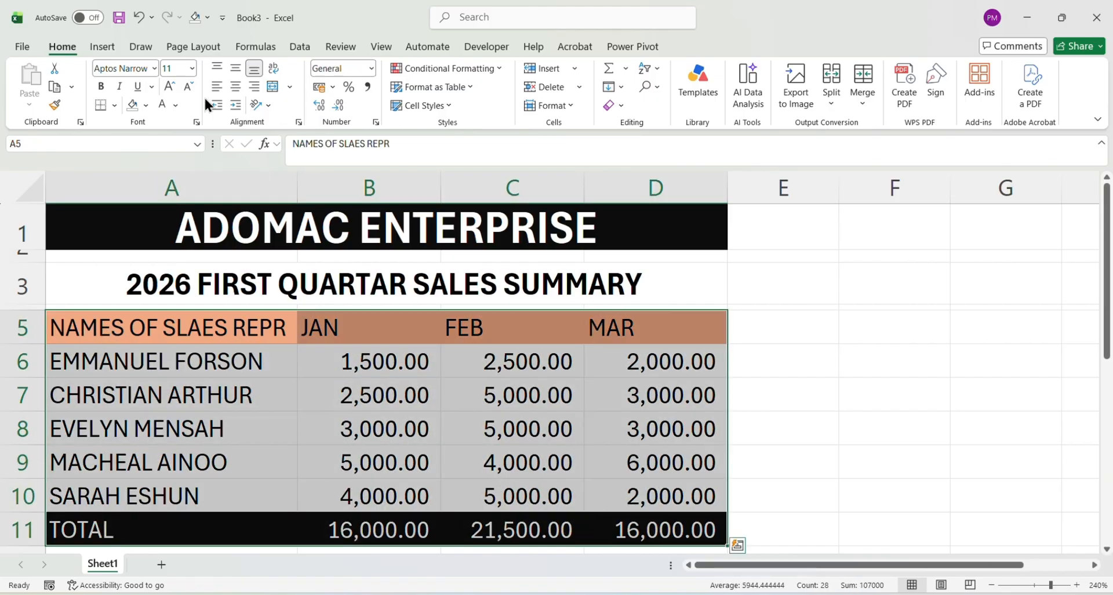
click(192, 69)
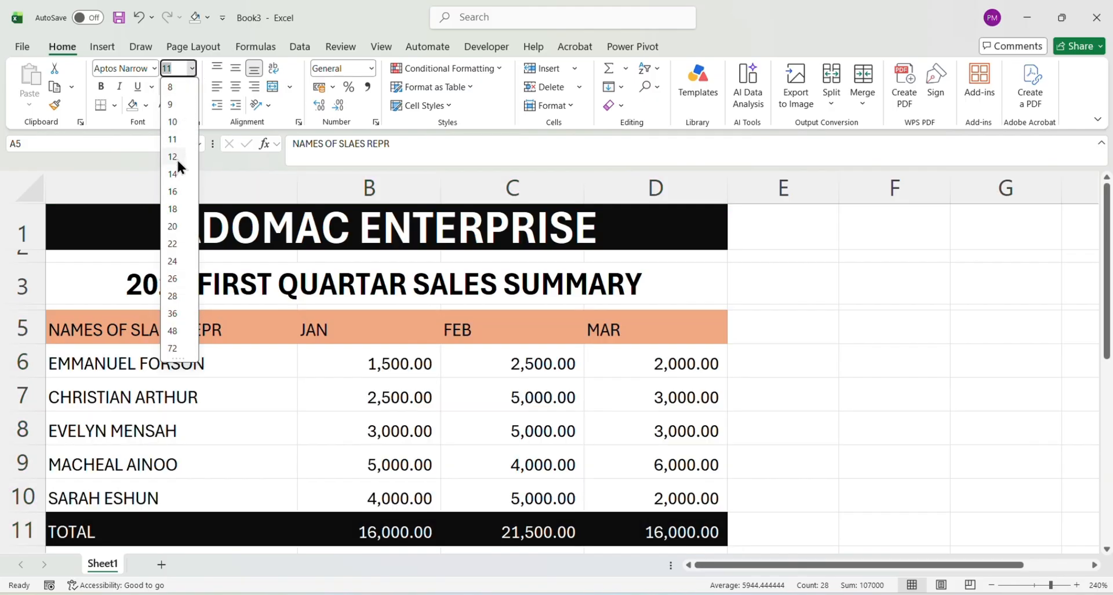
key(Escape)
scroll(375, 409, down, 3)
click(368, 410)
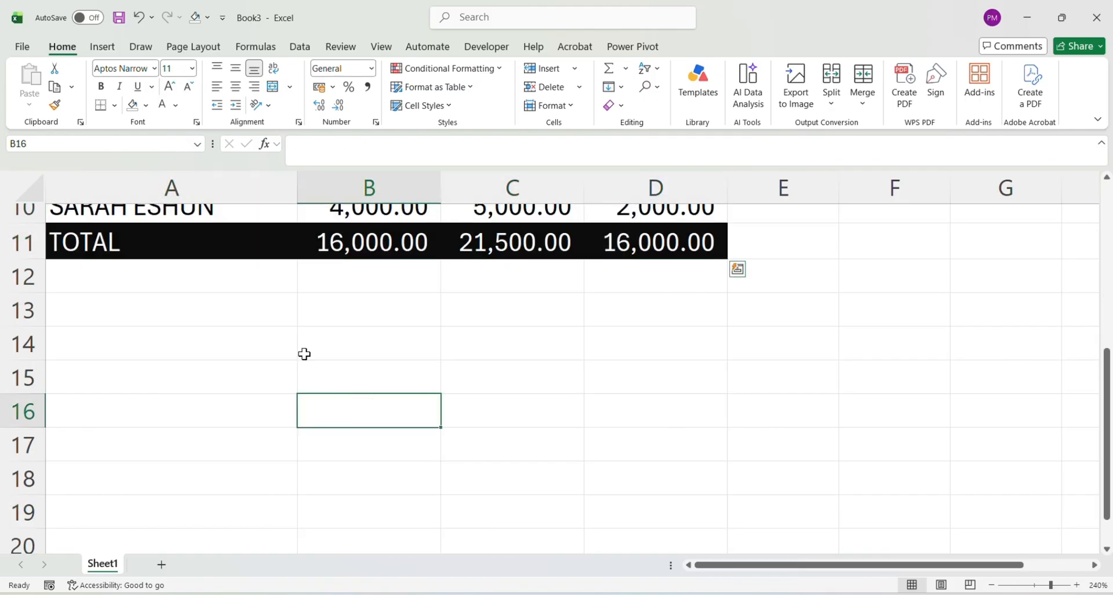
scroll(106, 286, down, 20)
scroll(99, 328, up, 20)
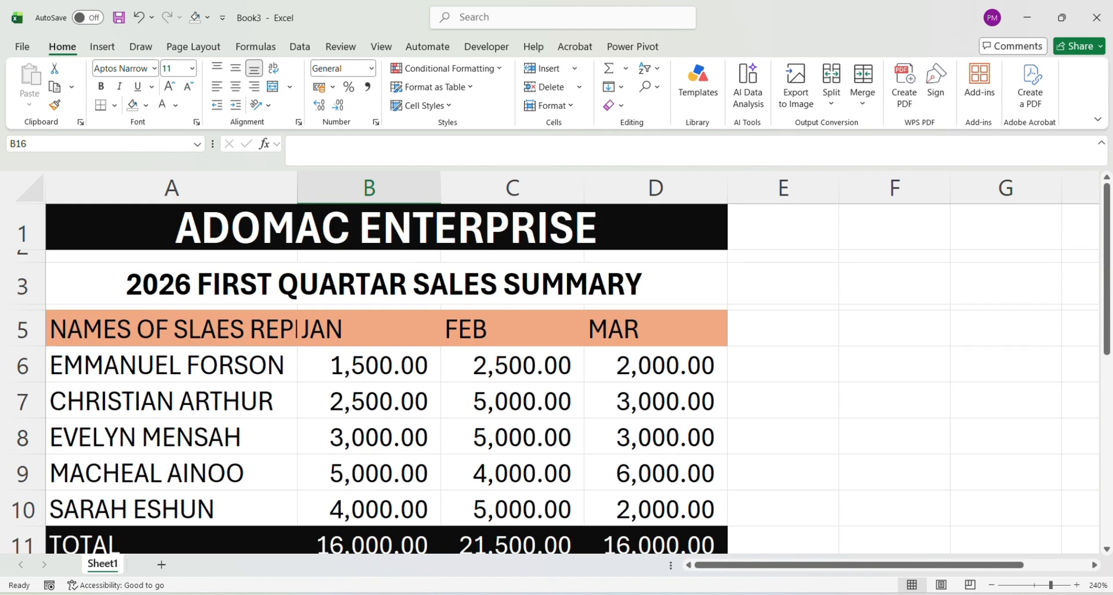
Step: Make the TOTAL row A11:D11 bold
click(991, 585)
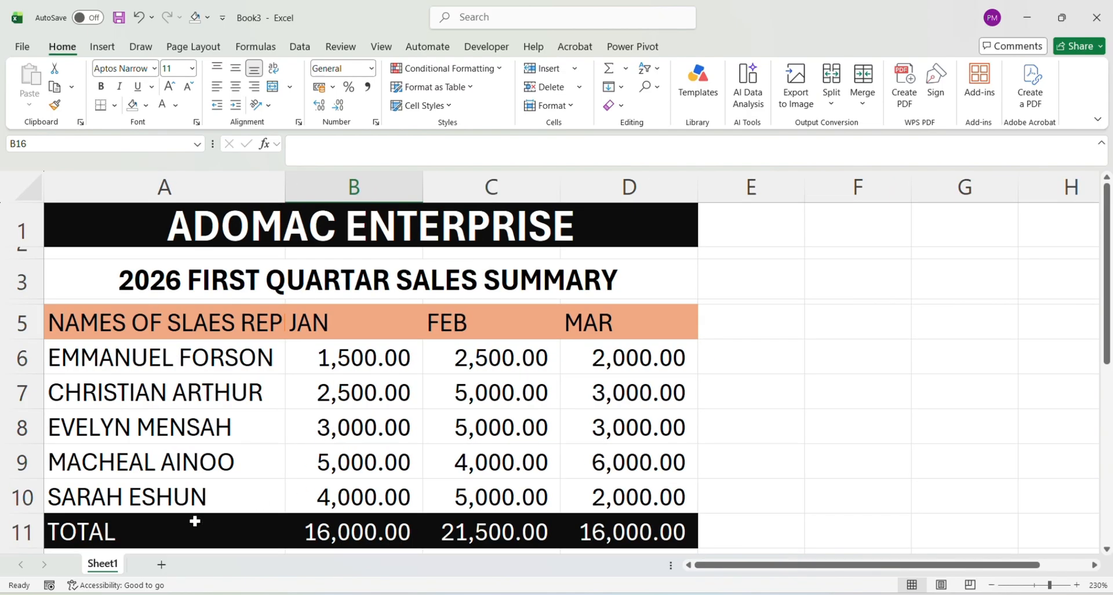
drag(75, 532, 592, 545)
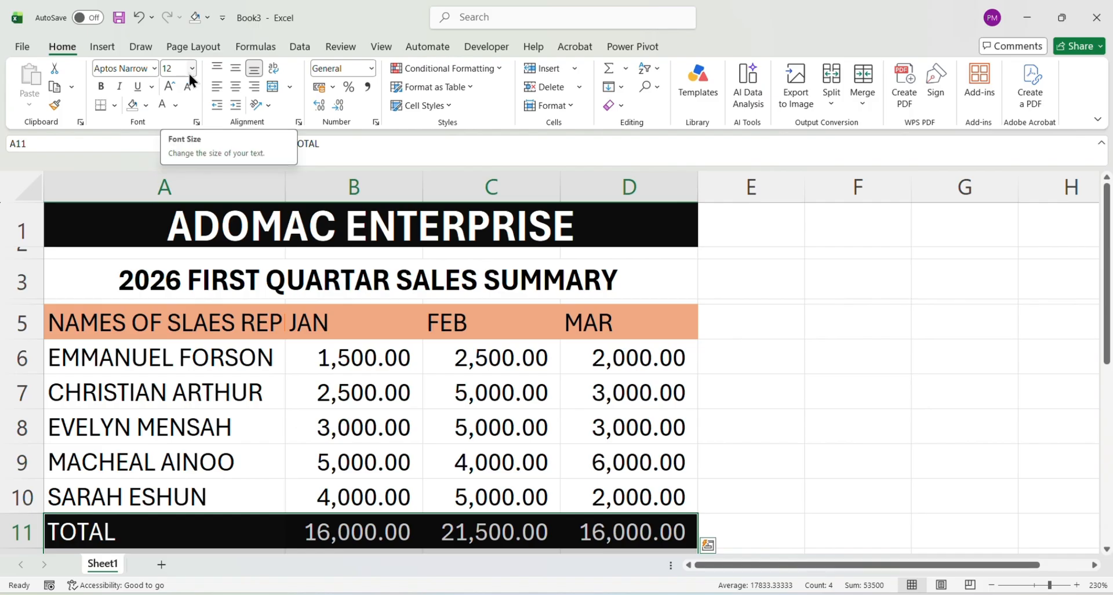
click(102, 86)
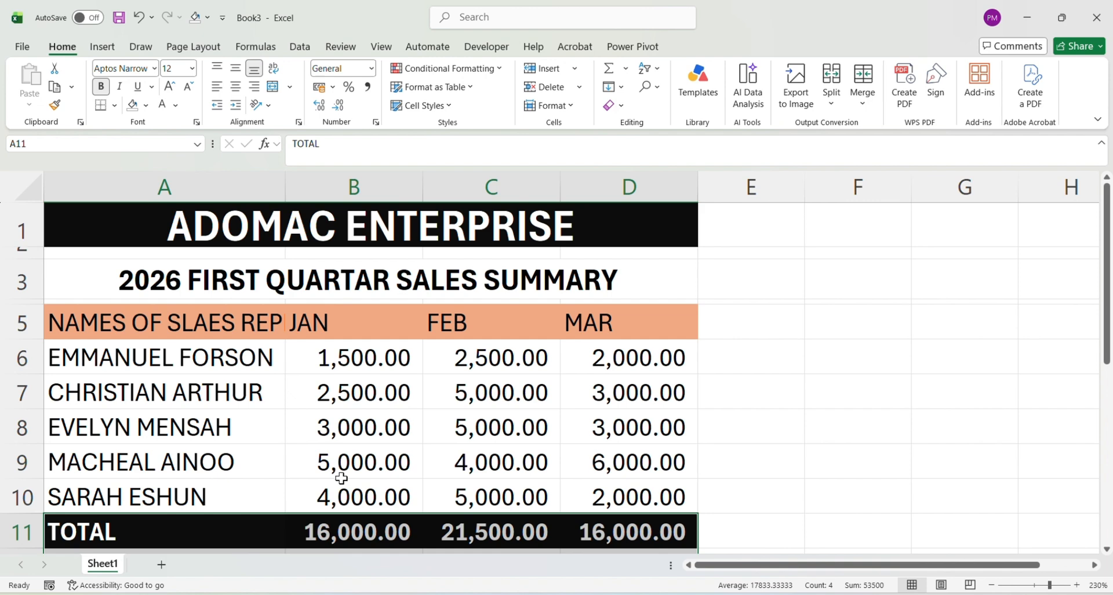
click(443, 430)
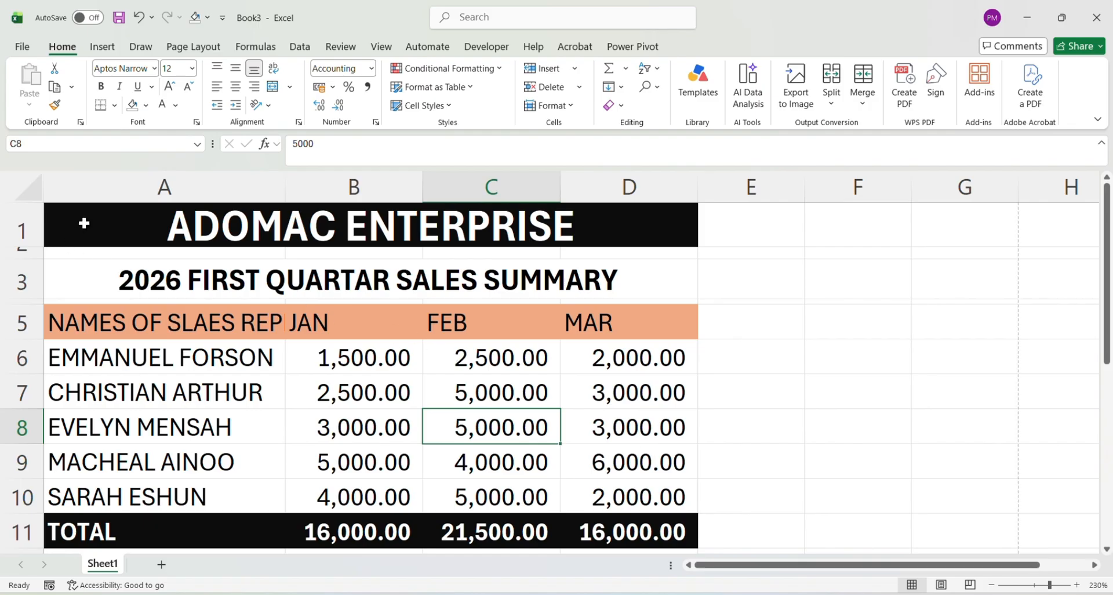
Step: Insert a blank row above the ADOMAC ENTERPRISE title in row 1
click(18, 231)
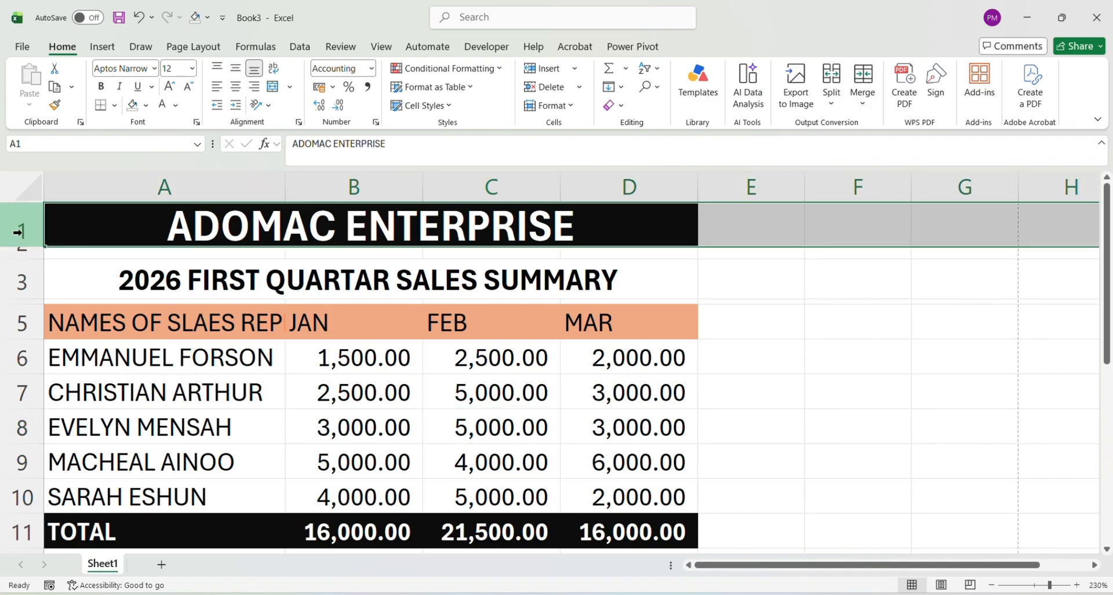
right_click(17, 232)
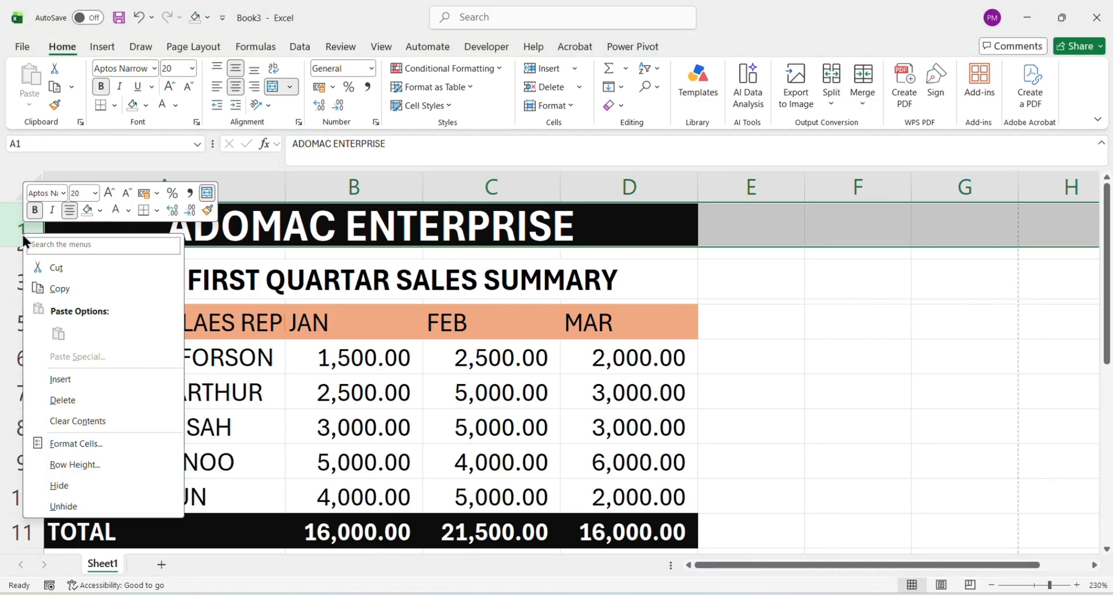
click(67, 377)
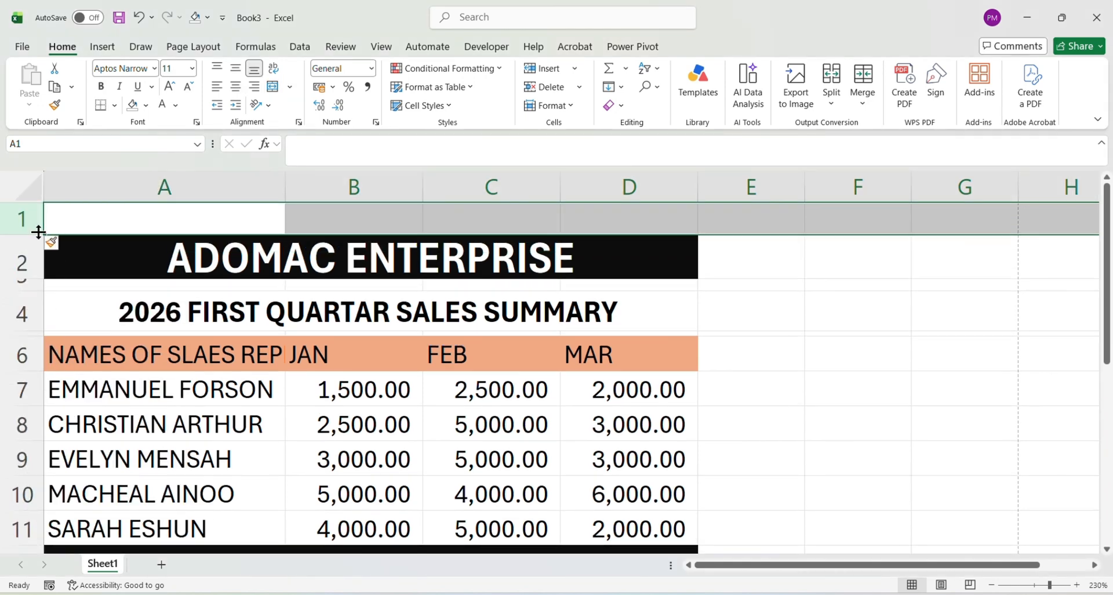
Step: Insert a blank column before the sales table as column A and make it narrower
click(80, 184)
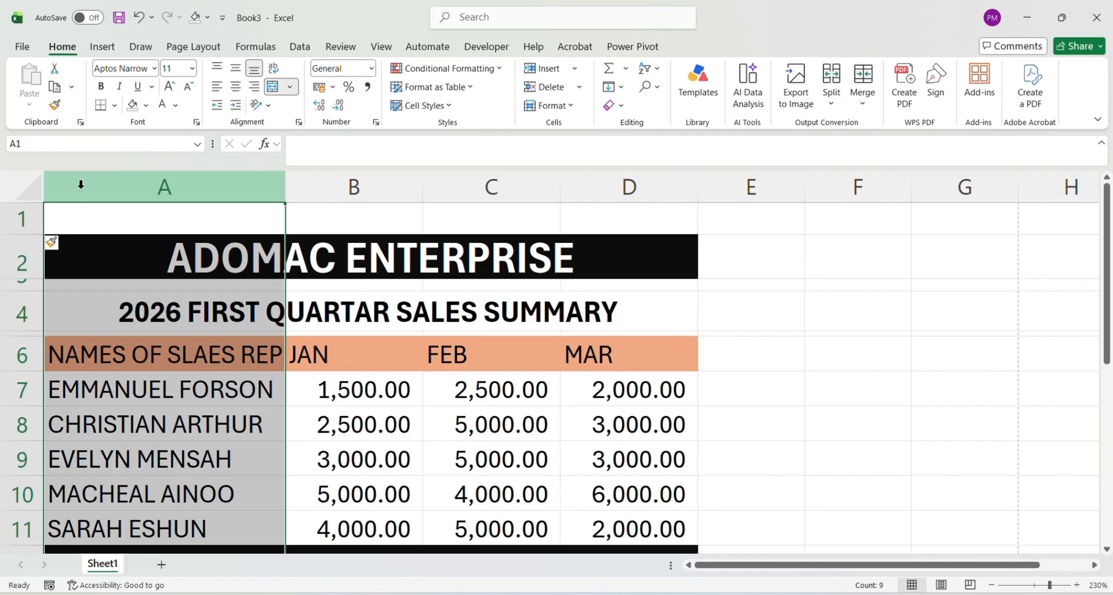
right_click(117, 182)
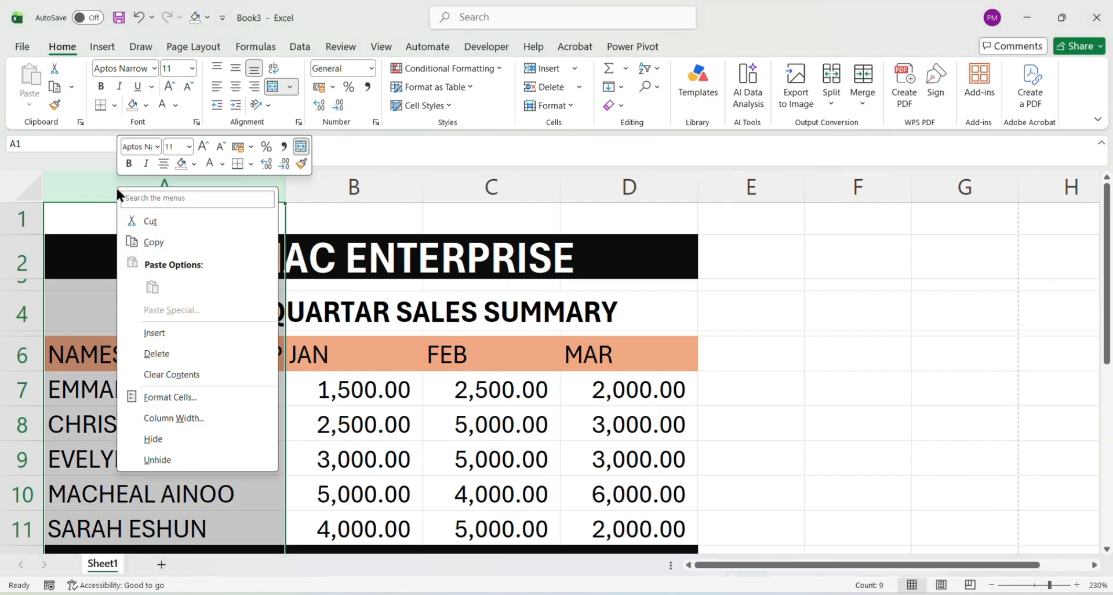
click(172, 335)
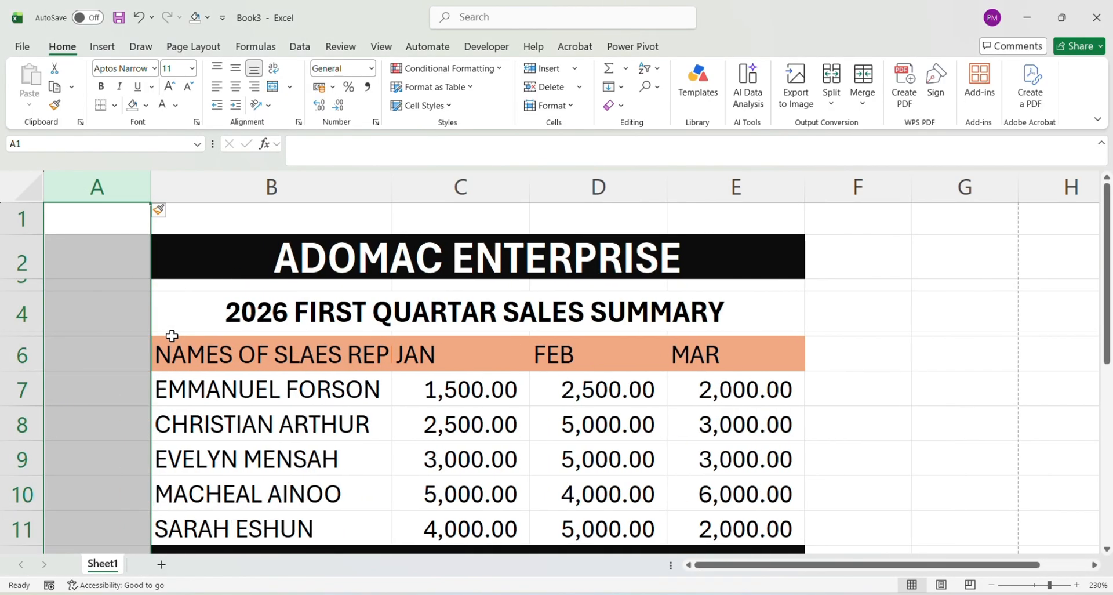
click(156, 353)
drag(150, 186, 113, 175)
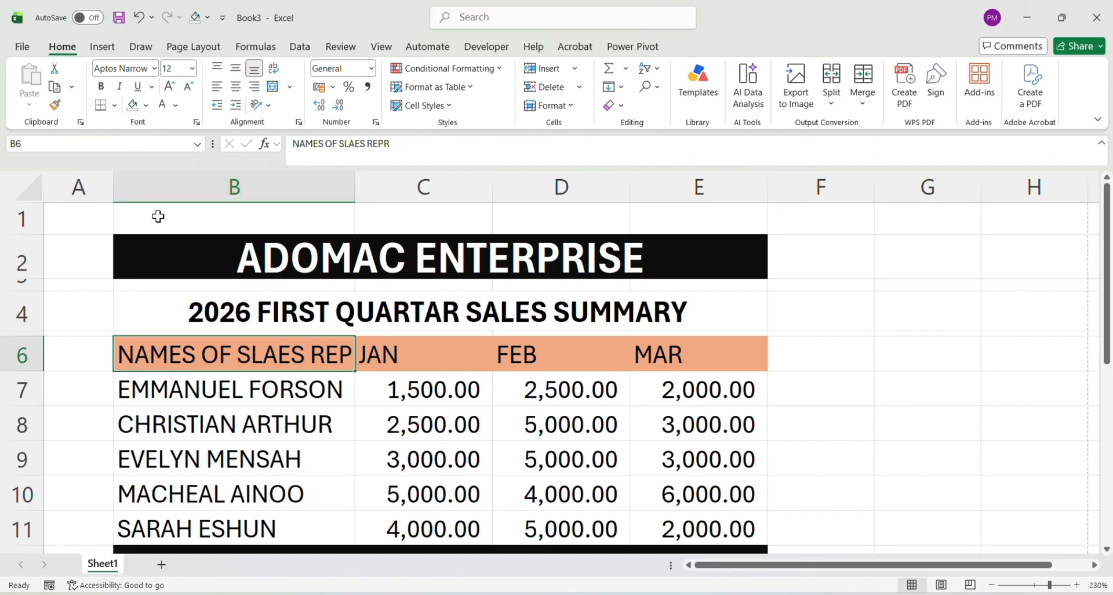
Step: Apply all borders to the sales table B6:E12, from the column headers to the TOTAL row
scroll(508, 403, down, 1)
scroll(507, 404, up, 1)
click(990, 585)
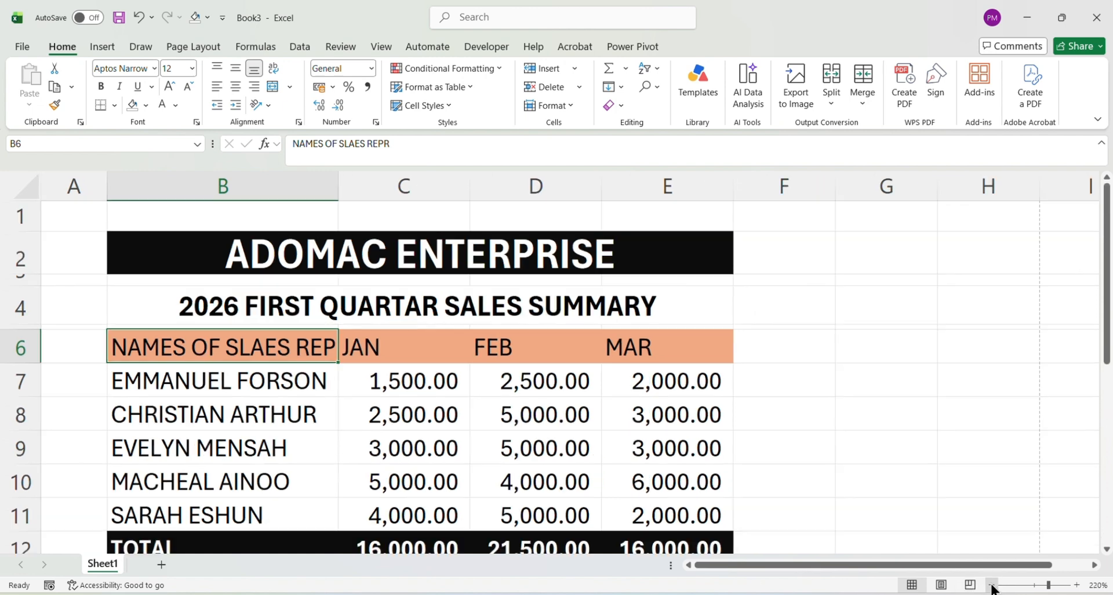
click(991, 585)
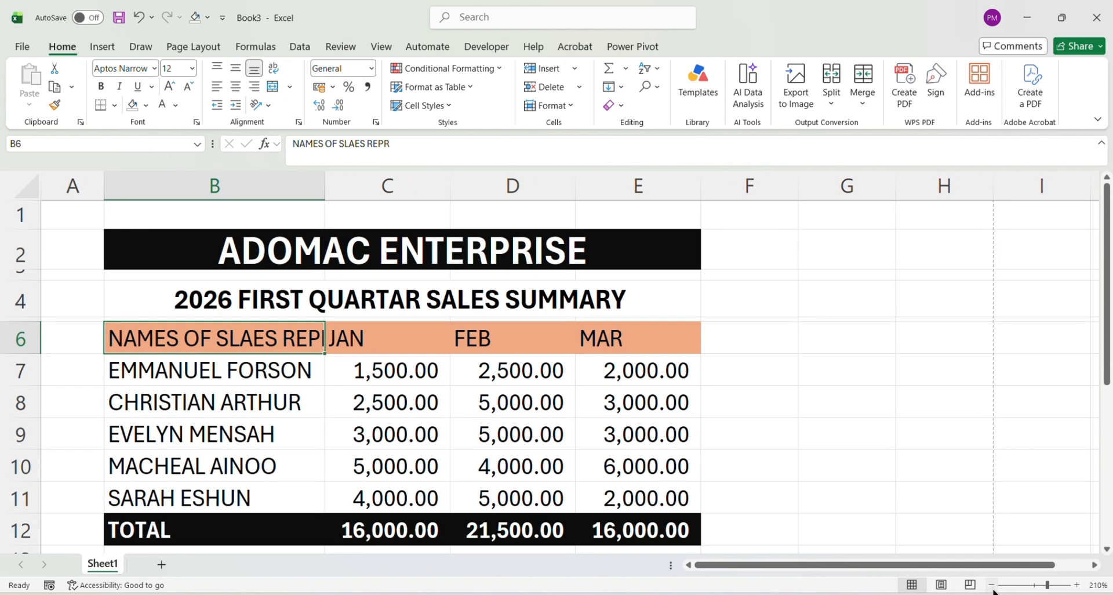
click(765, 454)
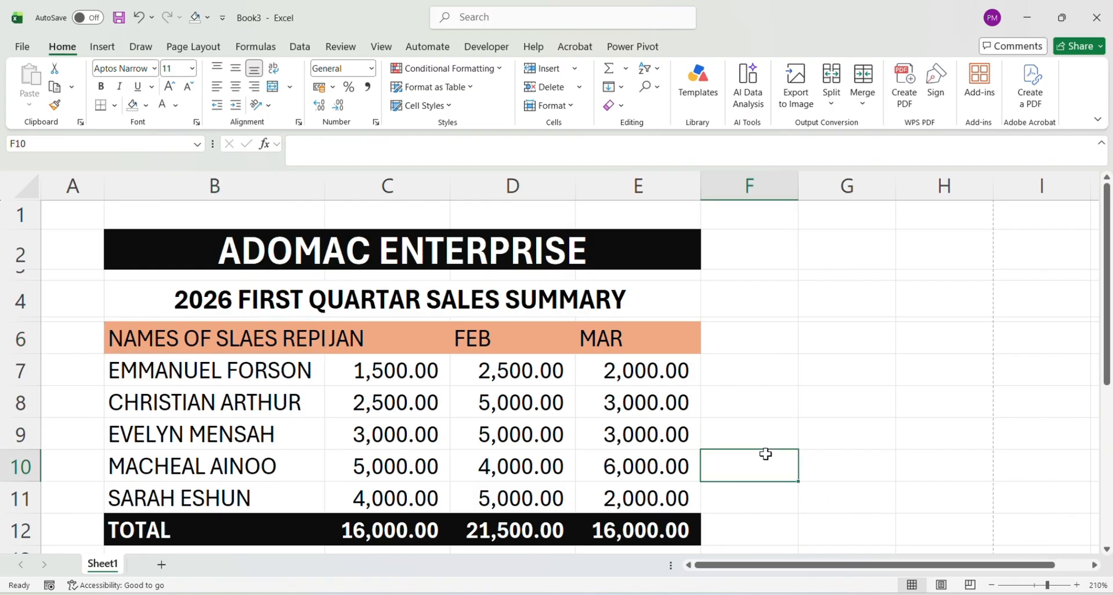
scroll(765, 454, down, 1)
scroll(765, 454, up, 1)
click(115, 105)
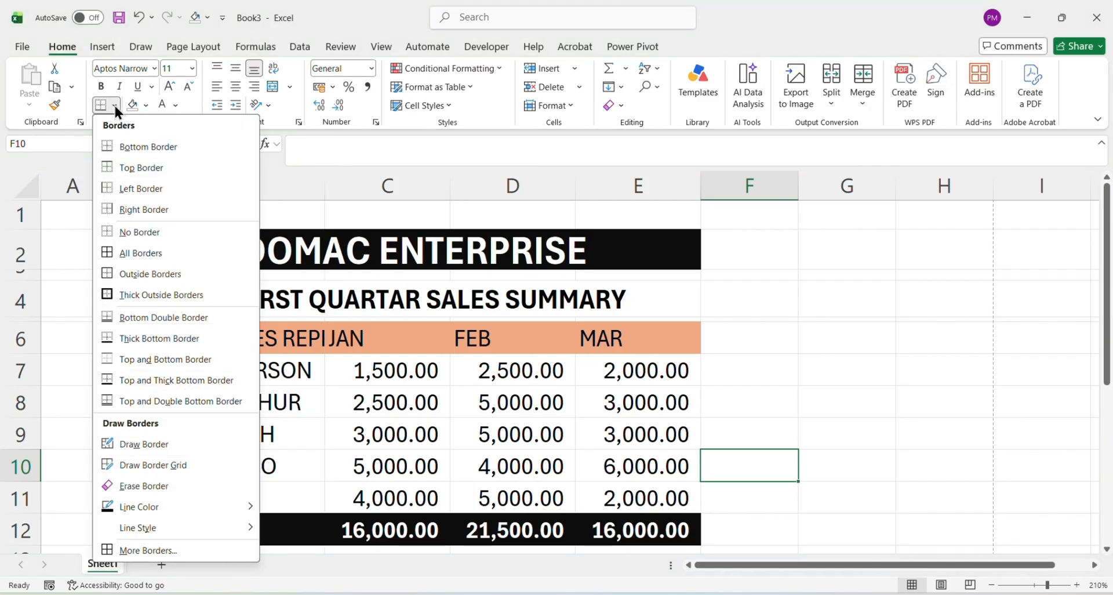
key(Escape)
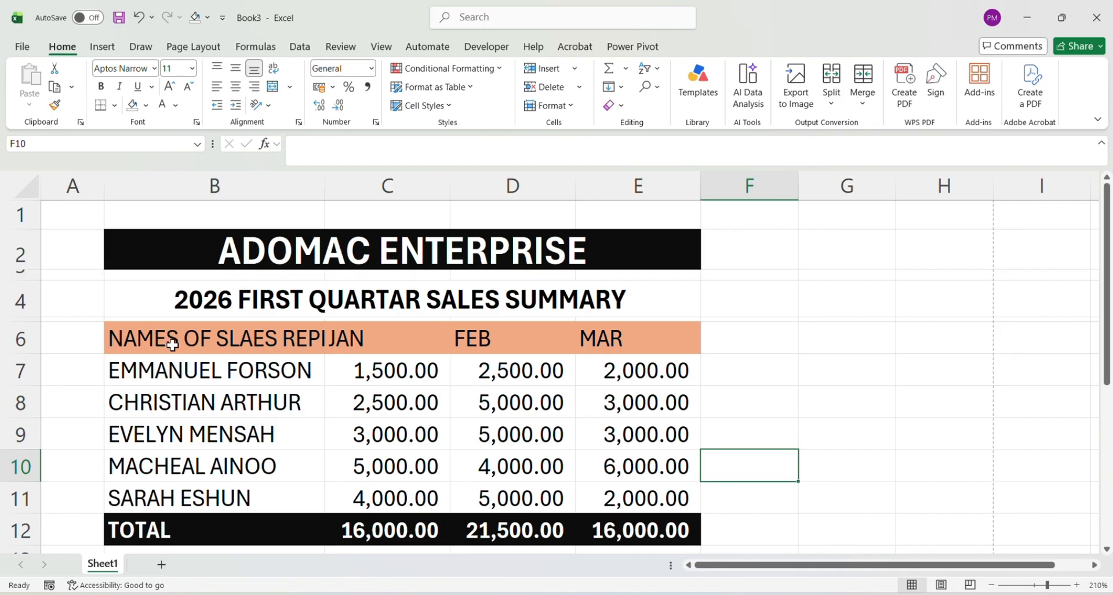
drag(133, 342, 611, 529)
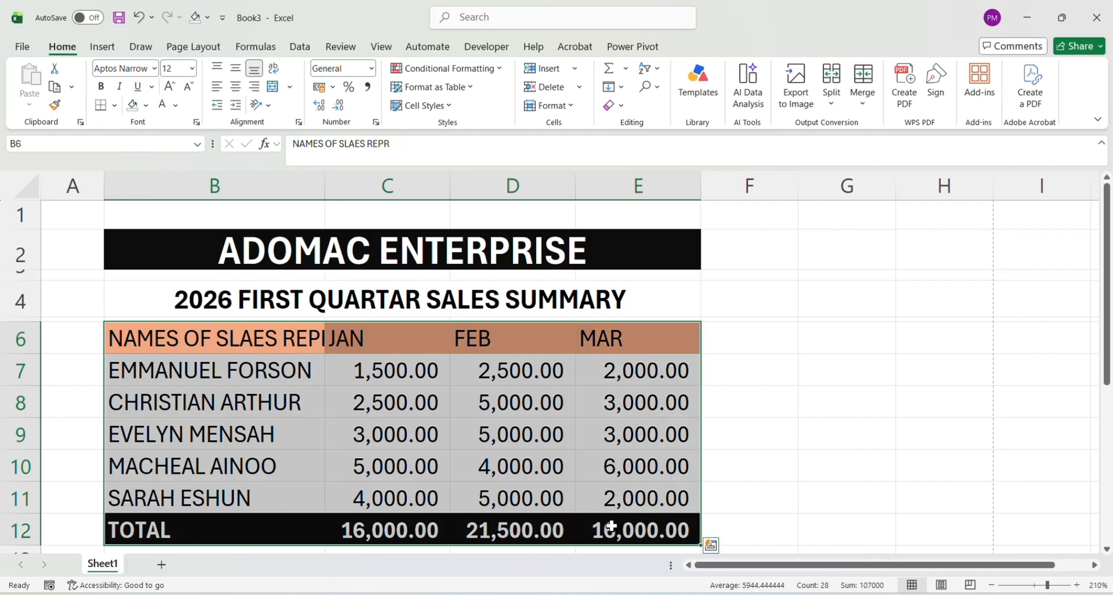
click(114, 104)
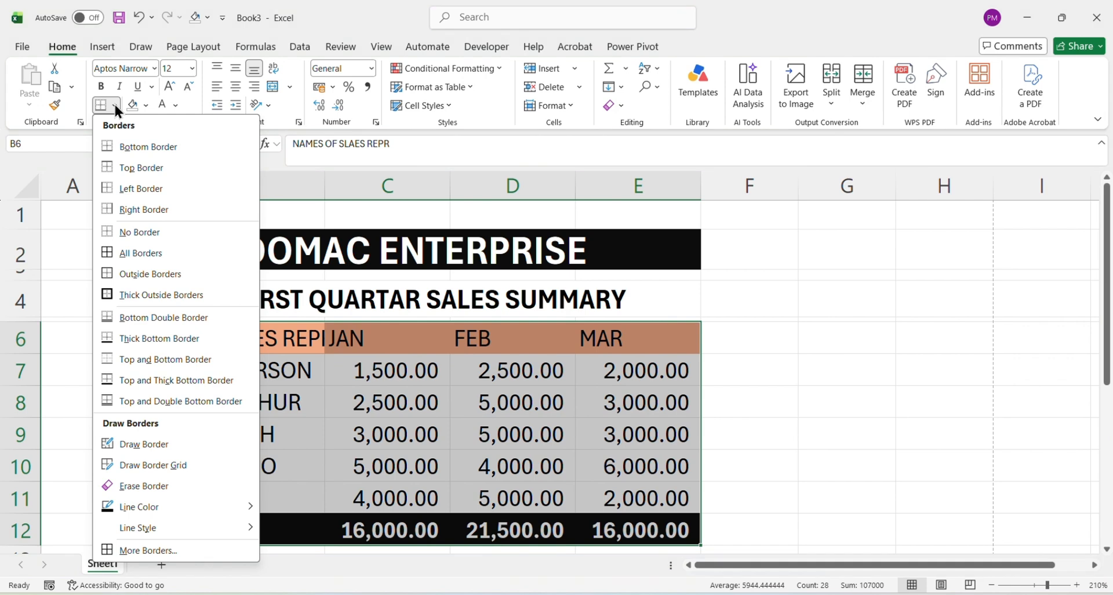
click(126, 255)
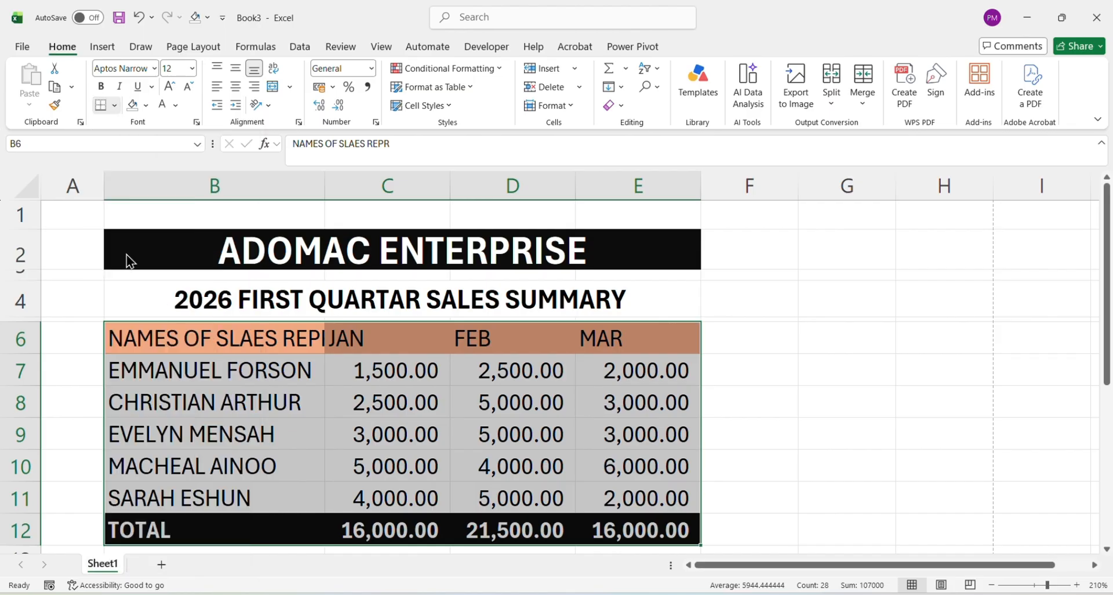
click(667, 405)
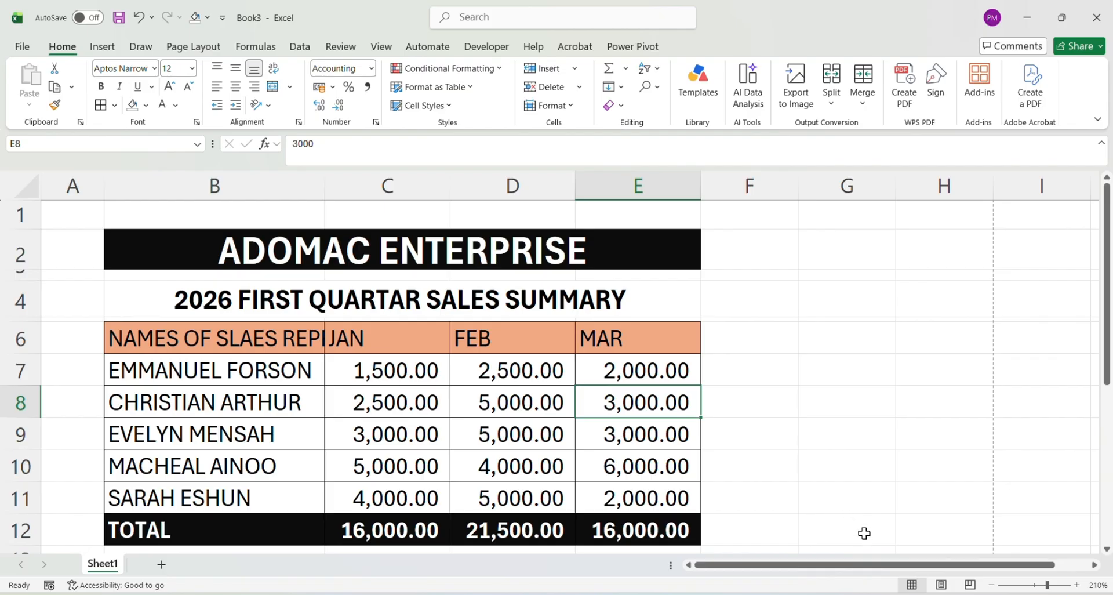
Step: Check how the sales table fits on the printed page in Page Layout view and the enlarged print preview, then return to Normal view
click(941, 584)
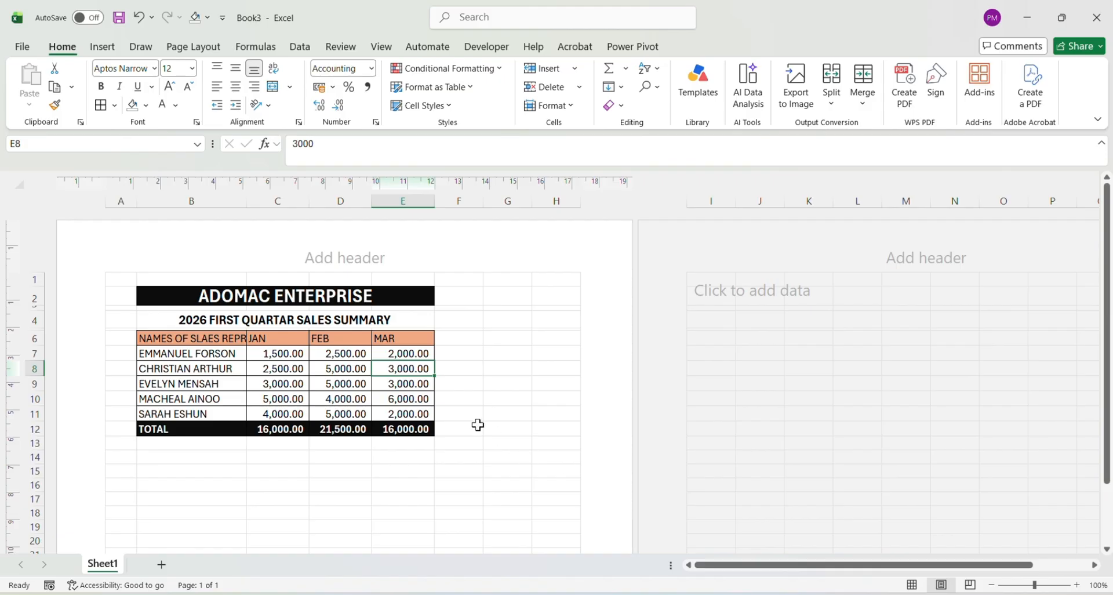
click(30, 49)
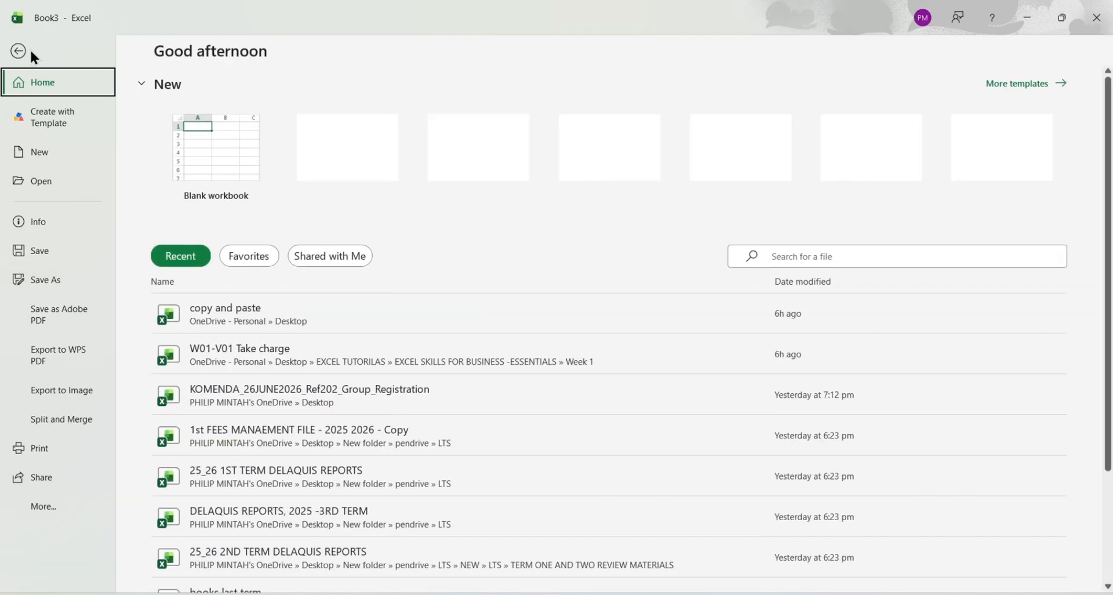
click(19, 51)
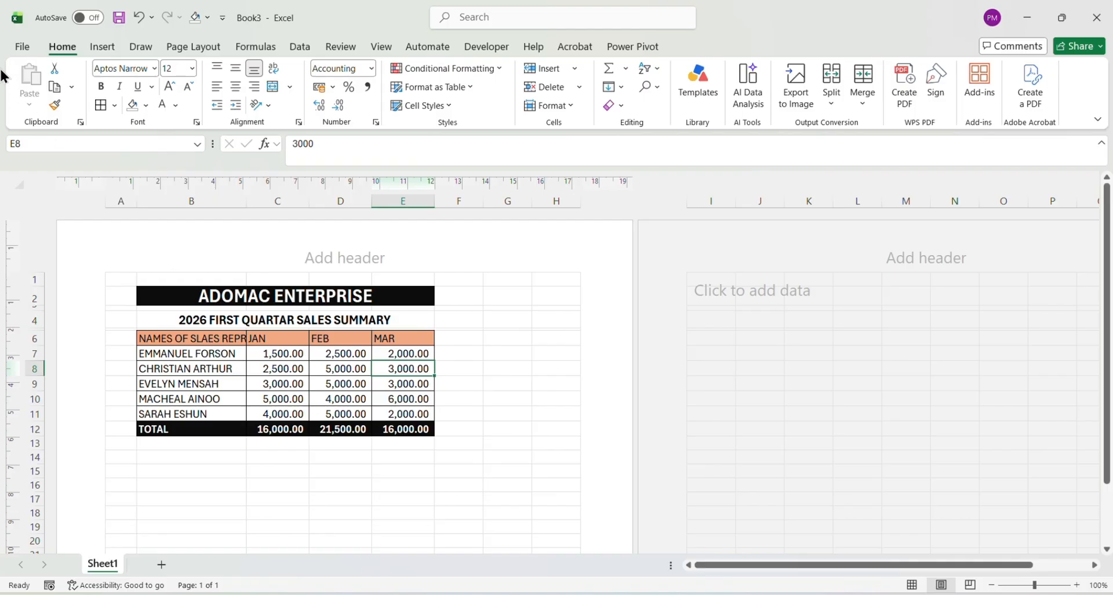
click(21, 48)
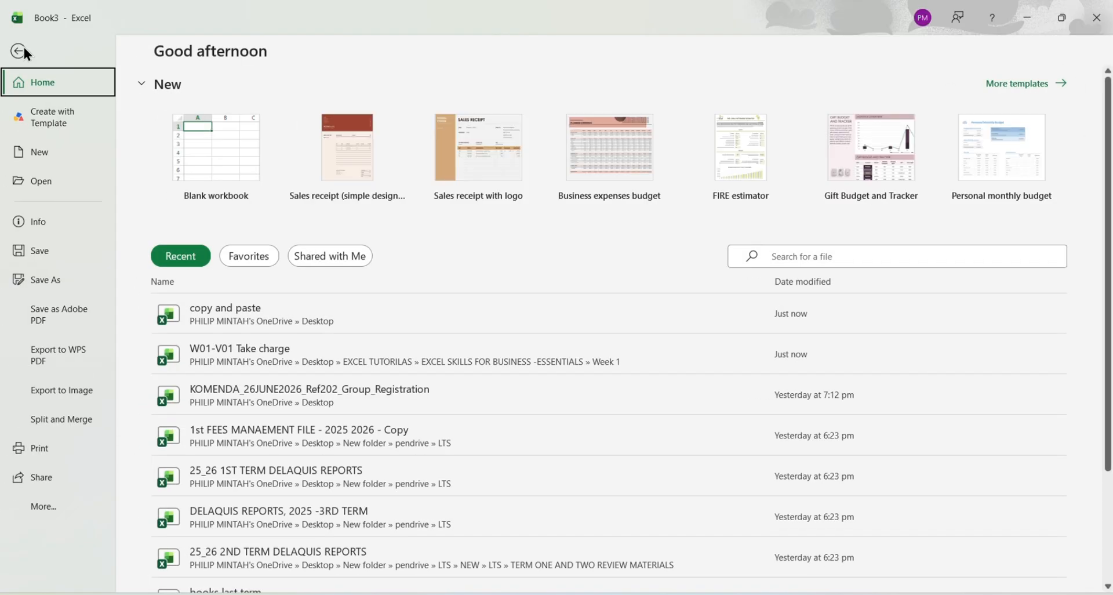
click(44, 450)
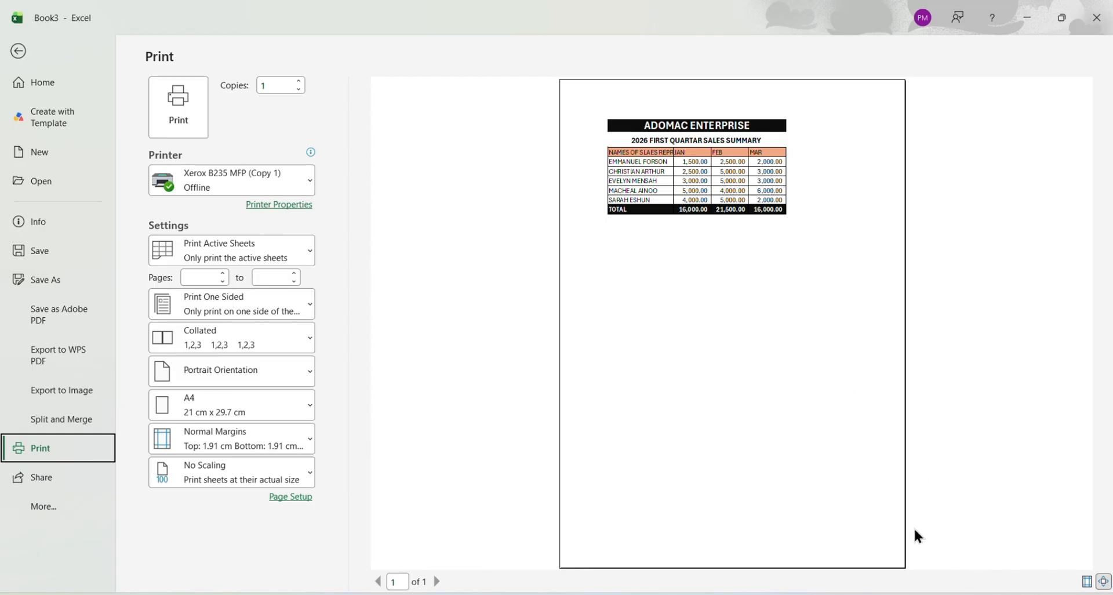
click(787, 476)
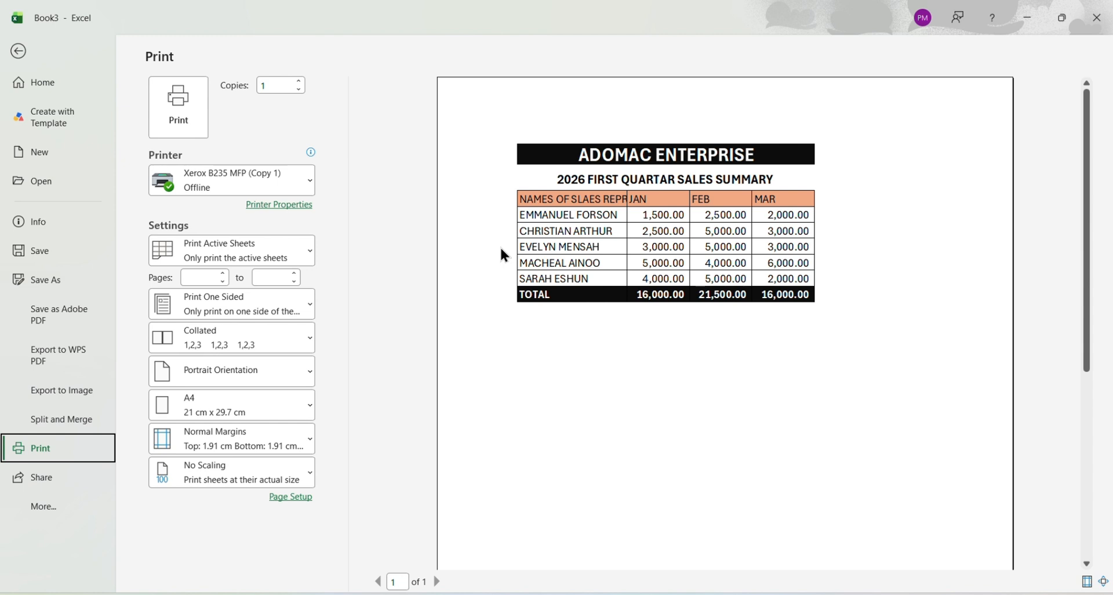
click(18, 52)
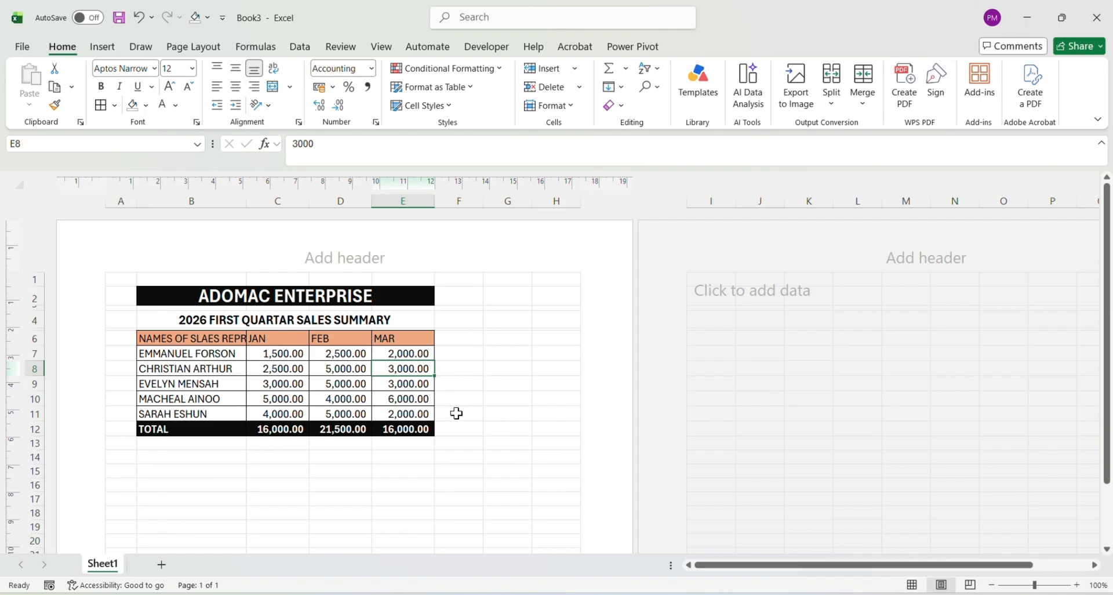
click(912, 585)
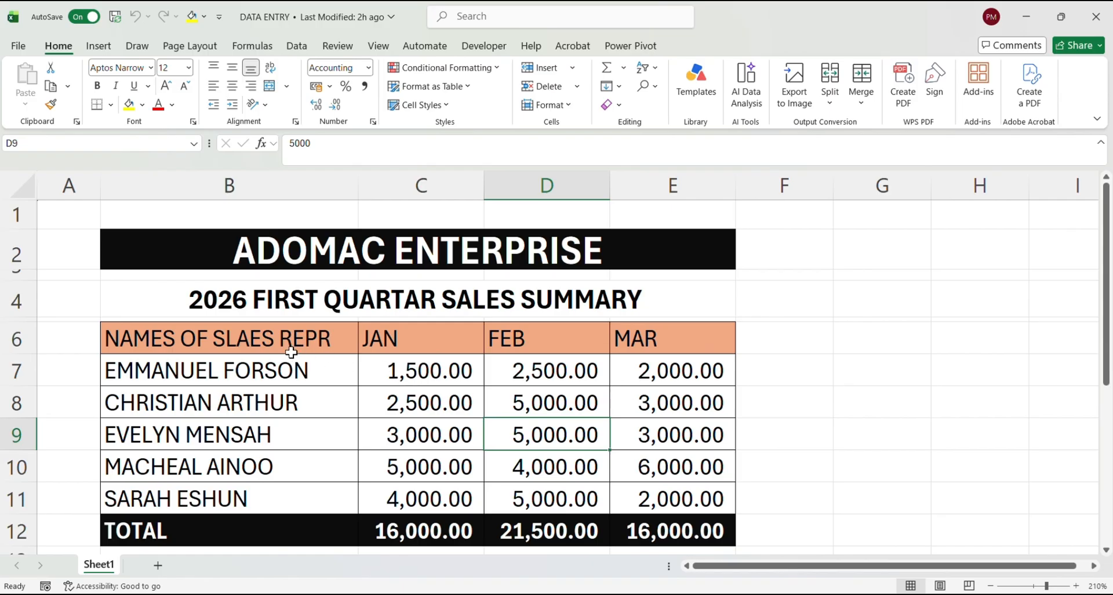
Step: Correct the header in B6 to read NAMES OF SALES REPS
click(238, 339)
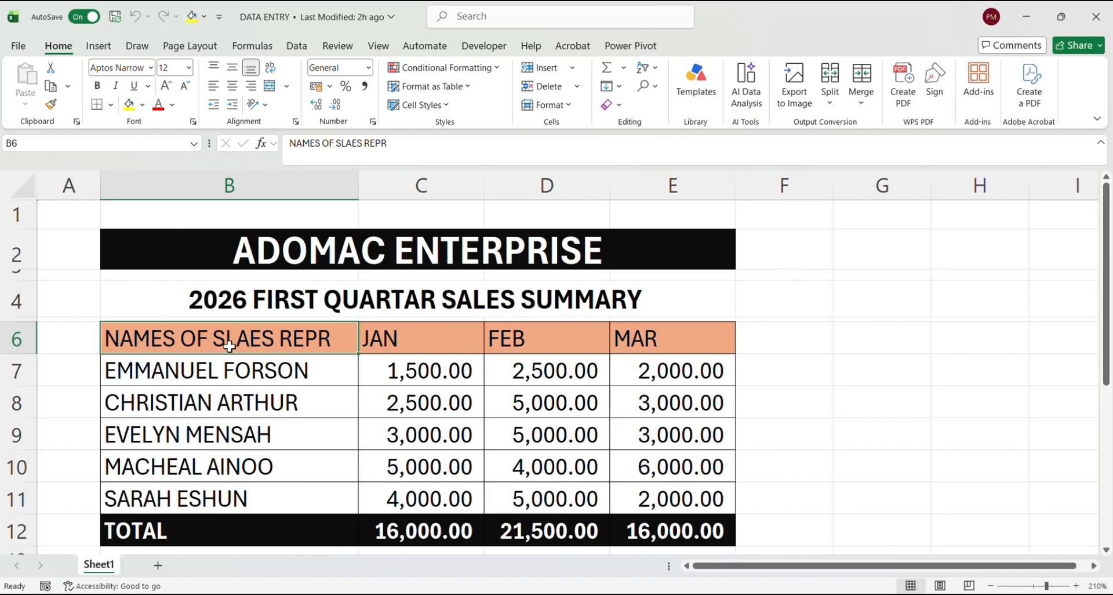
double_click(234, 341)
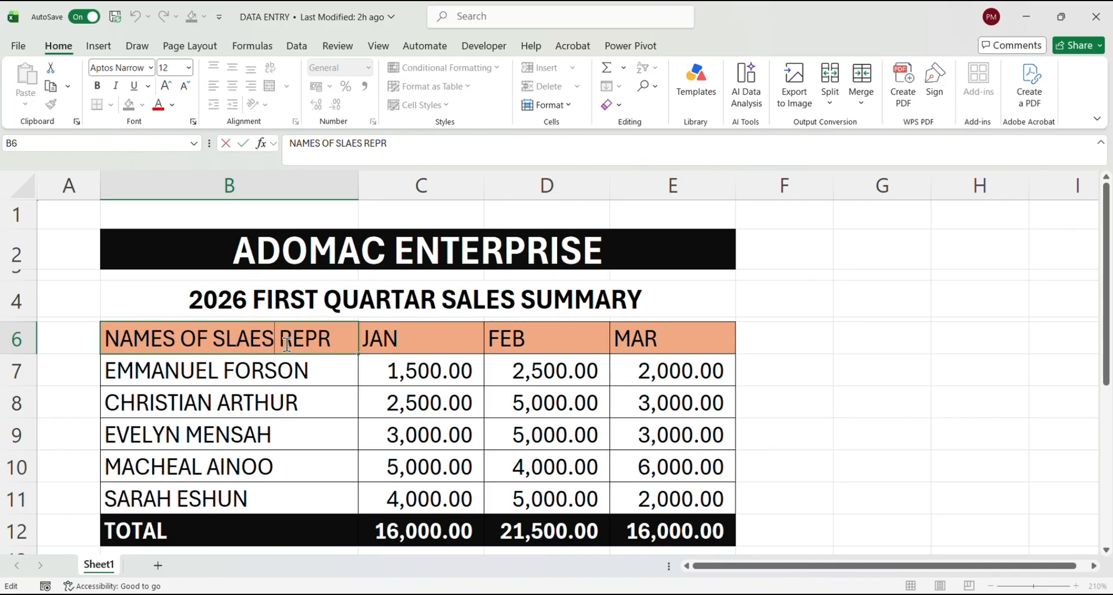
key(BackSpace)
key(BackSpace)
key(BackSpace)
key(BackSpace)
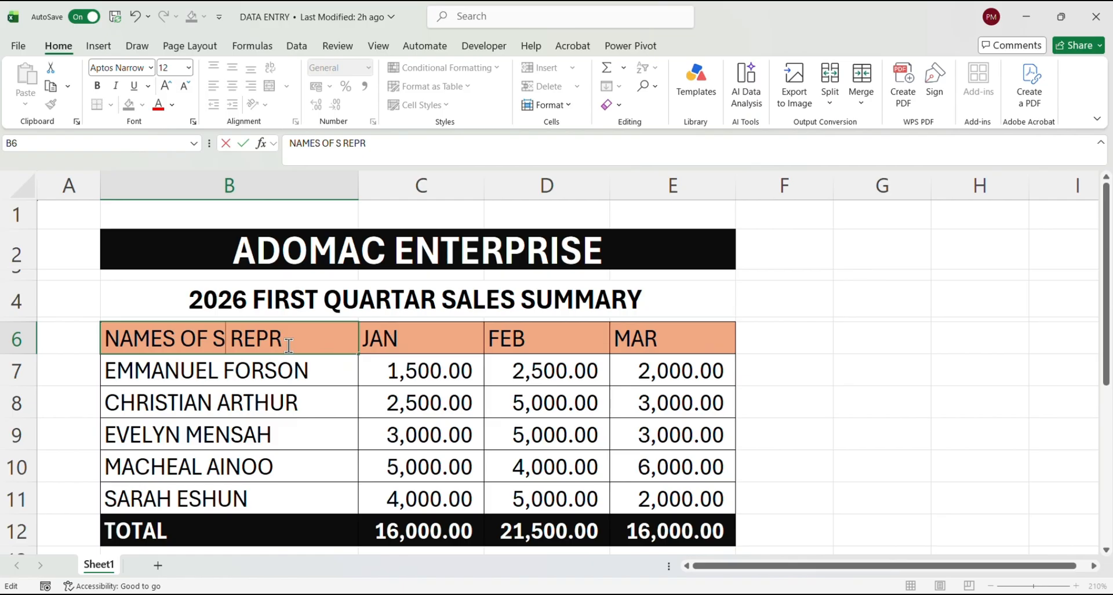
text(ALES)
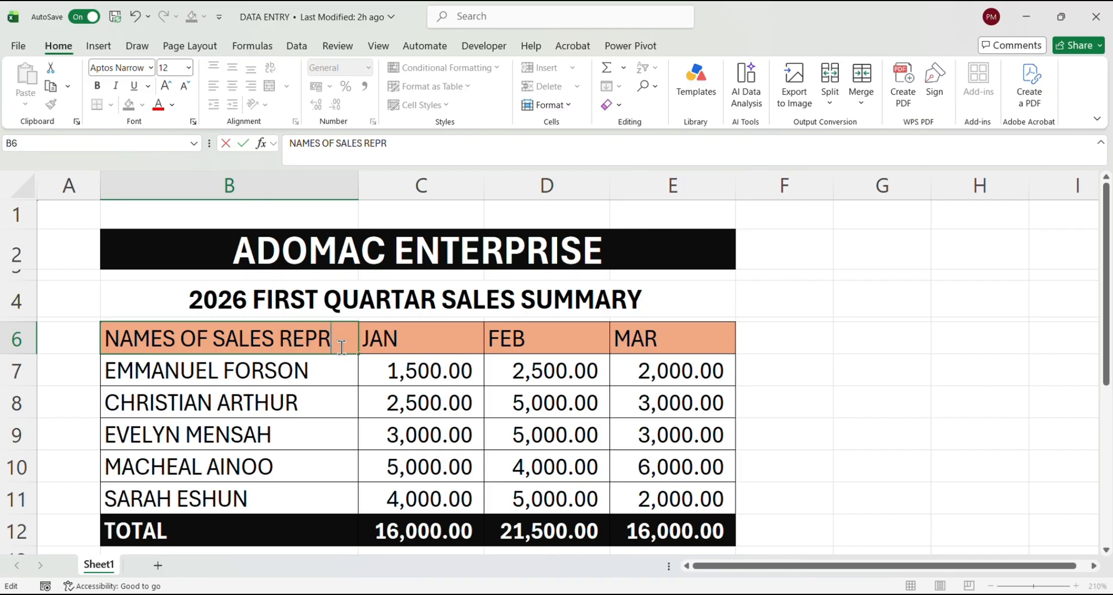
key(BackSpace)
text(S)
Step: Correct the spelling of the sales representative's first name in cell B10
click(189, 465)
double_click(199, 462)
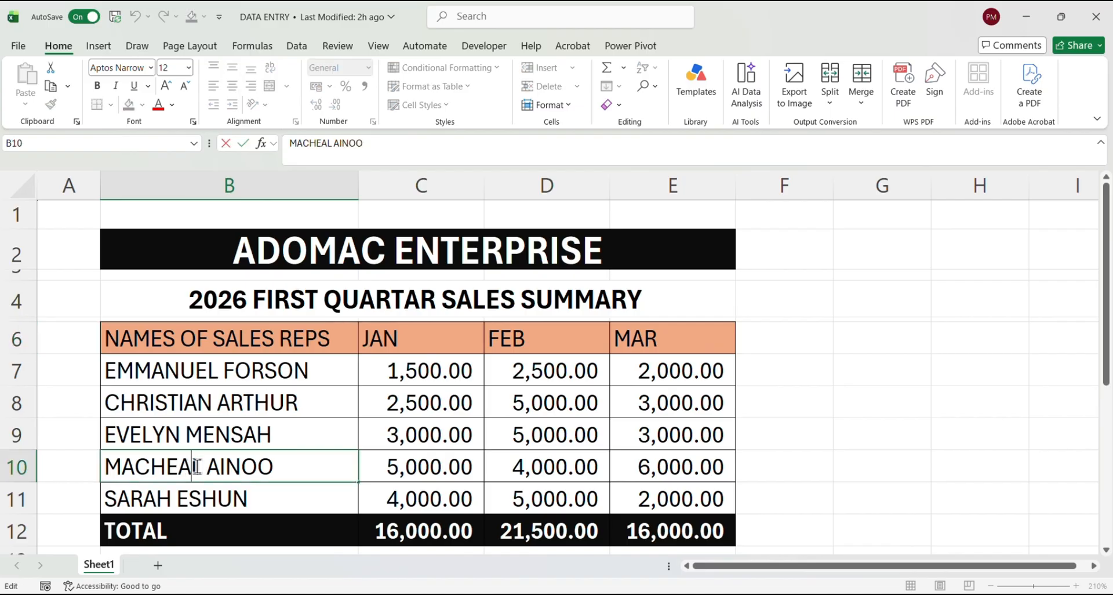
key(BackSpace)
key(BackSpace)
key(BackSpace)
key(BackSpace)
key(BackSpace)
key(BackSpace)
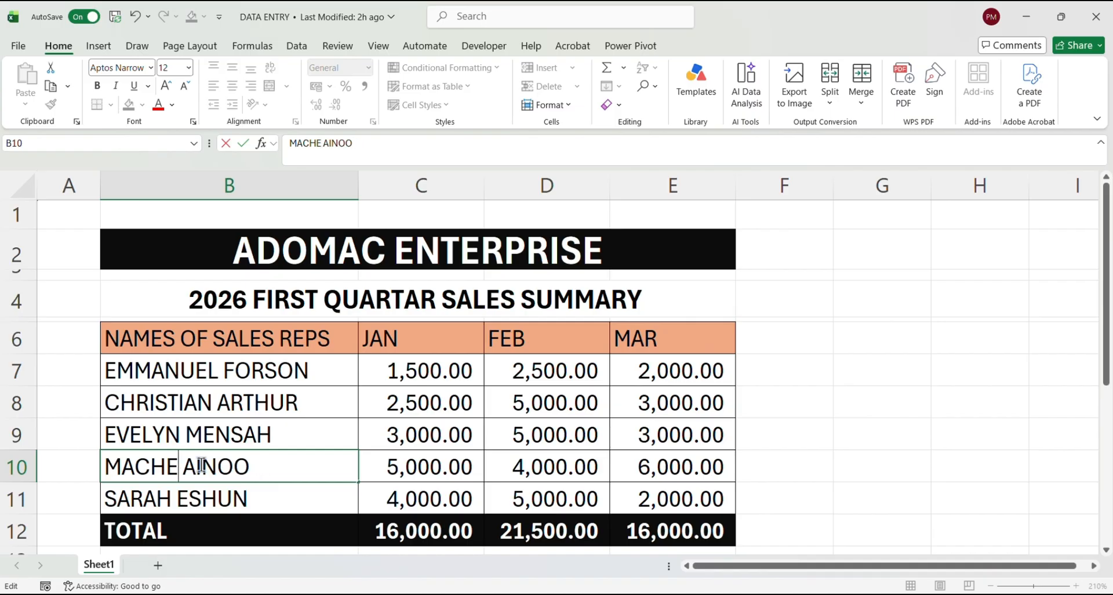
text(ICHAE)
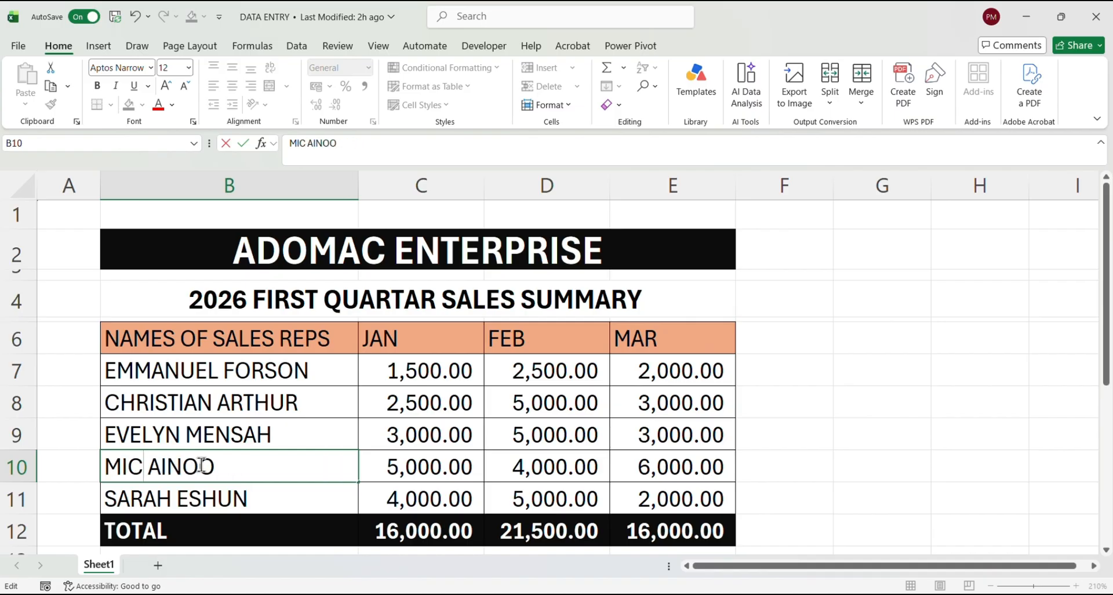
text(L)
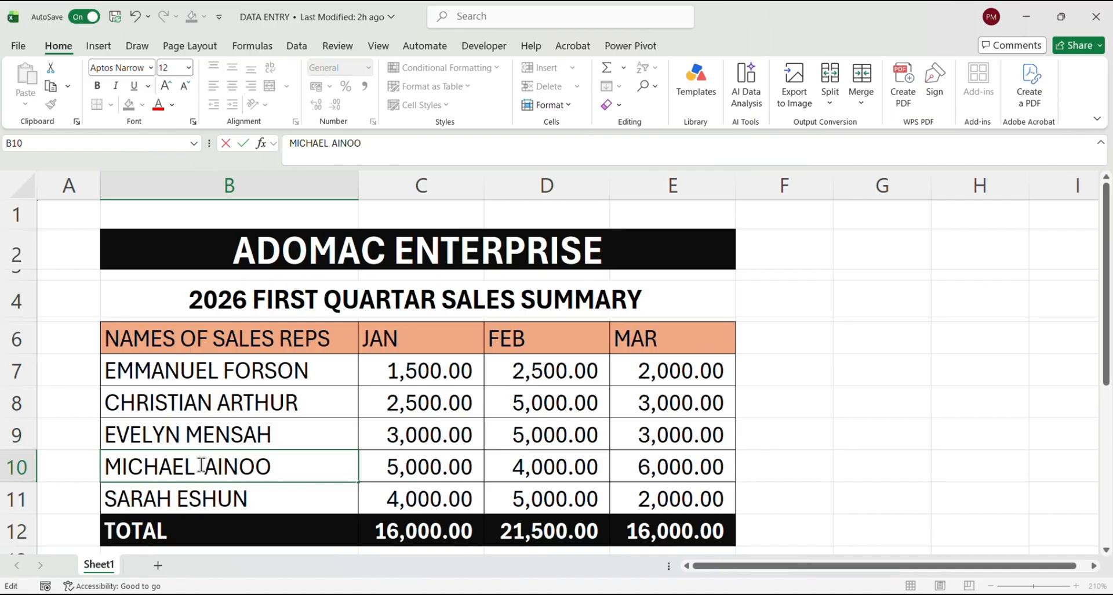
click(217, 404)
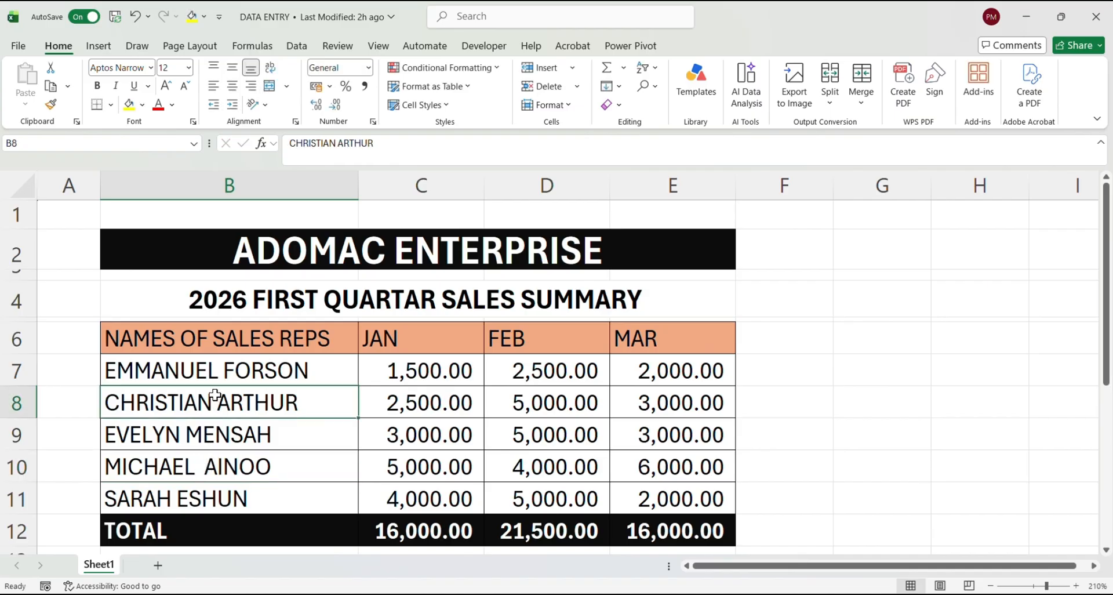
Step: Center the JAN, FEB and MAR headers horizontally in C6:E6
drag(364, 340, 621, 343)
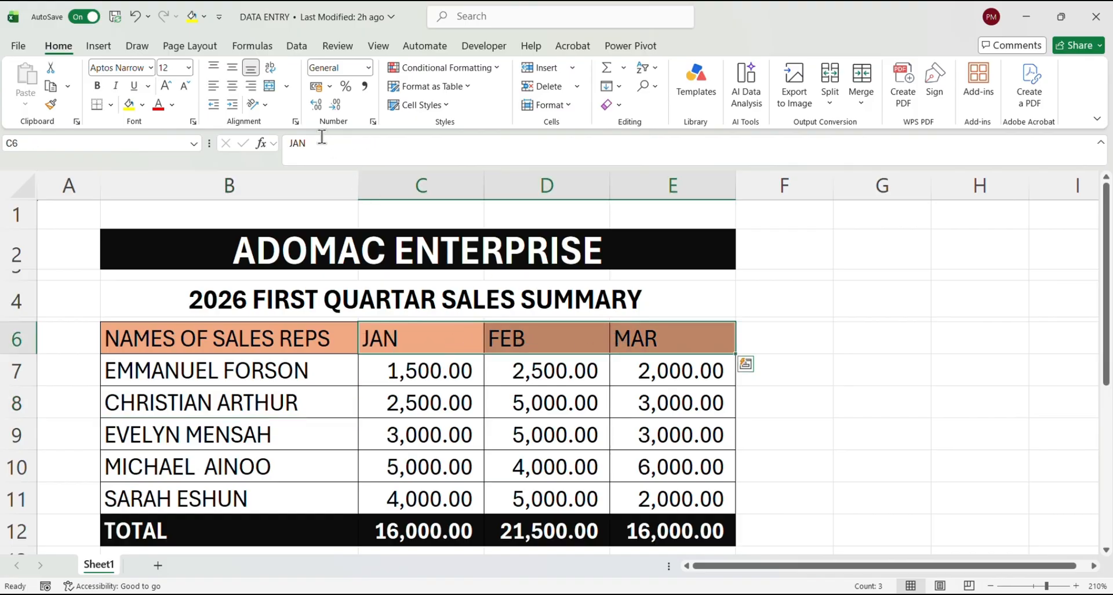
click(236, 86)
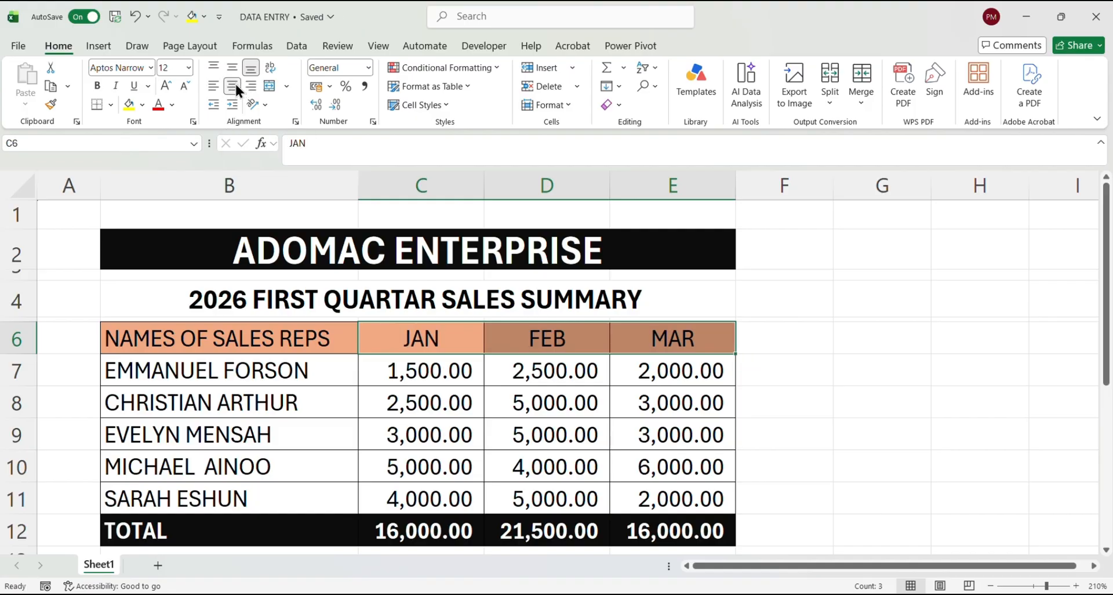
click(366, 379)
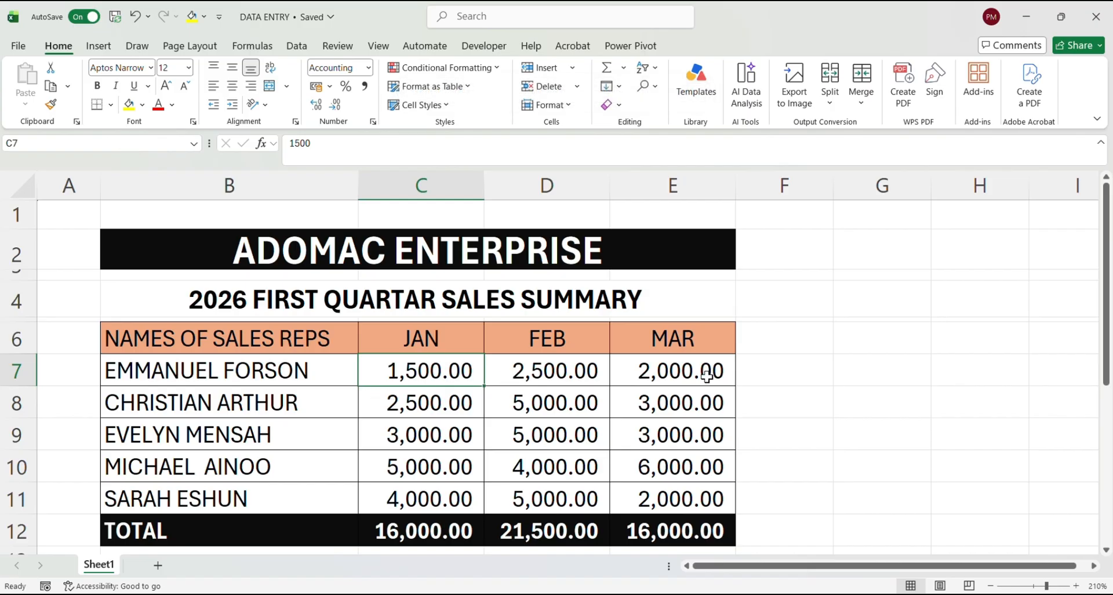
click(788, 391)
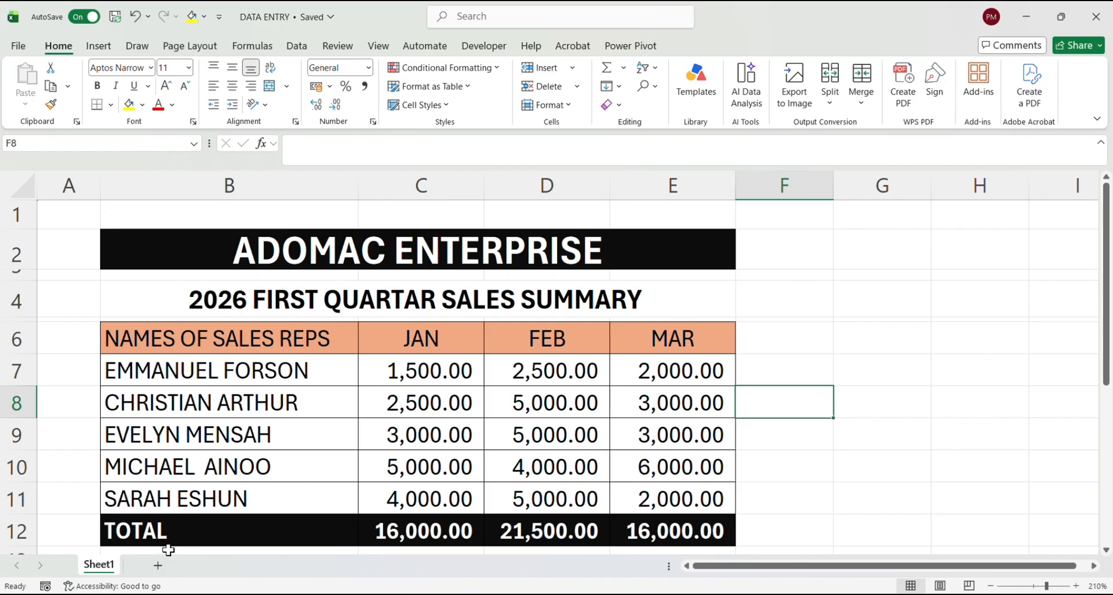
Step: Rename the Sheet1 worksheet as SALES SUMARY
double_click(106, 565)
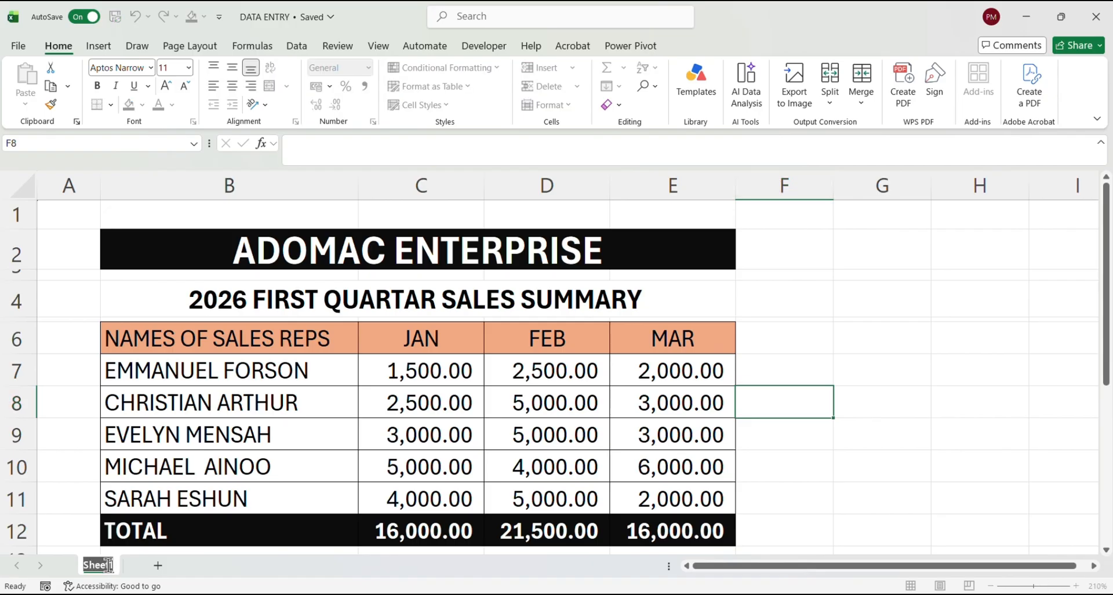
text(SALES SUMA)
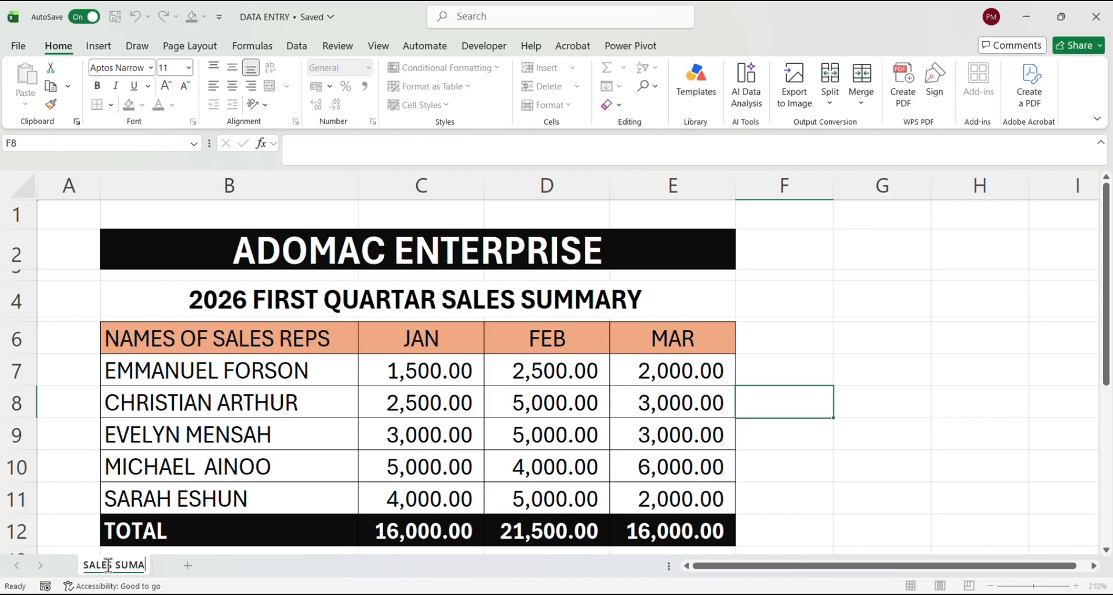
text(RY)
key(Return)
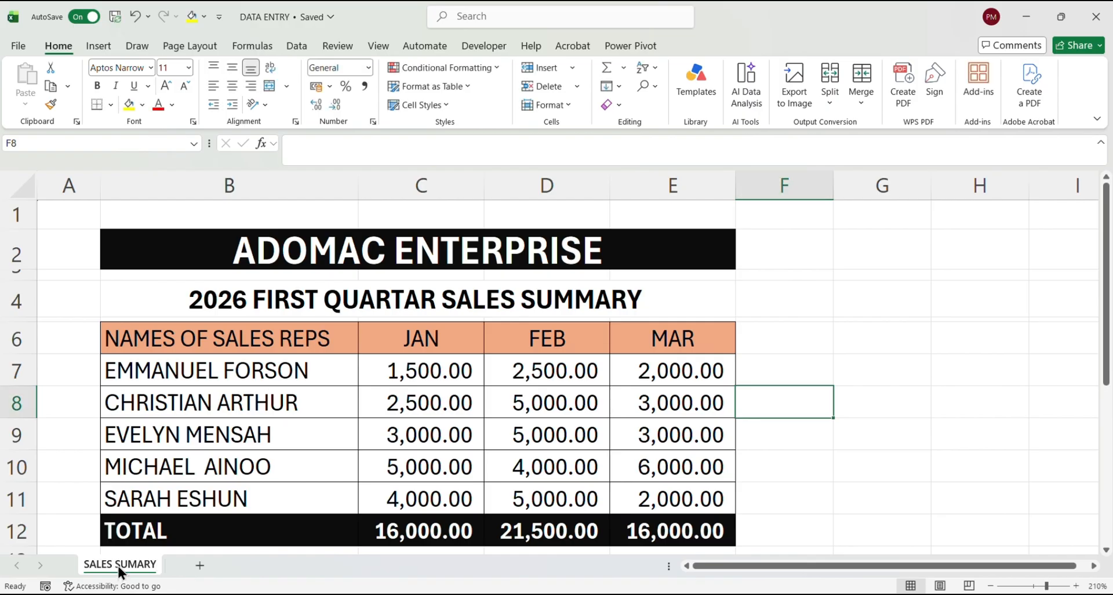
Step: Set the SALES SUMARY sheet's tab color to the darkest green theme shade
right_click(119, 566)
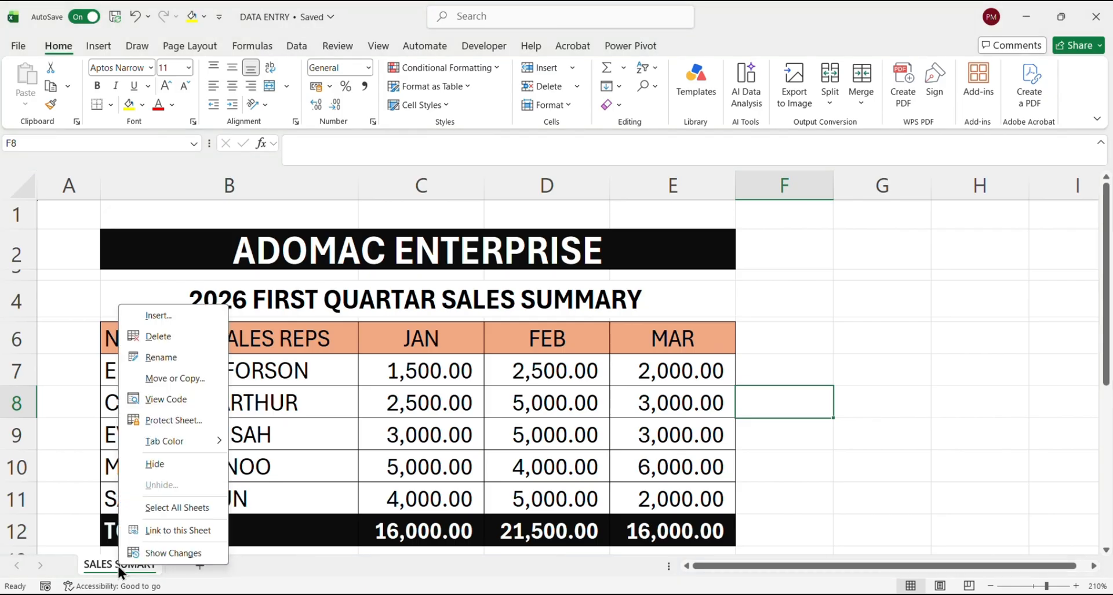
mouse_move(214, 439)
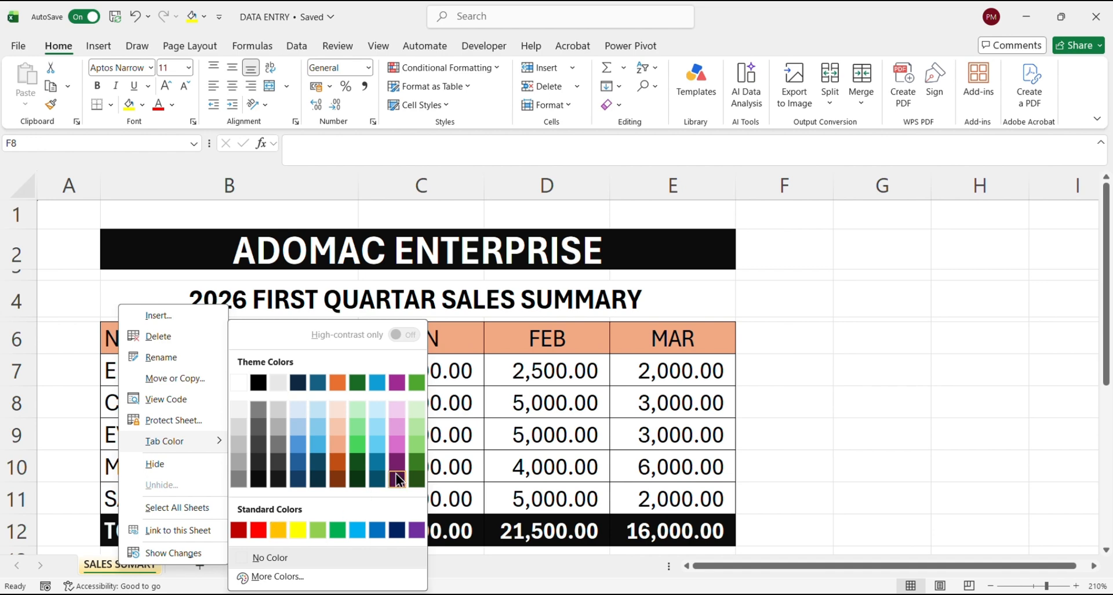
click(416, 479)
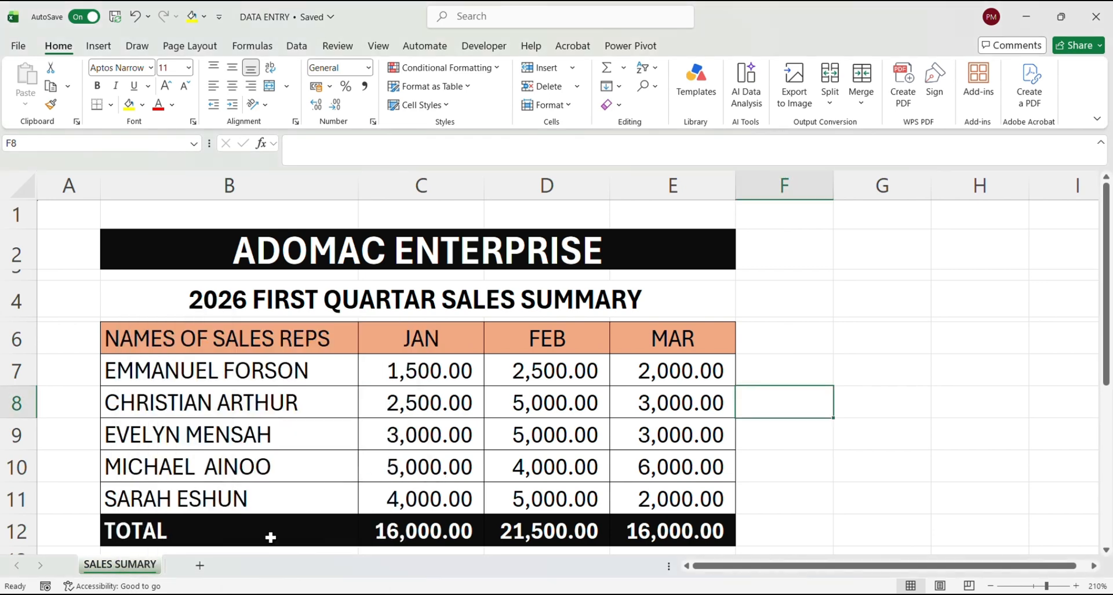
click(174, 495)
click(270, 442)
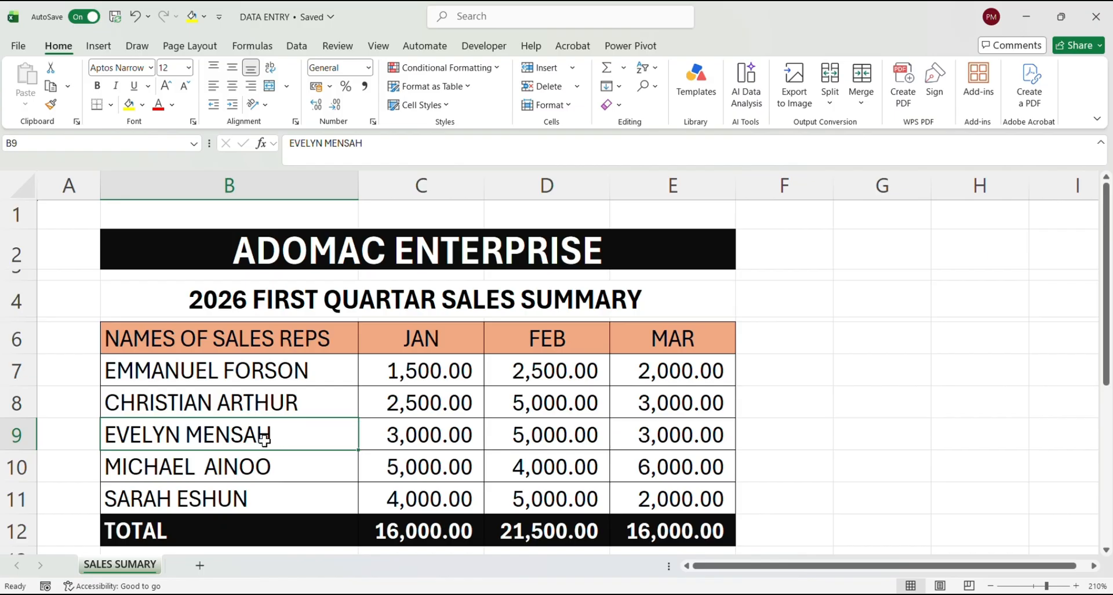
Step: Add a blank worksheet after SALES SUMARY and return to the SALES SUMARY sheet
click(198, 564)
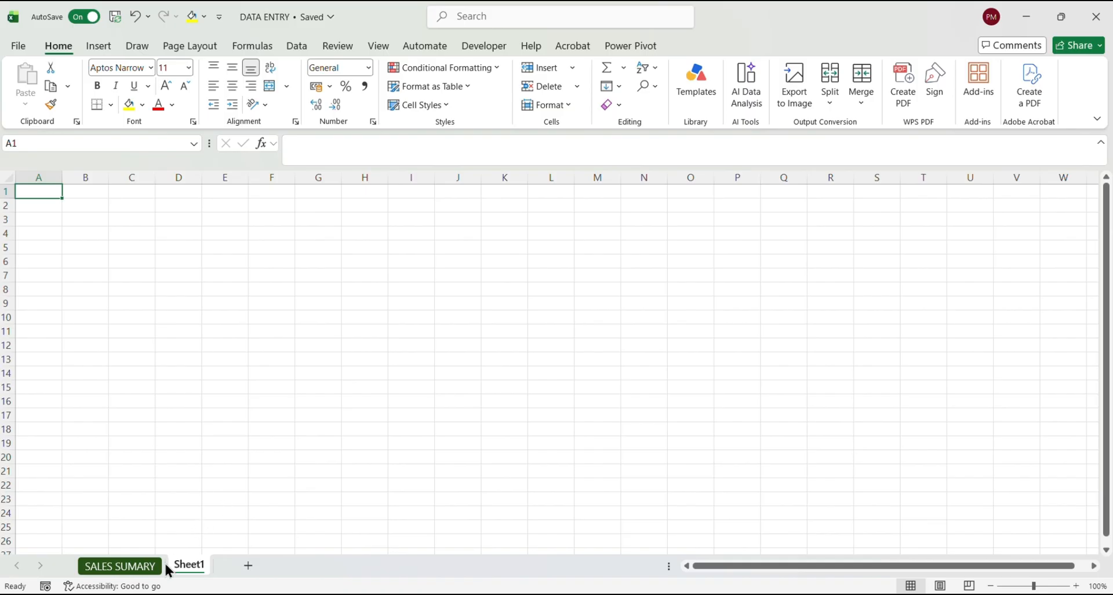
click(132, 570)
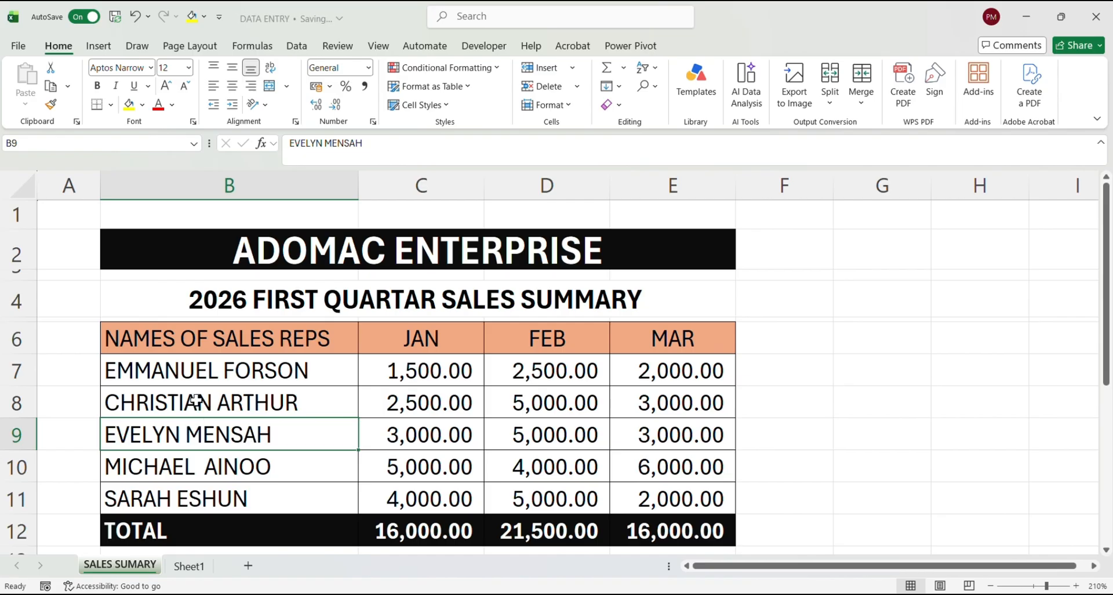
Step: Save the DATA ENTRY workbook and look briefly at the available save and export options before returning to the sheet
click(112, 14)
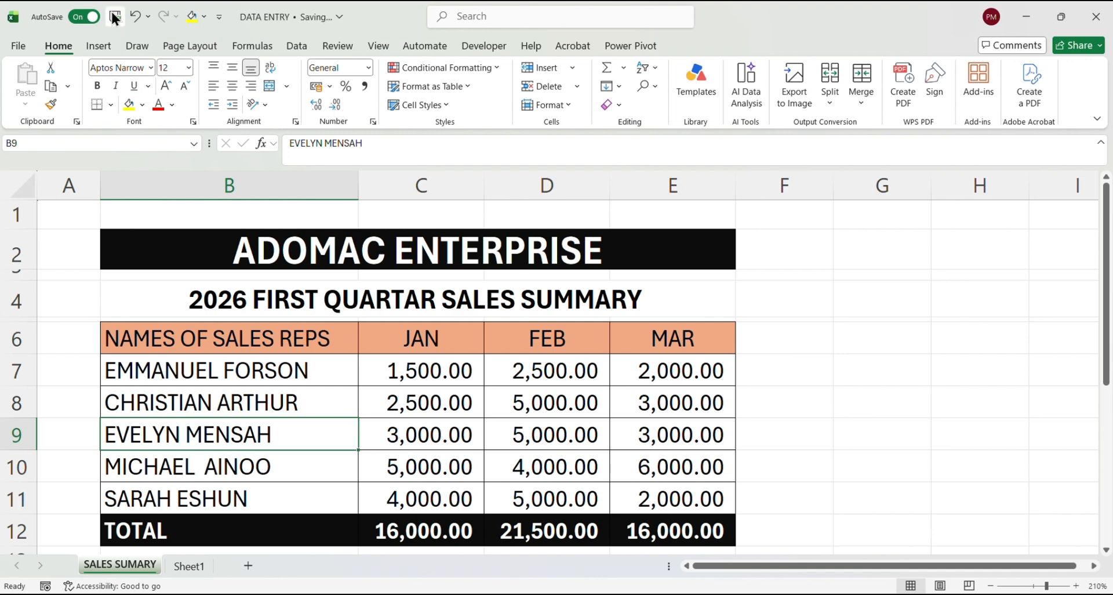
click(19, 46)
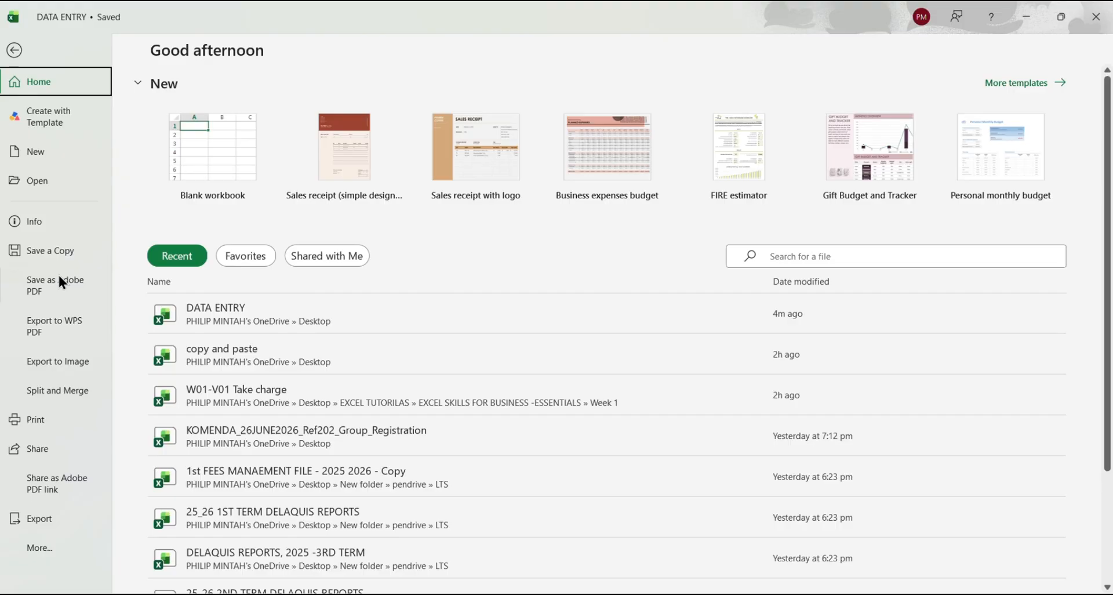
click(14, 51)
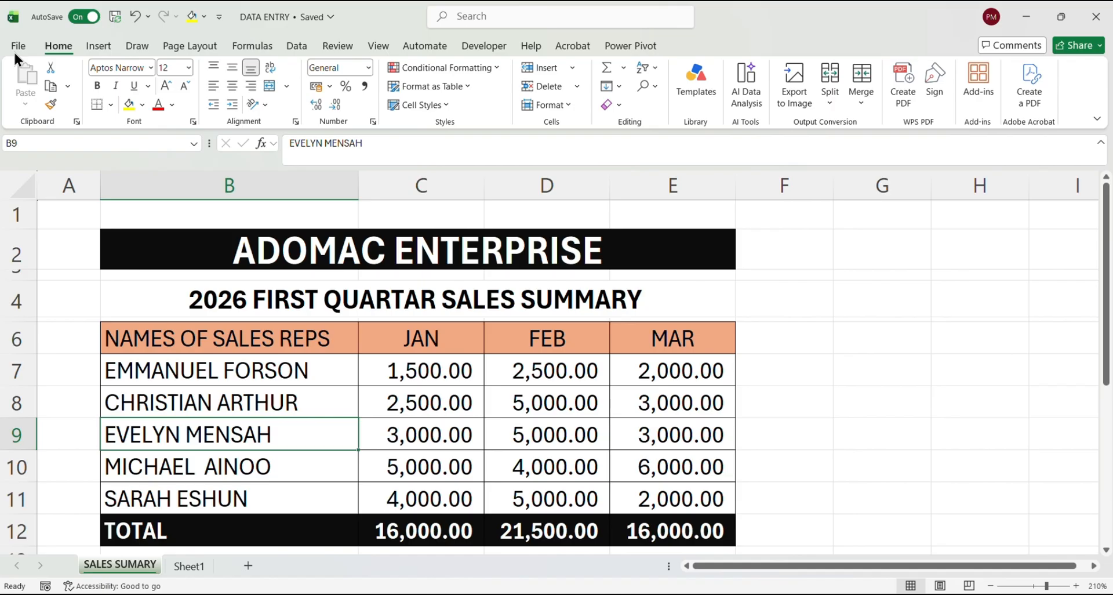